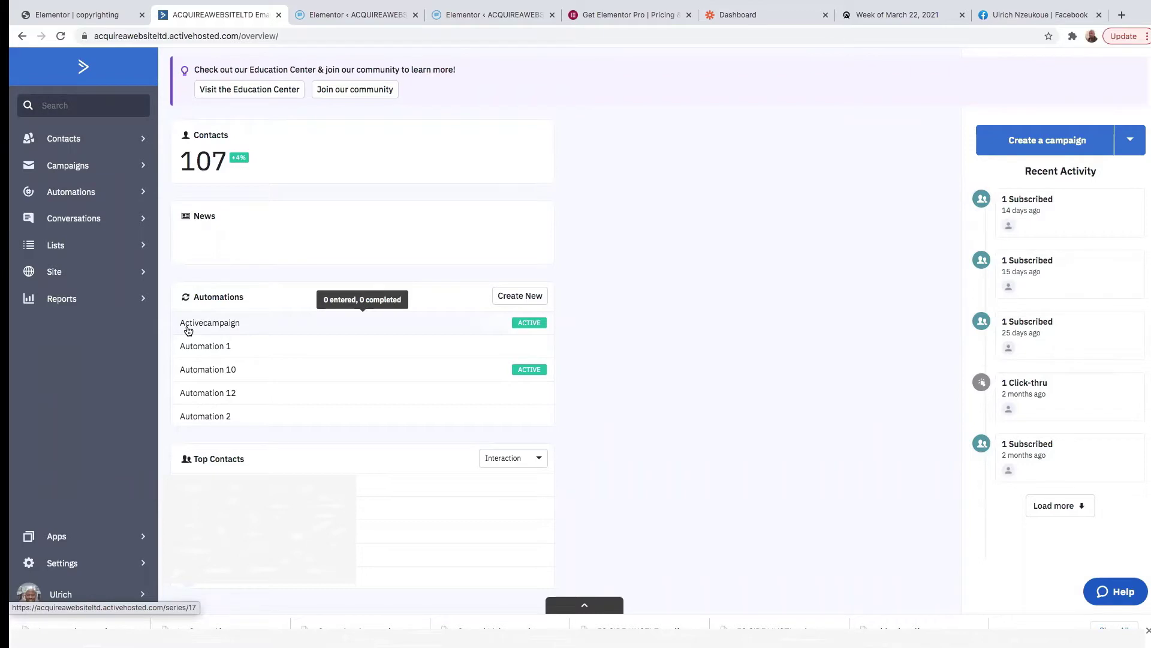
- Review the Elementor Pro pricing plans, comparing how many websites the Agency, Advanced and Expert plans cover
left_click(596, 20)
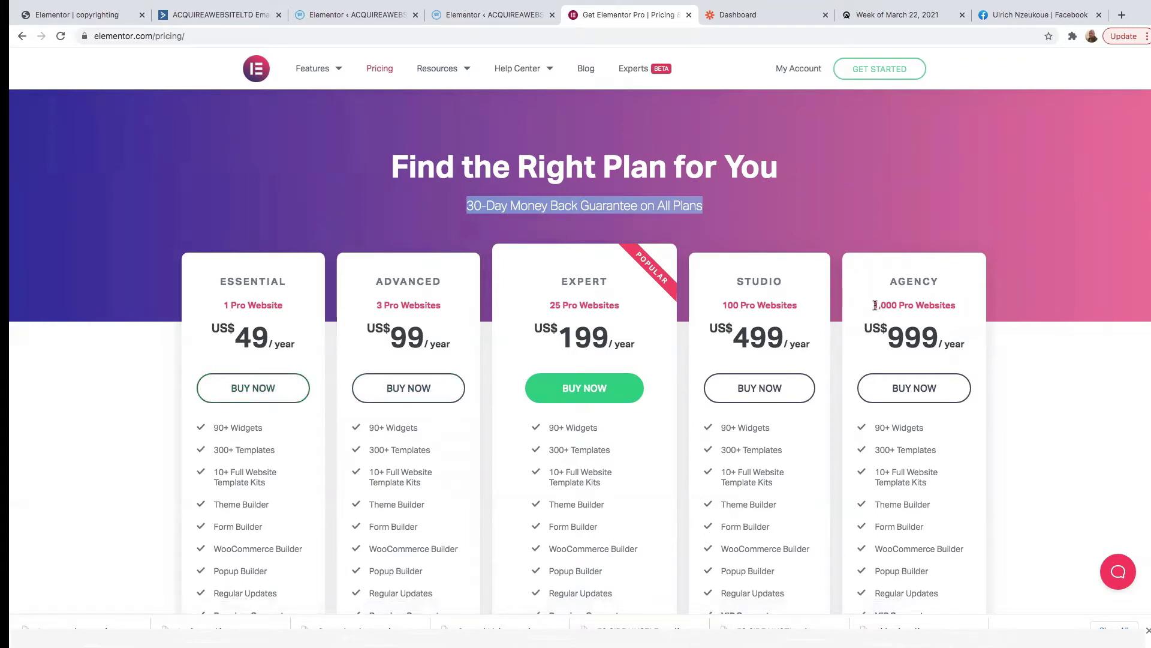
left_click_drag(872, 304, 948, 309)
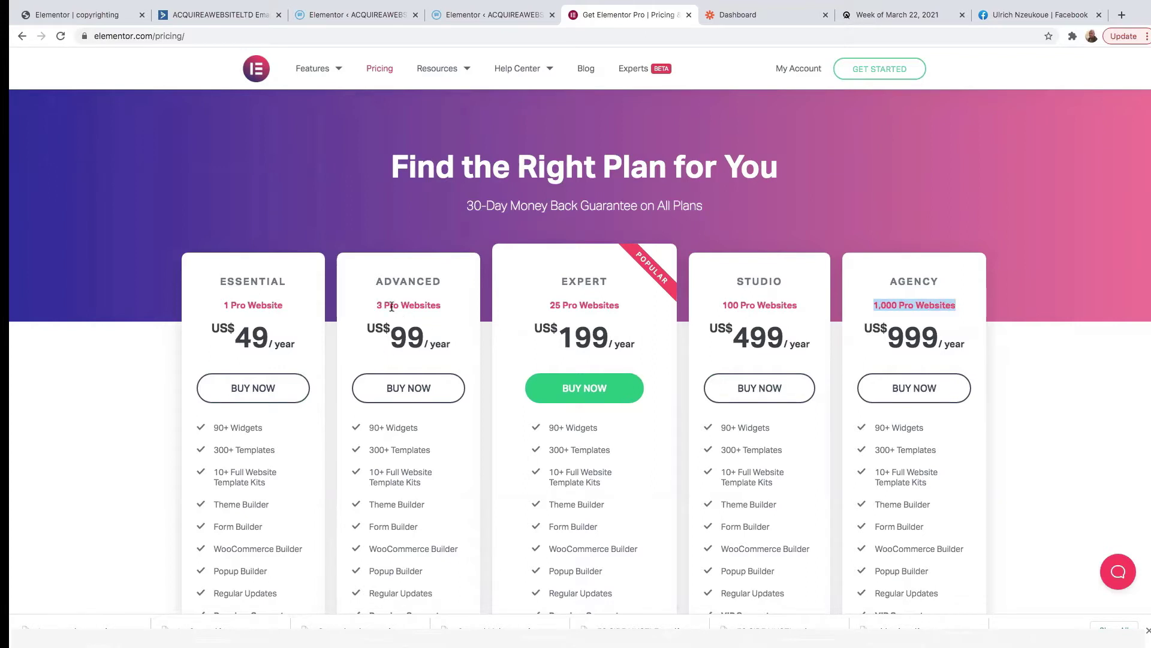
left_click_drag(376, 306, 415, 307)
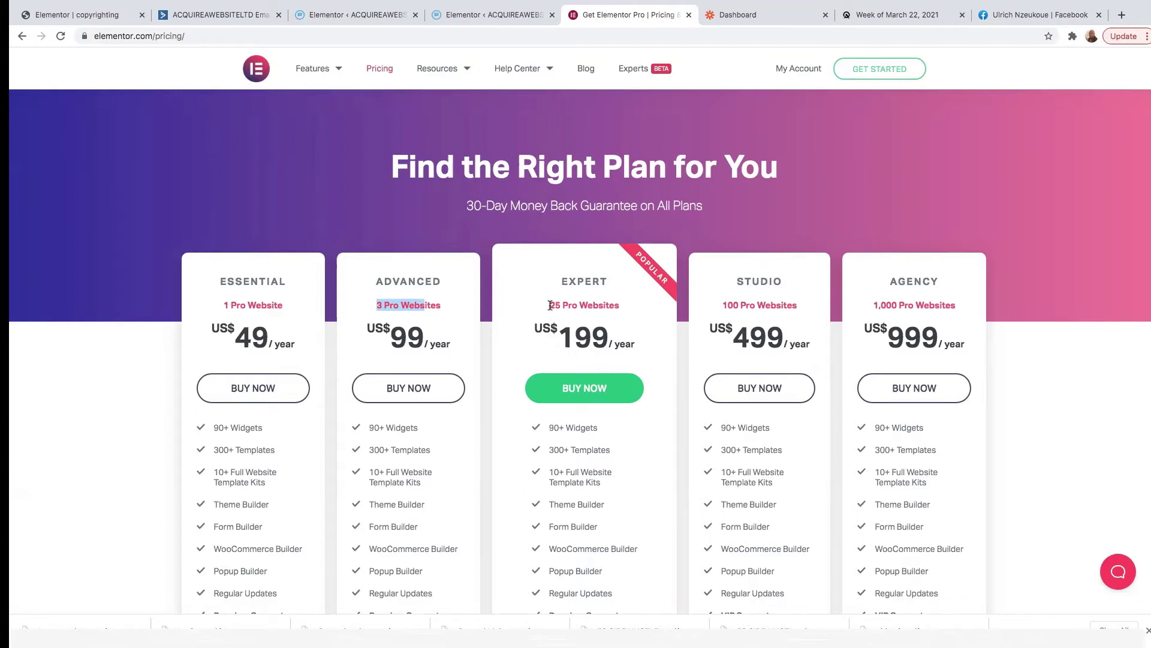
left_click_drag(549, 305, 612, 309)
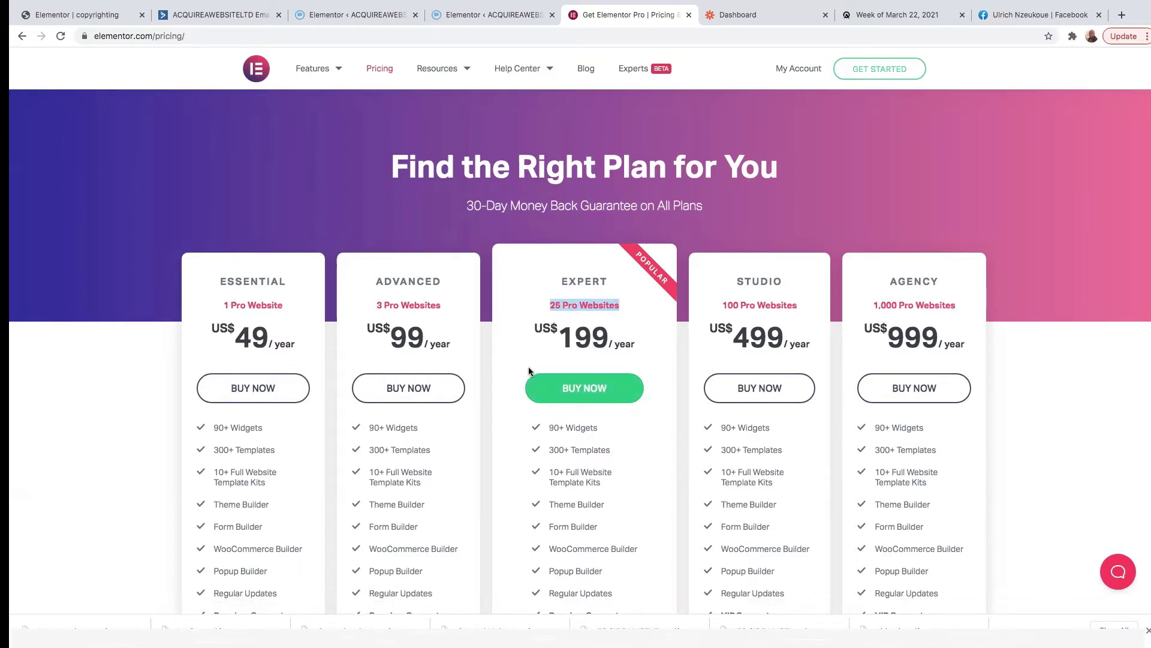
- Switch to ActiveCampaign and open the account's developer settings to view the API URL and key
left_click(208, 16)
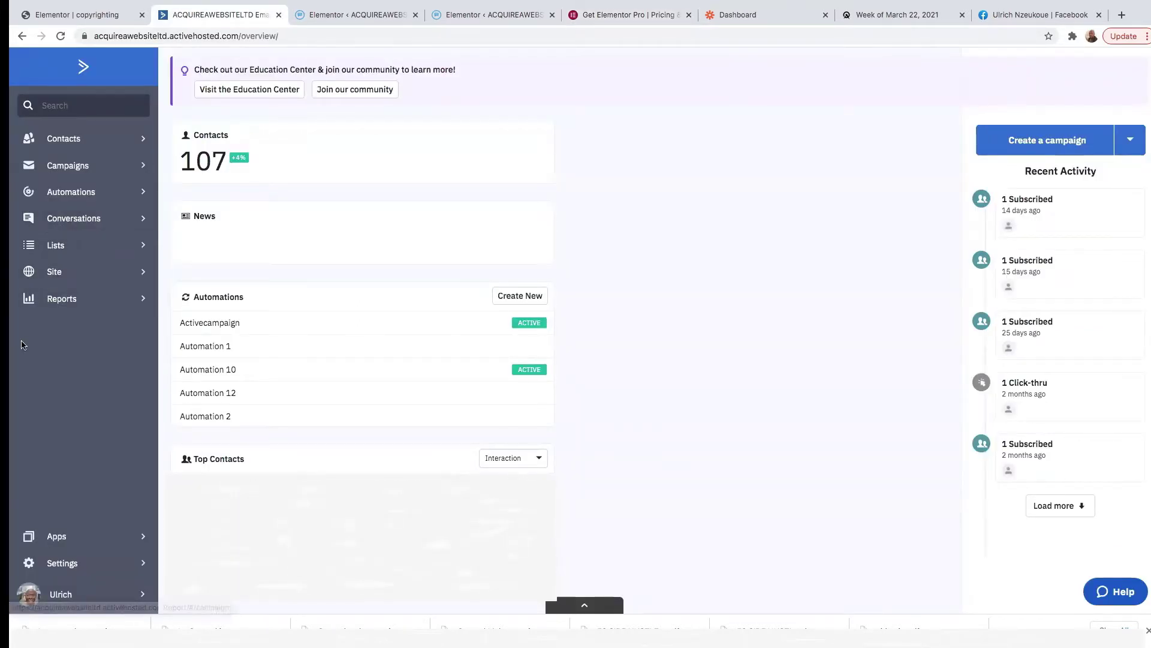
left_click(58, 563)
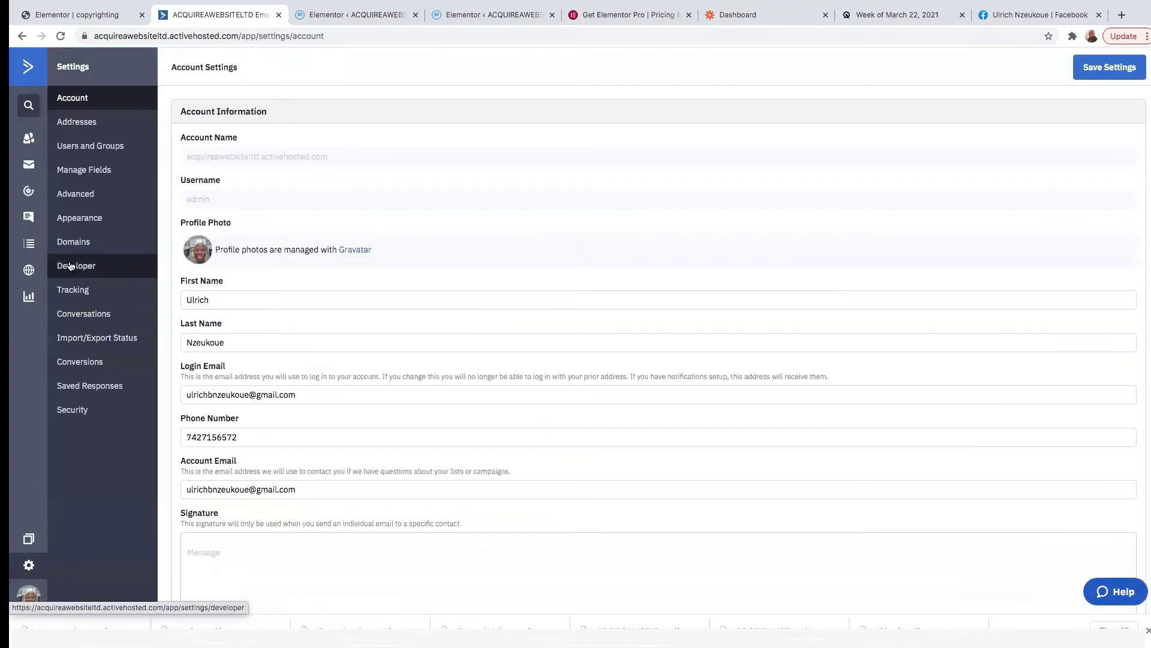
left_click(78, 267)
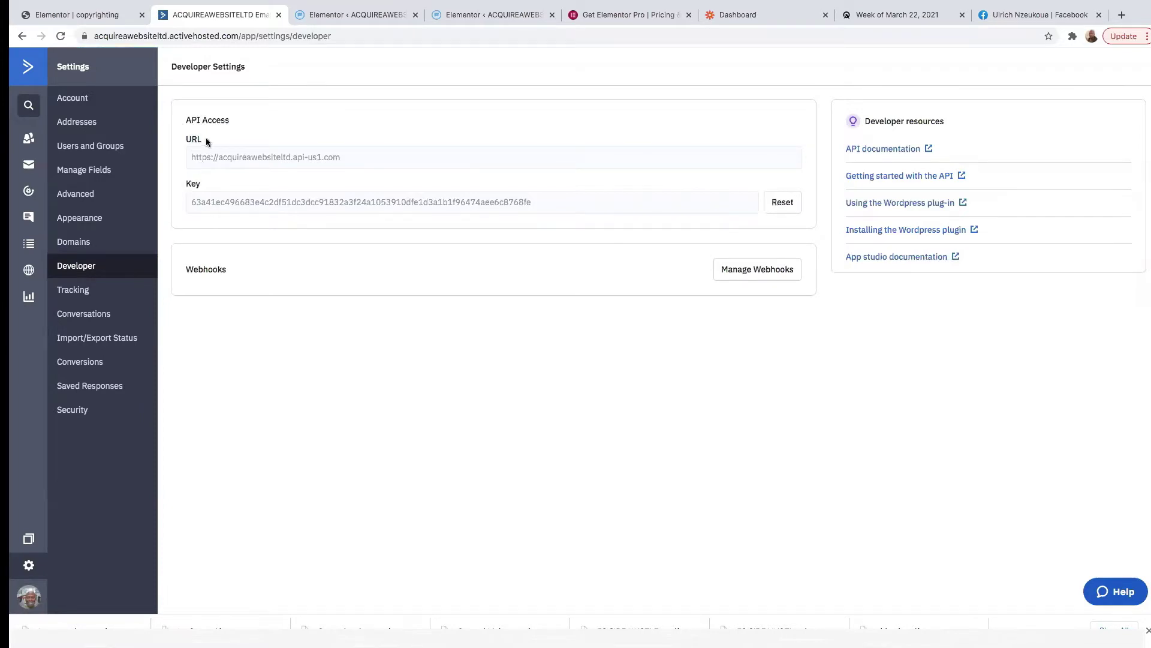
left_click_drag(203, 187, 182, 185)
- Switch to the WordPress site's Elementor settings and locate the ActiveCampaign API key and URL fields among the integrations
left_click(332, 16)
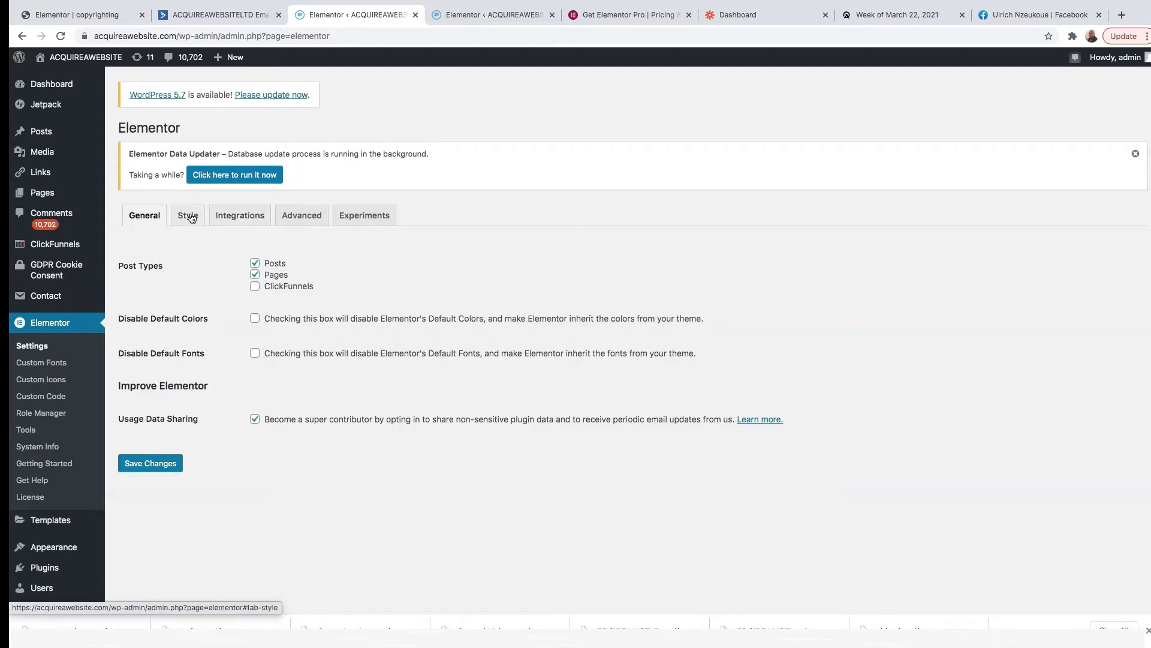
left_click(235, 219)
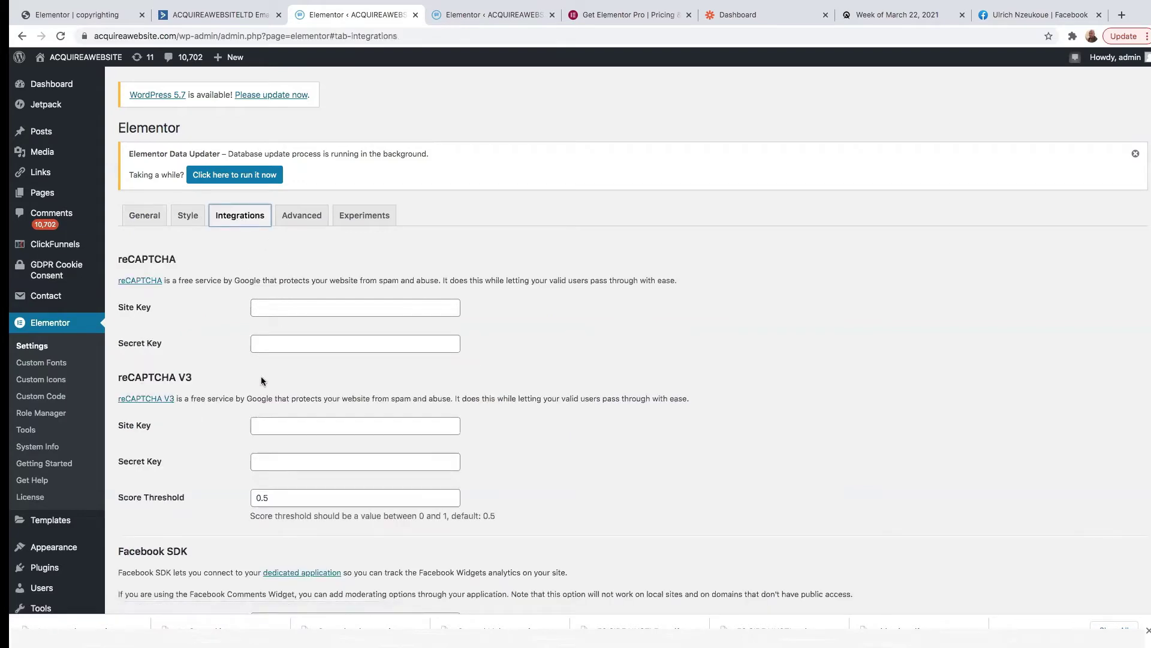
scroll(246, 379, "down", 5)
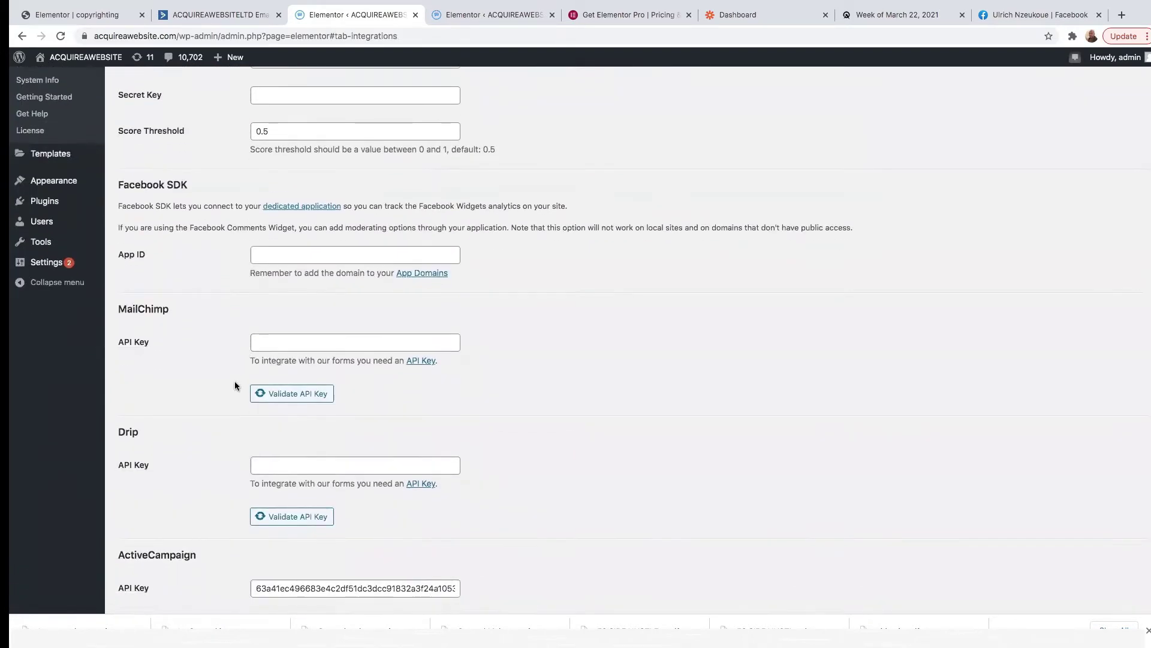
scroll(236, 380, "down", 5)
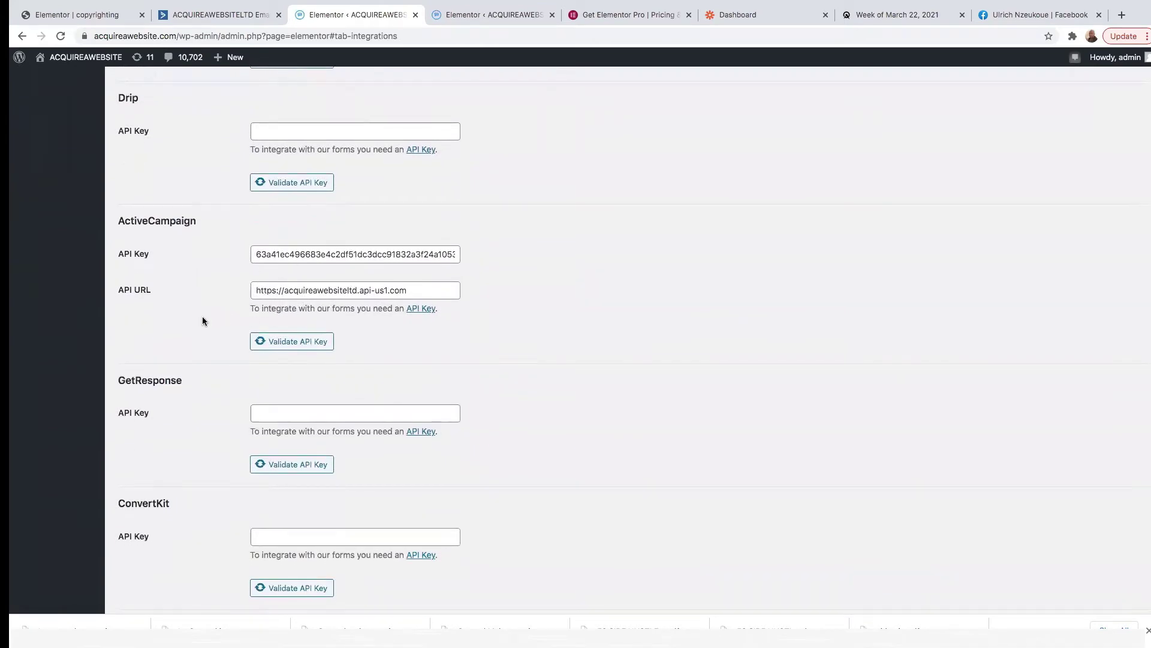
scroll(203, 321, "down", 2)
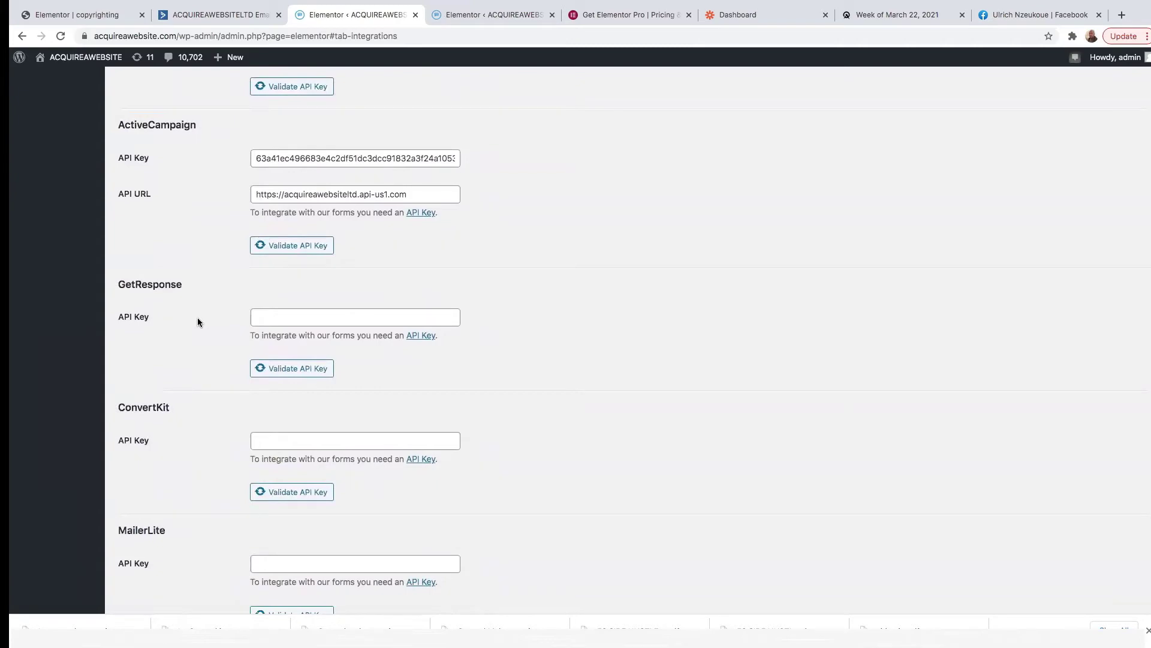
scroll(195, 325, "down", 6)
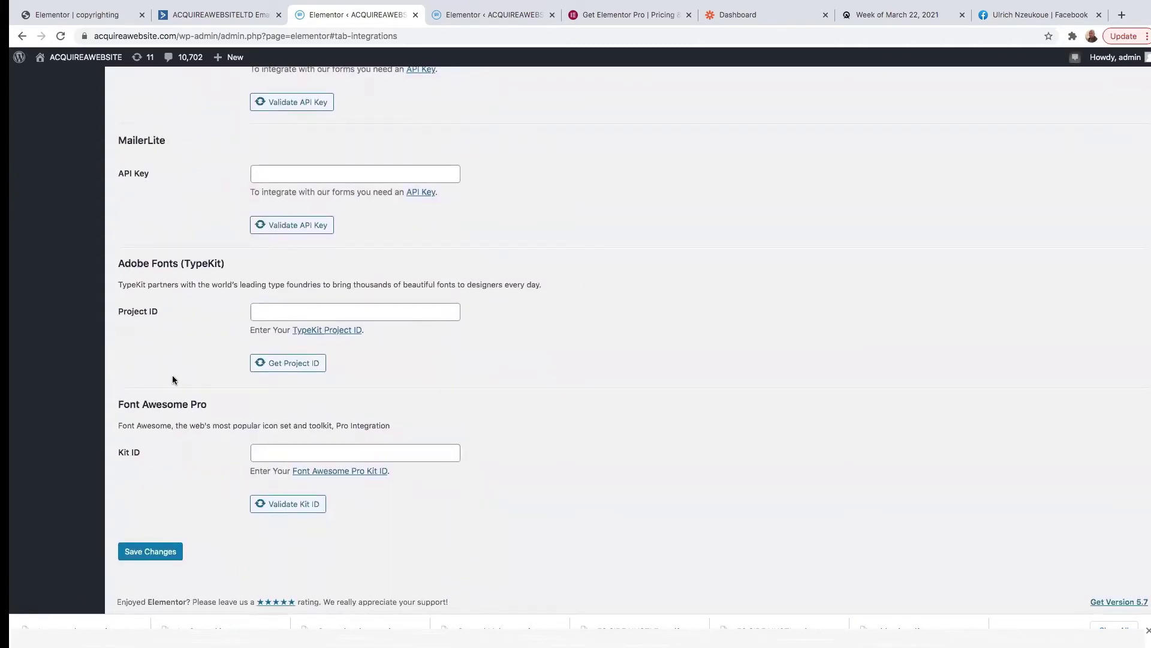
scroll(185, 377, "up", 10)
scroll(189, 379, "down", 1)
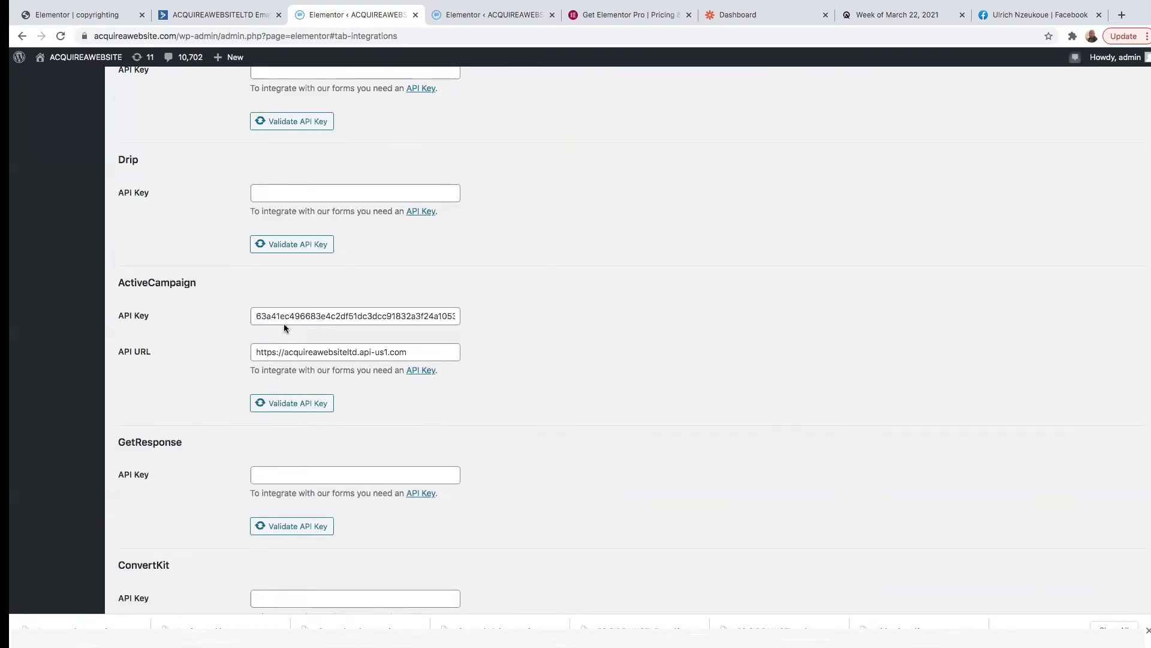
- Check the ActiveCampaign API URL and key against Elementor's integration fields and save the integration settings
left_click(208, 12)
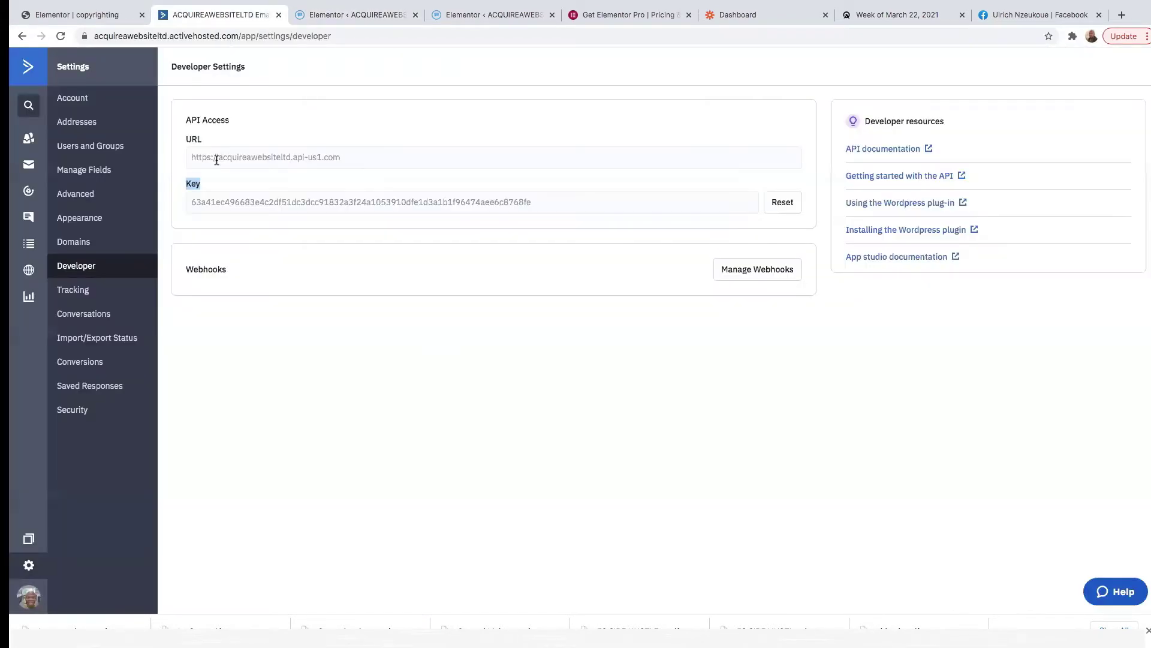
left_click(336, 13)
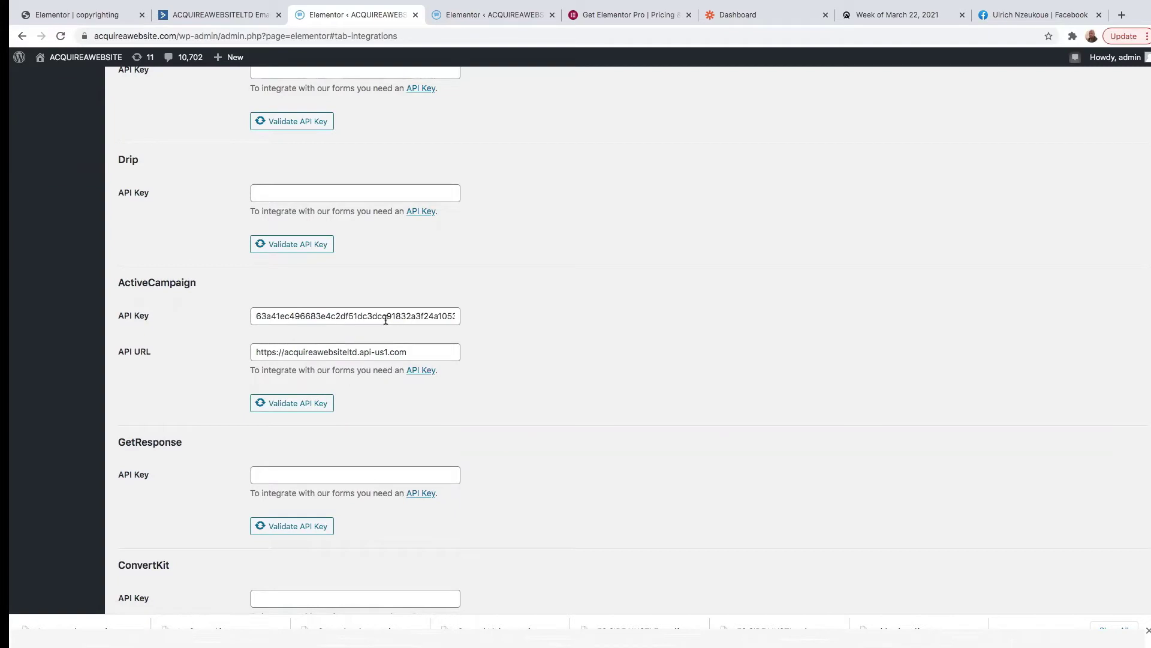
scroll(218, 329, "down", 9)
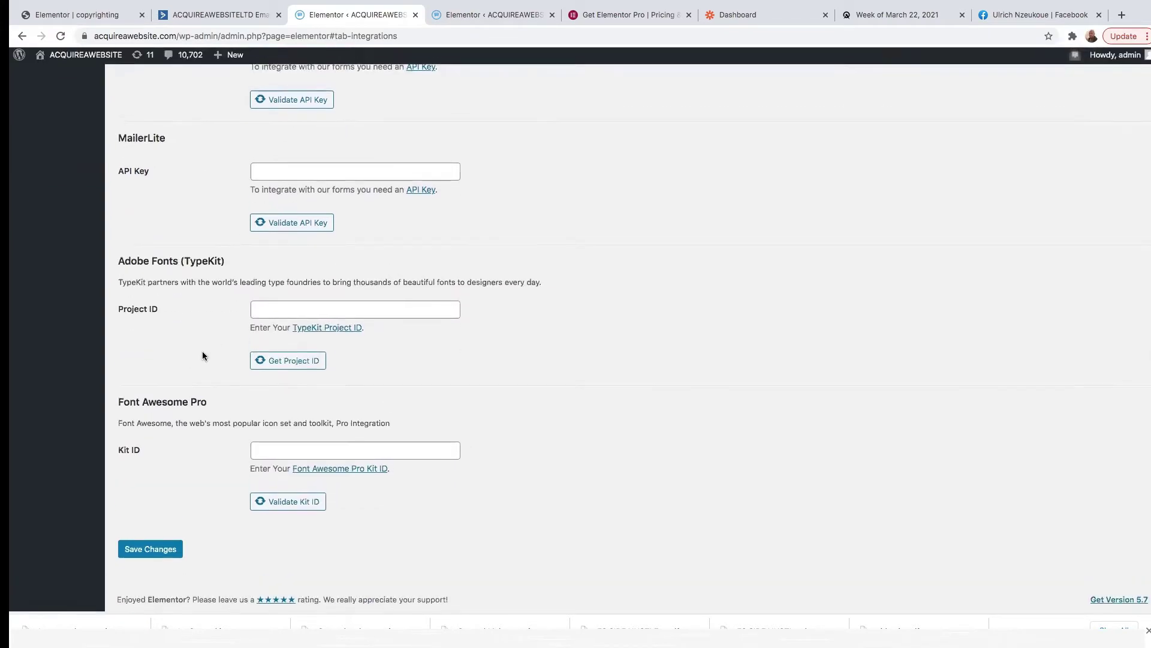
left_click(149, 555)
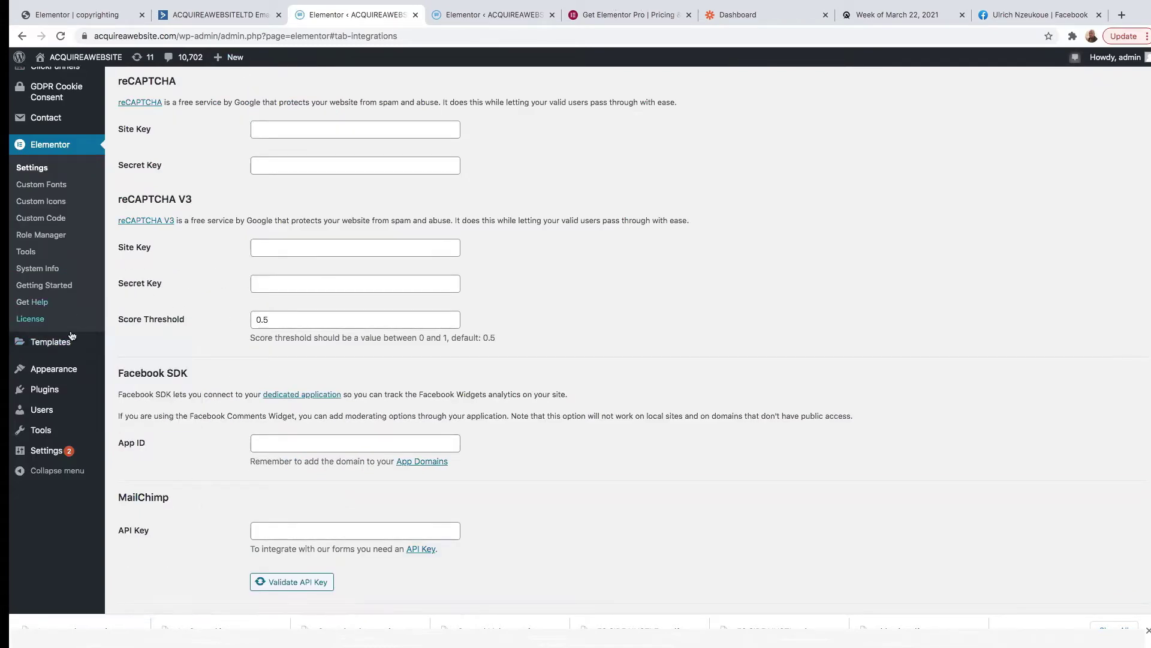
- Create a new Elementor popup template named "popup page"
mouse_move(48, 344)
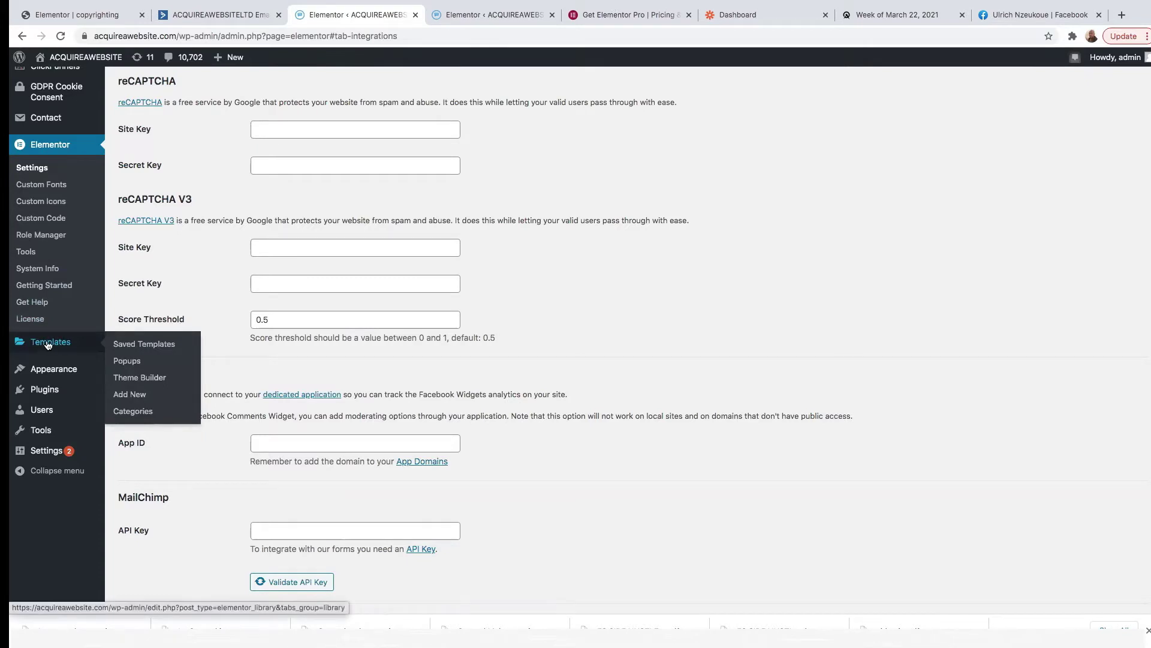
left_click(137, 363)
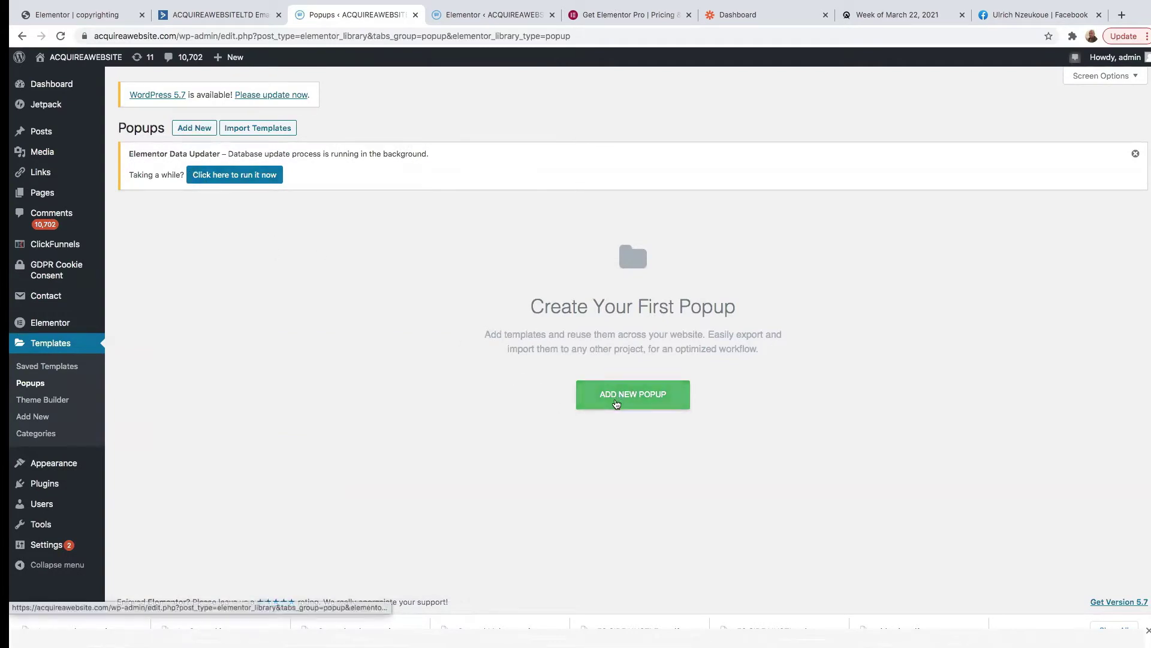
left_click(615, 403)
left_click(617, 389)
left_click(625, 438)
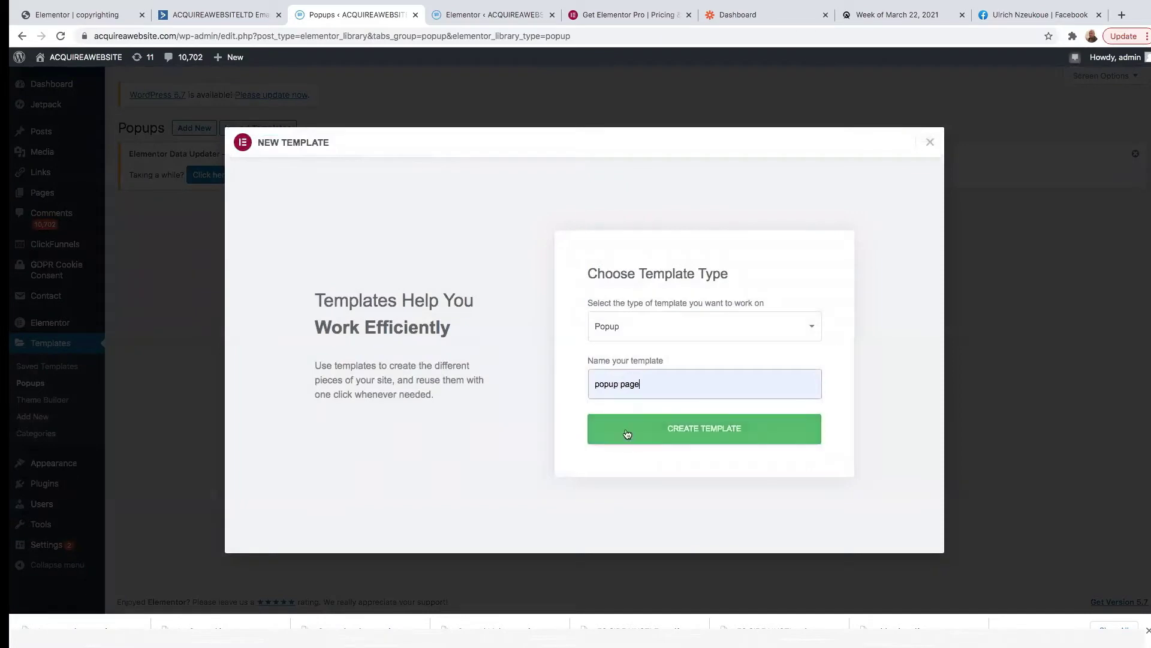
left_click(681, 431)
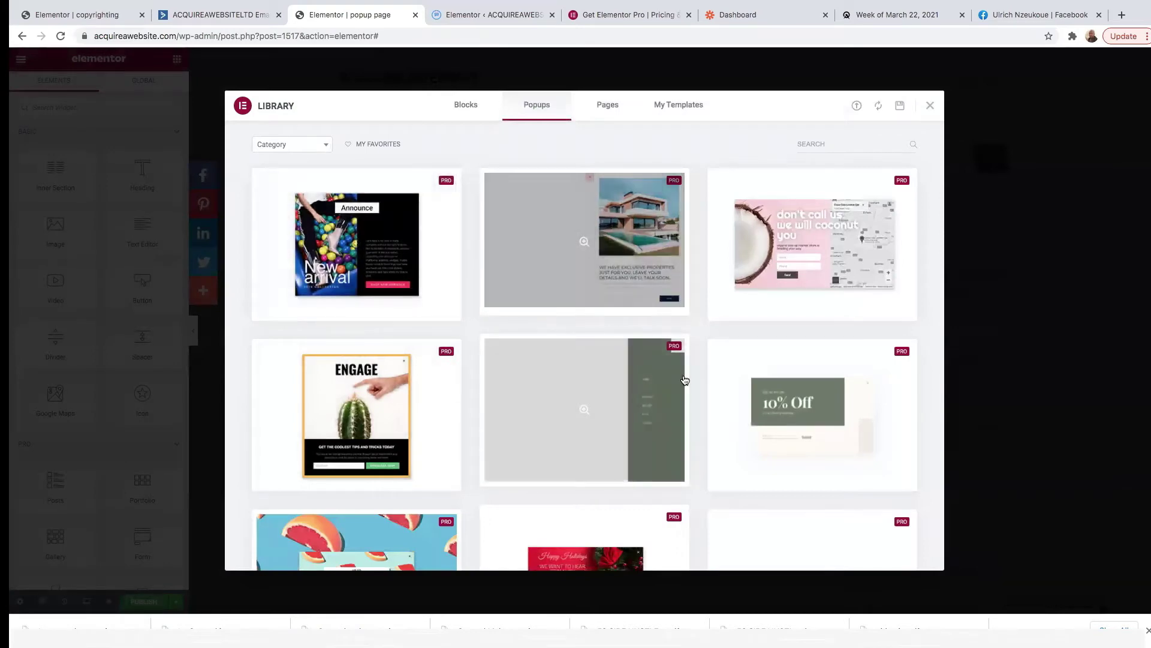
- Insert the "CONNECT" bicycle popup design from the popup template library
scroll(483, 403, "down", 5)
scroll(482, 402, "down", 1)
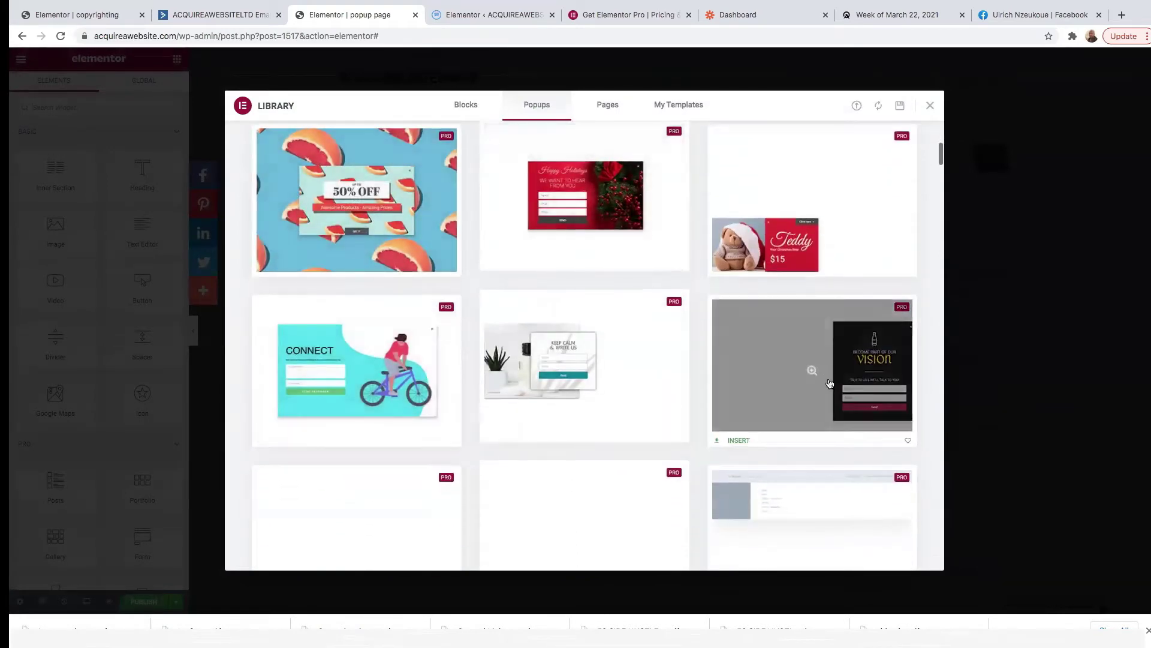
scroll(523, 336, "down", 3)
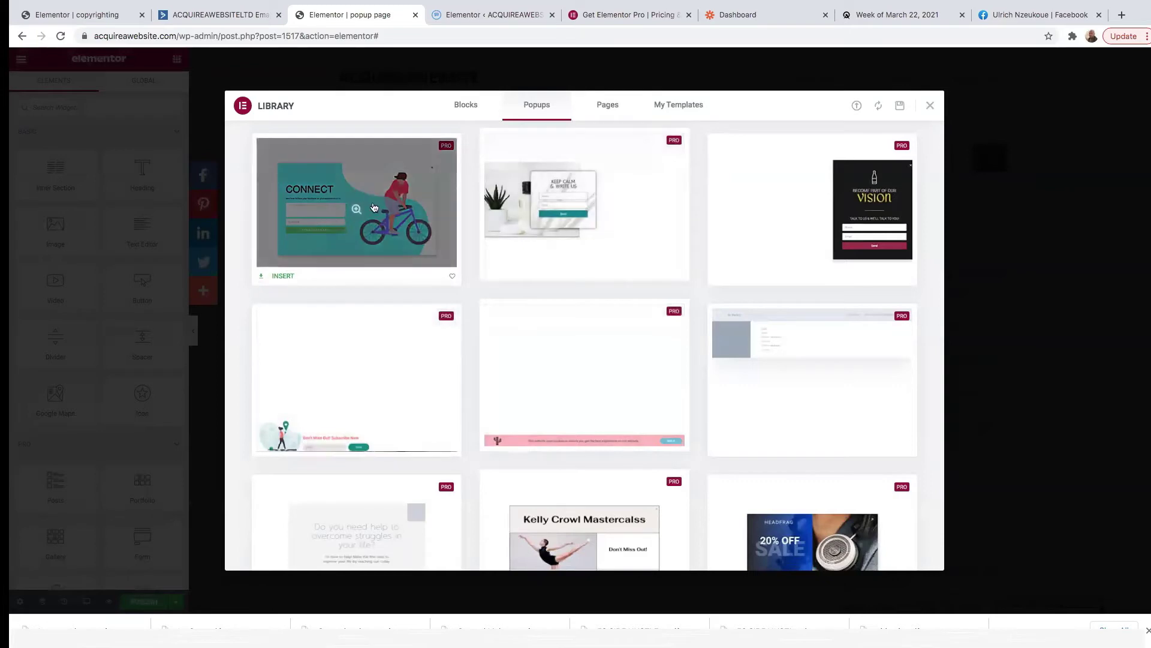
left_click(287, 275)
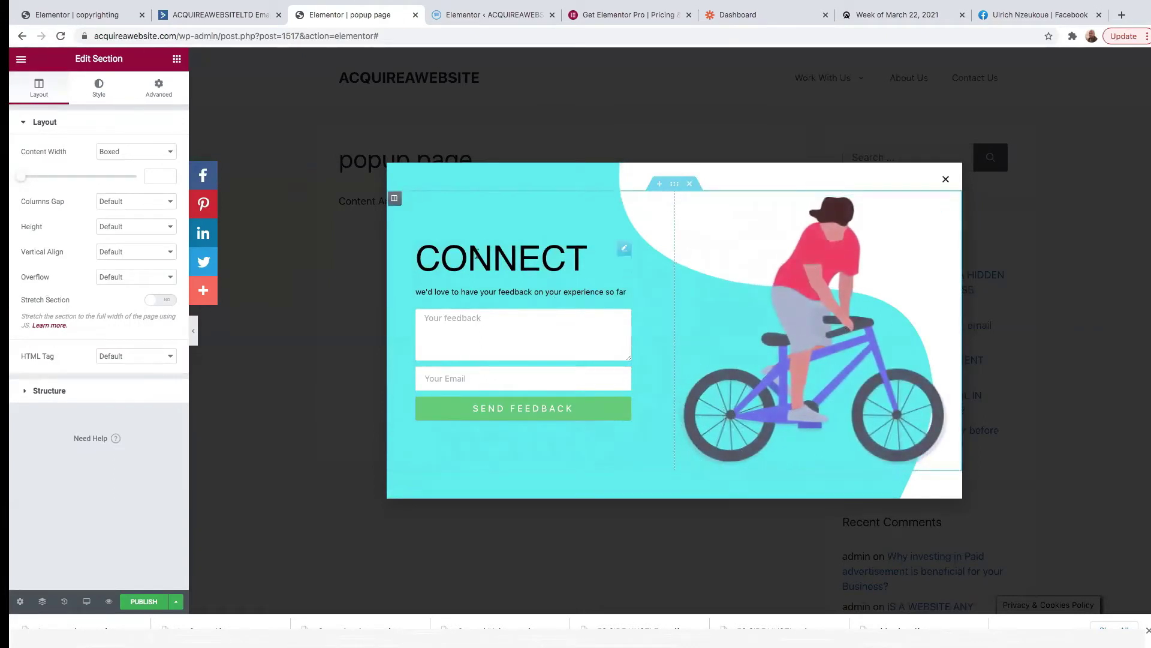
- Replace the popup's bicycle picture with apartment-lounge-3147892_1920.jpg from the media library
left_click(771, 276)
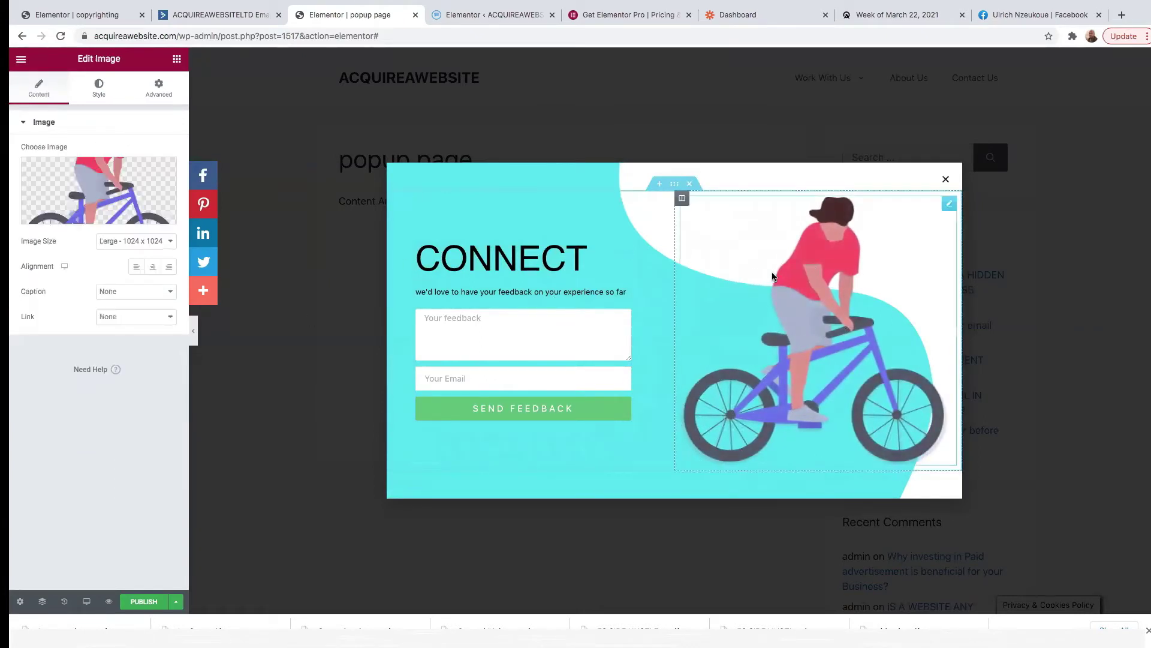
left_click(102, 189)
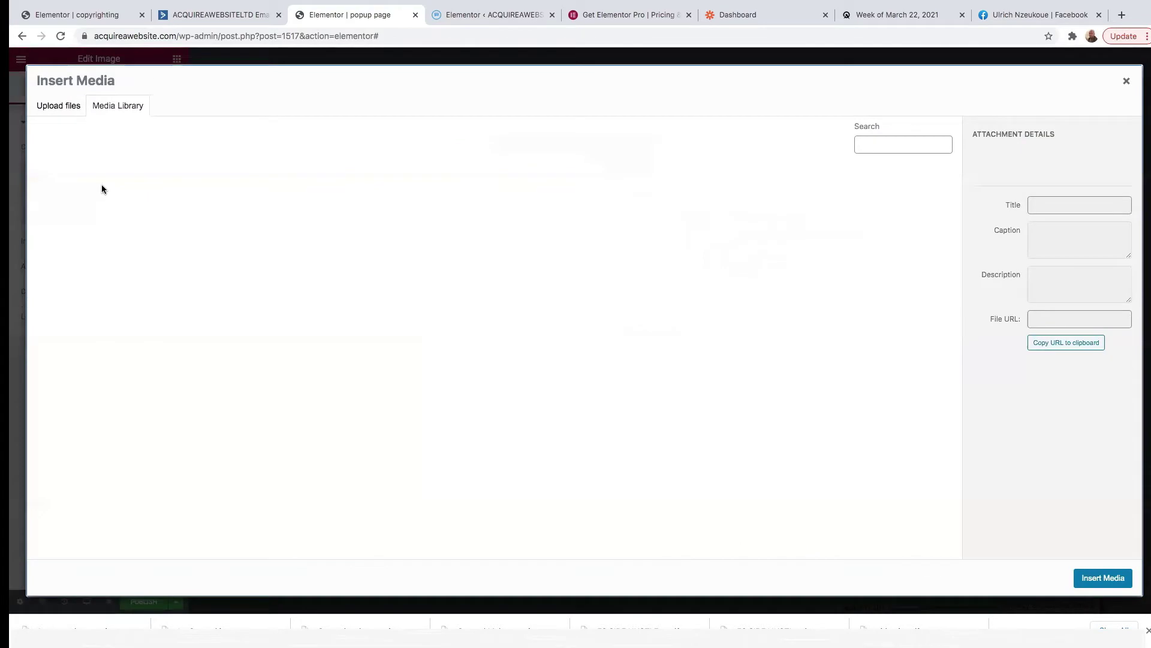
scroll(445, 420, "down", 5)
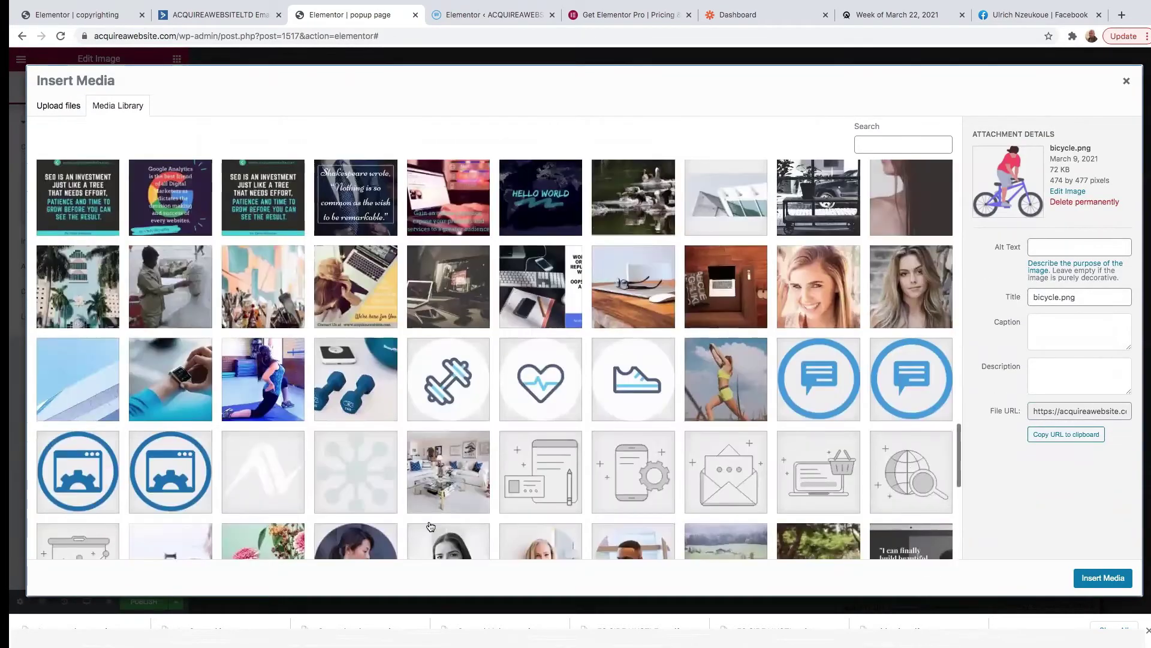
left_click(445, 465)
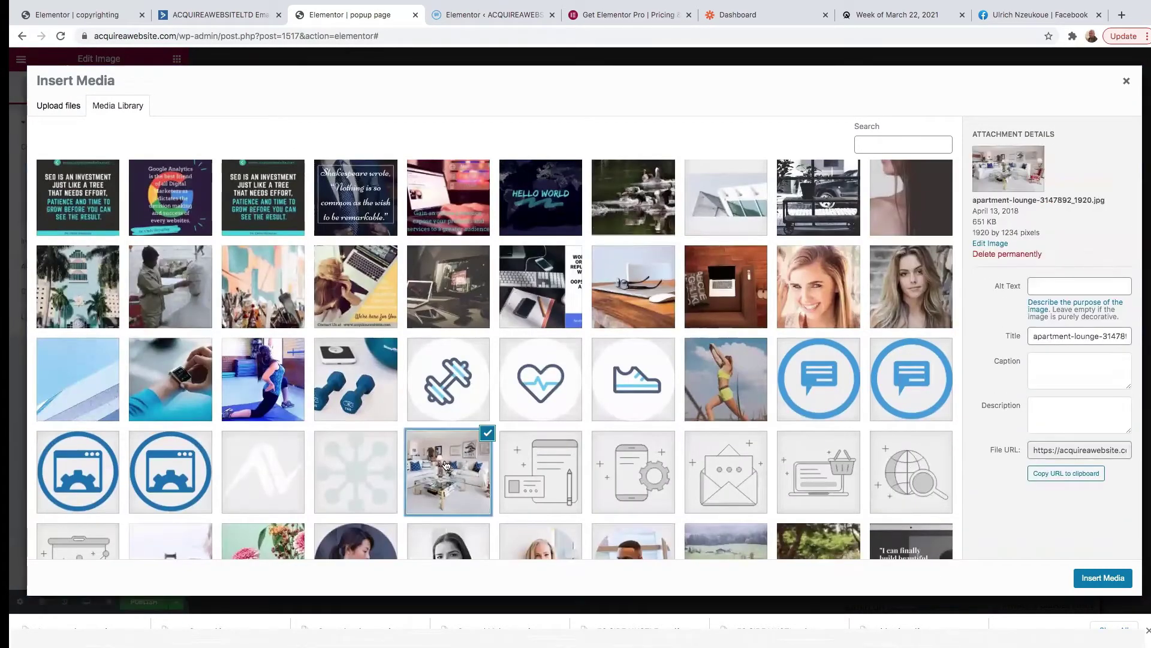
left_click(1097, 579)
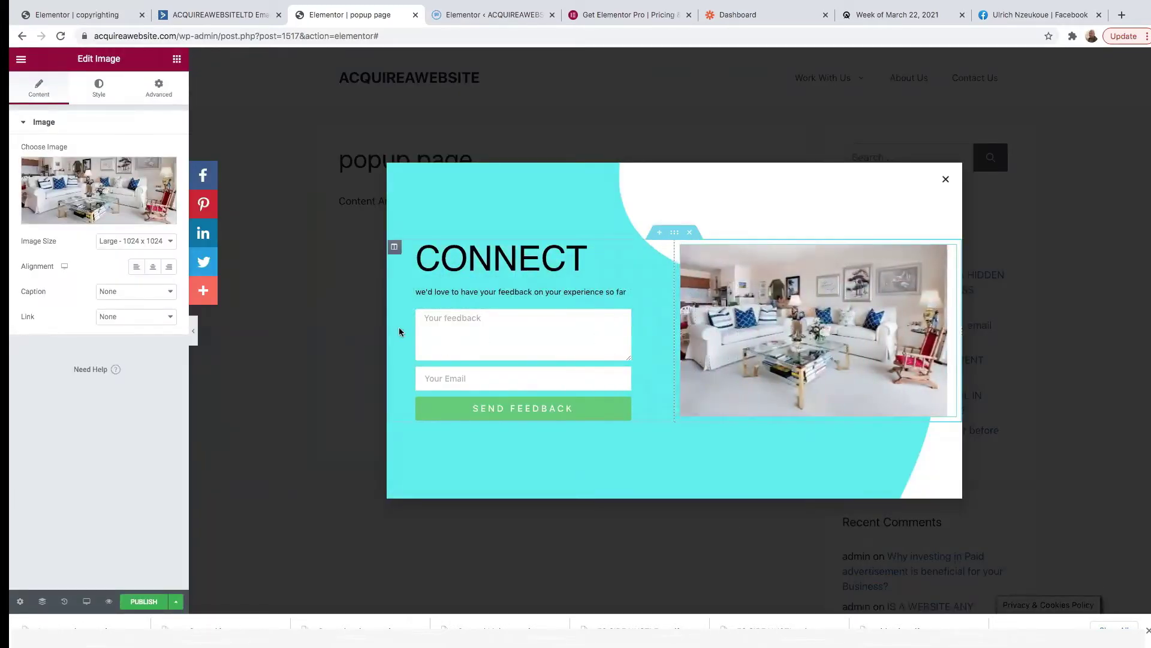
- Remove the Message field from the popup's feedback form
left_click(616, 324)
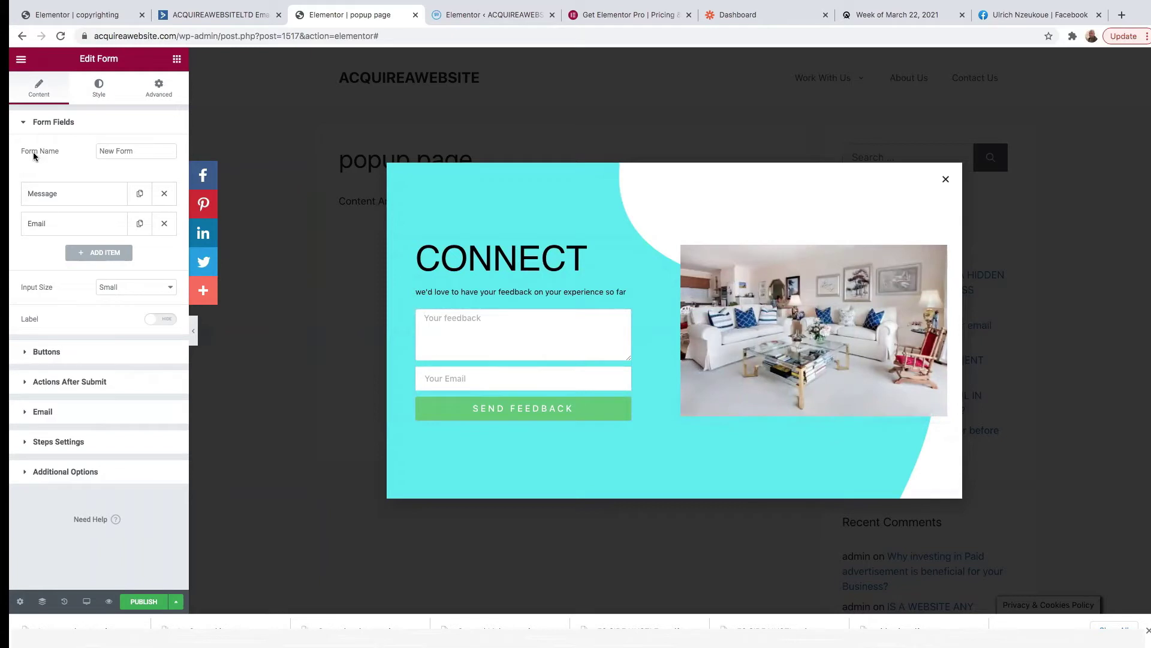
left_click(138, 150)
left_click_drag(136, 150, 99, 152)
left_click(95, 168)
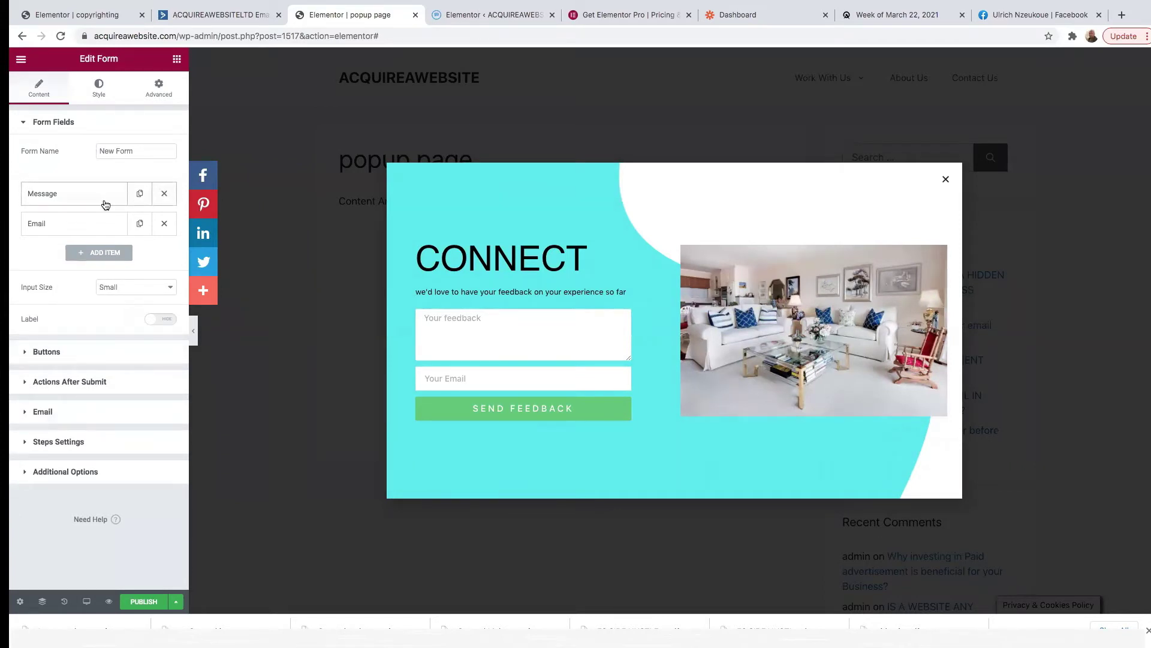
left_click(163, 196)
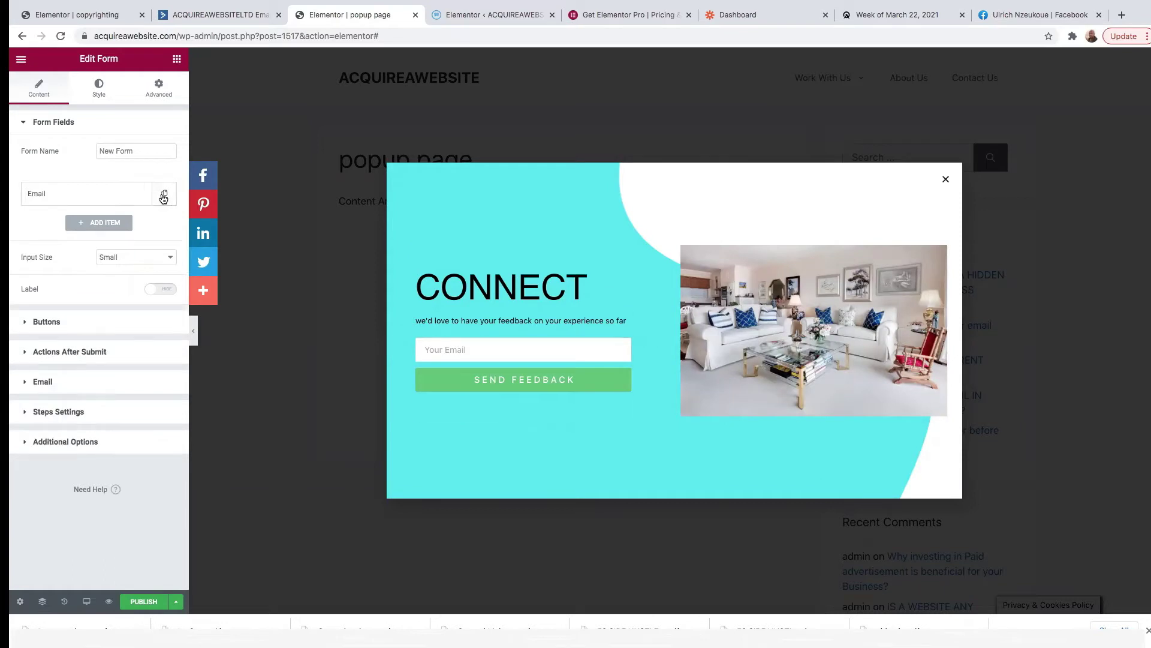
- Add a text field with label and placeholder "Name" to the form and place it above the Email field
left_click(95, 227)
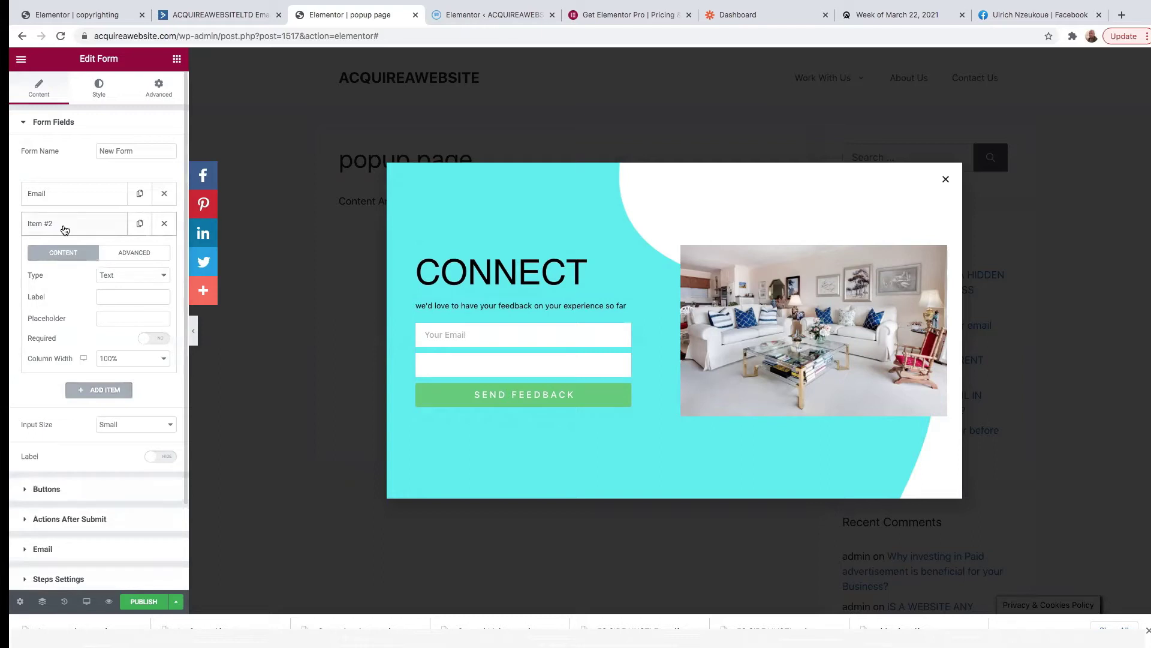
left_click(147, 276)
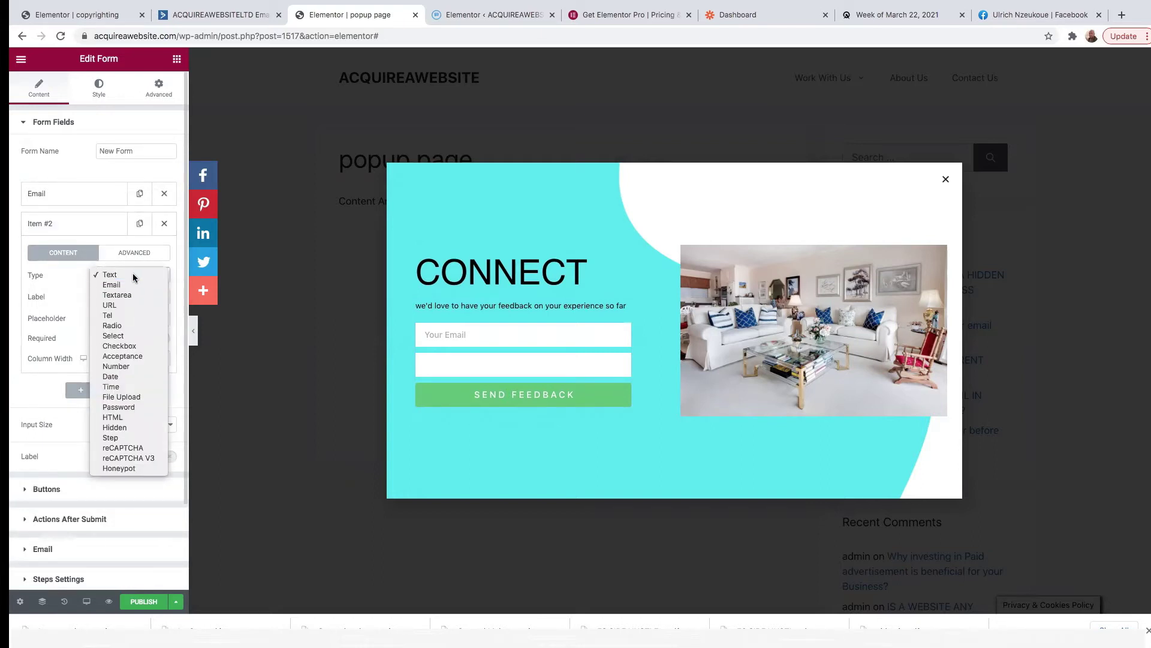
left_click(132, 274)
left_click(115, 297)
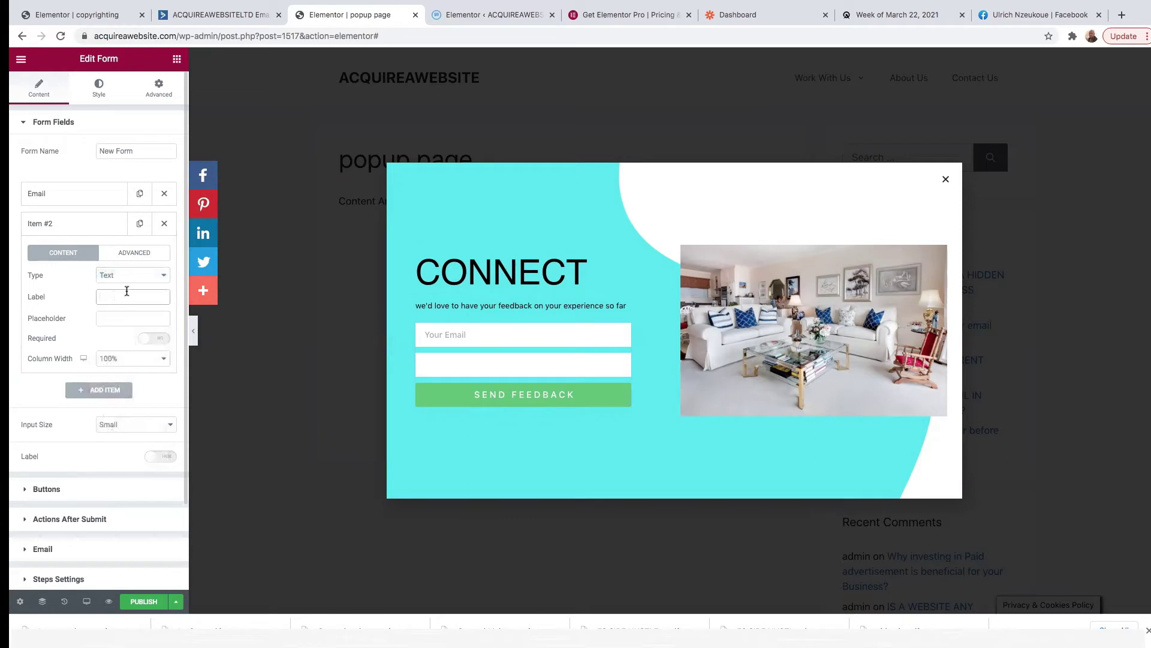
type("name")
left_click(115, 318)
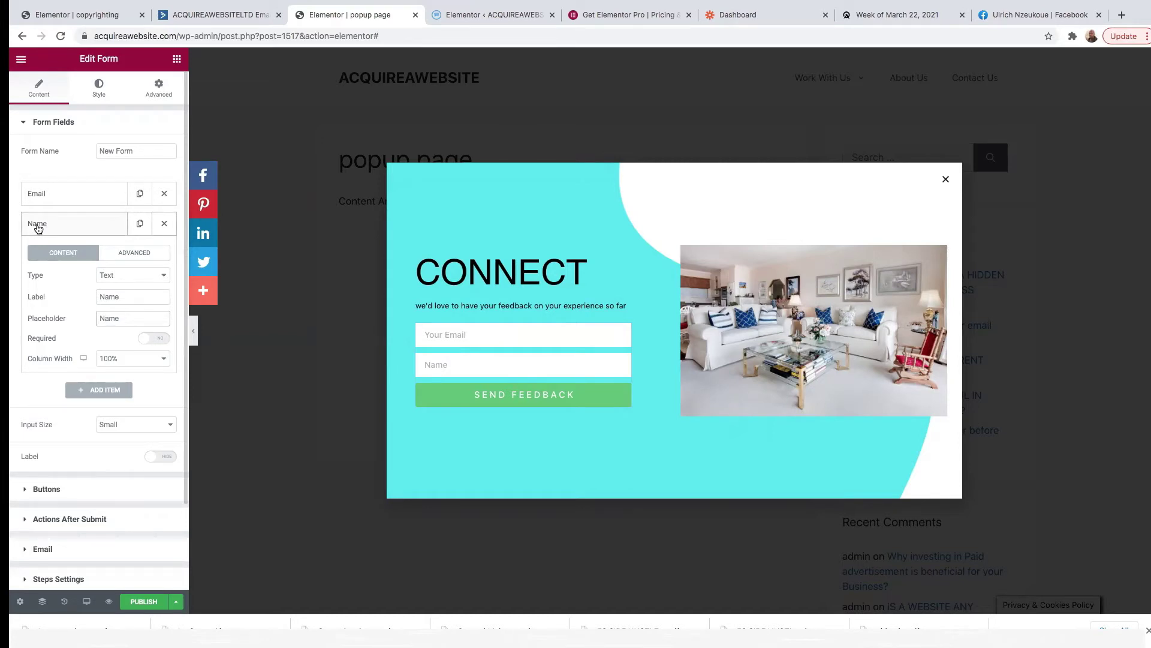
left_click(158, 343)
left_click_drag(51, 227, 66, 193)
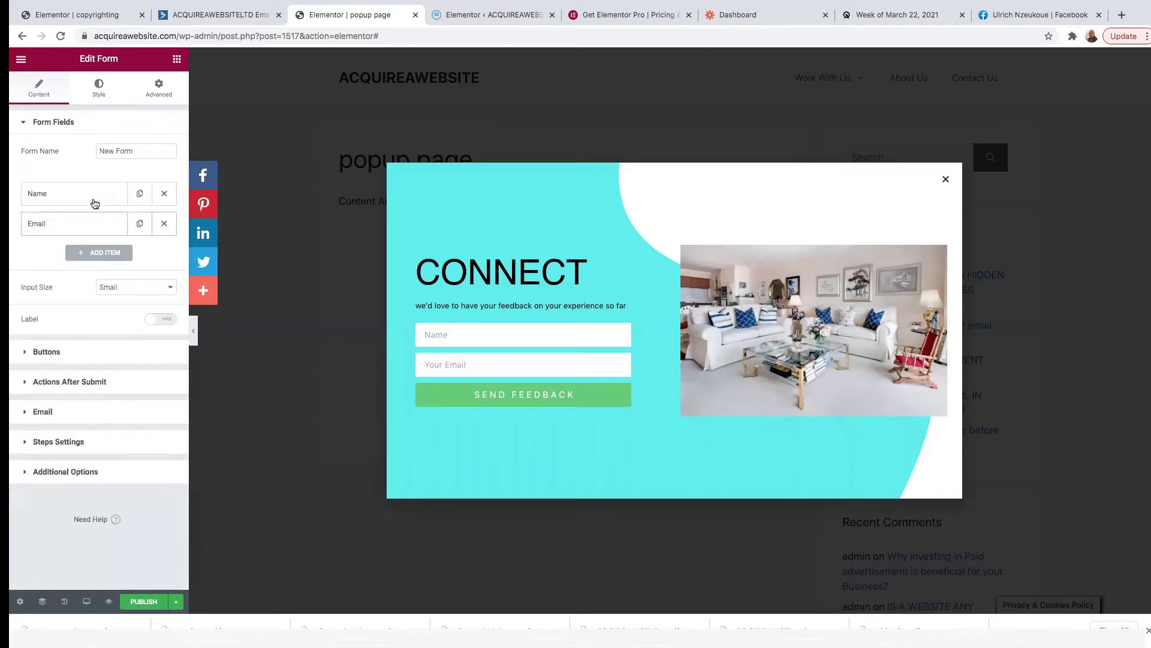
- Set the input size of the form's fields to Medium
left_click(65, 228)
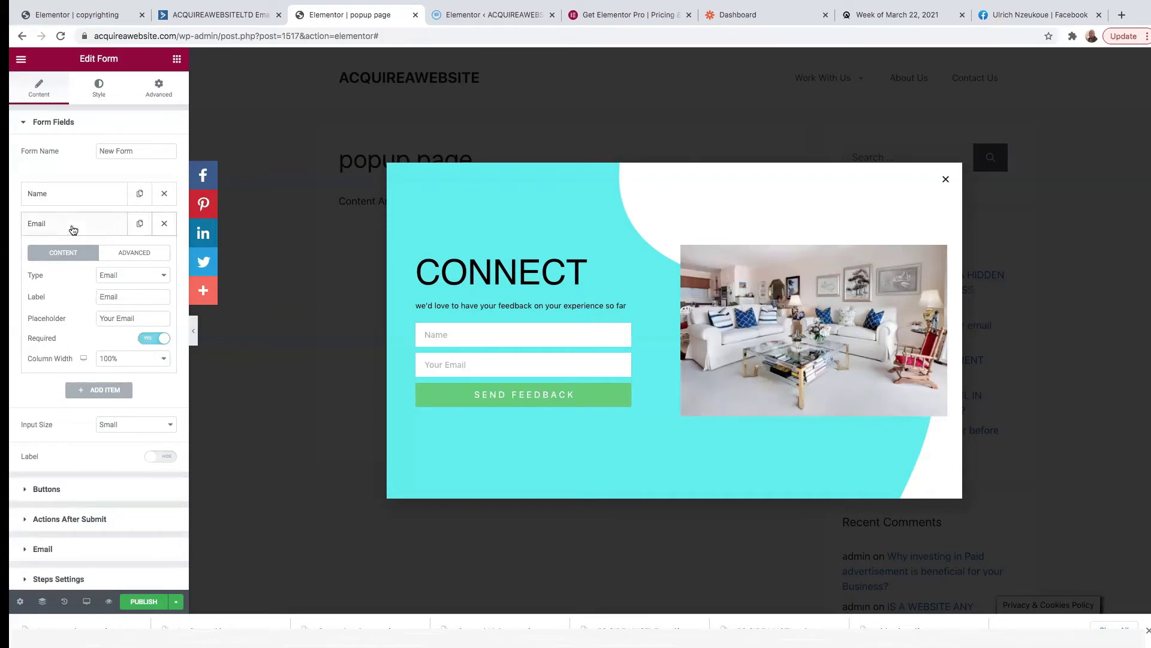
scroll(57, 366, "down", 3)
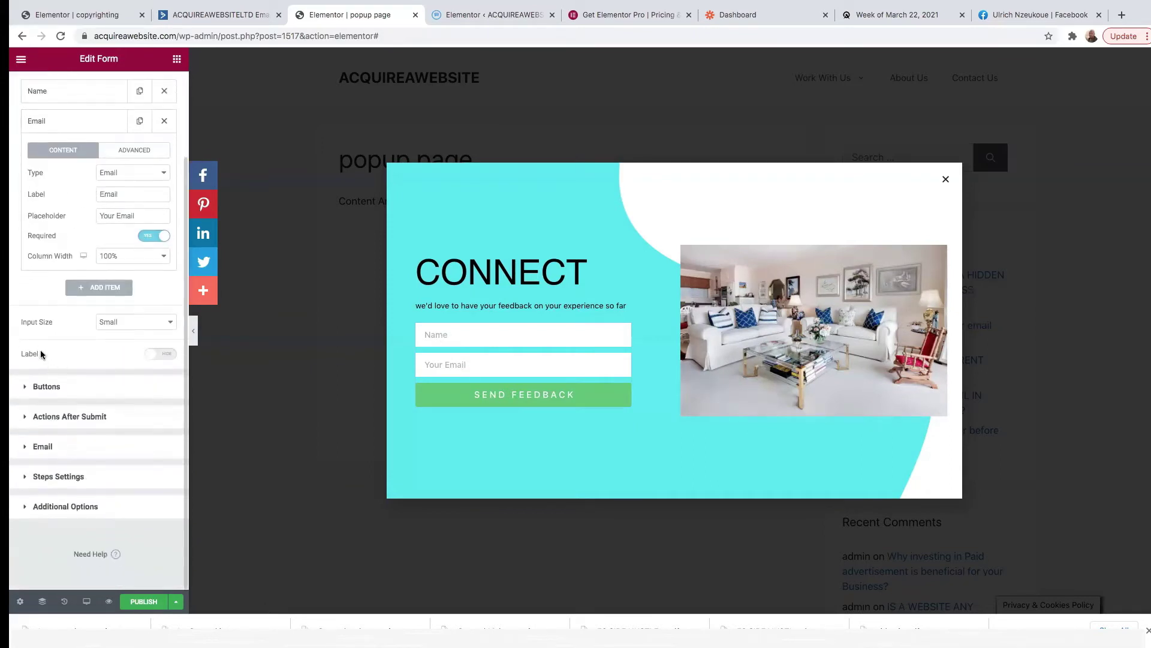
left_click(154, 325)
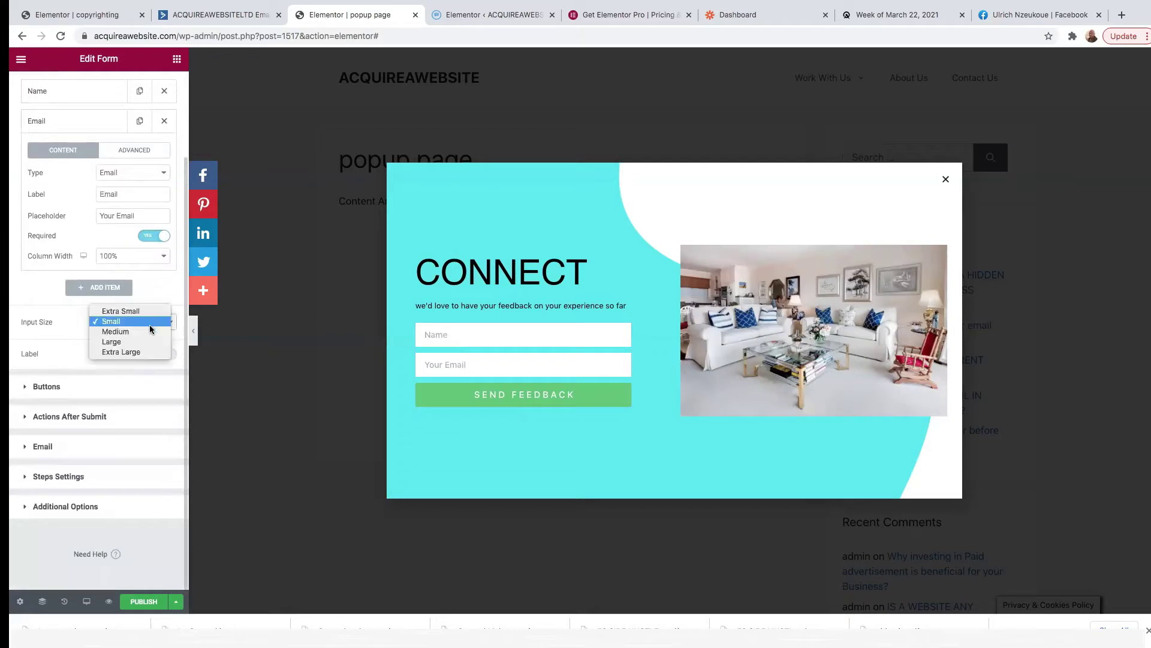
left_click(135, 331)
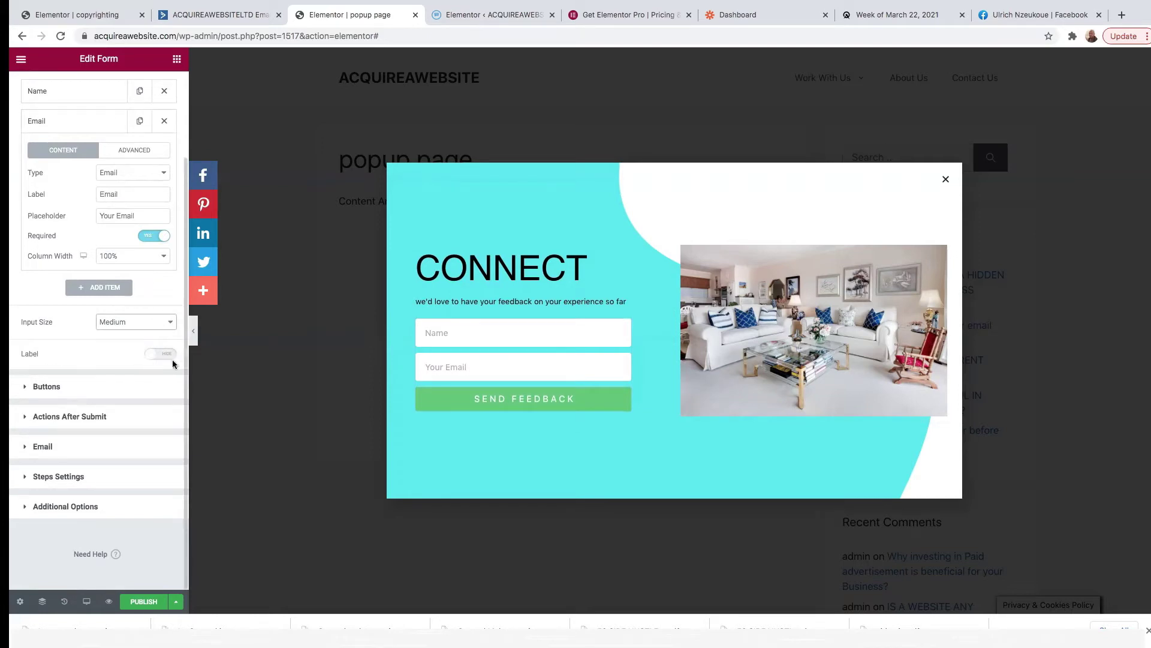
- Set the form's button to Medium size with centre alignment and change the submit text to "Download our free gift"
left_click(46, 387)
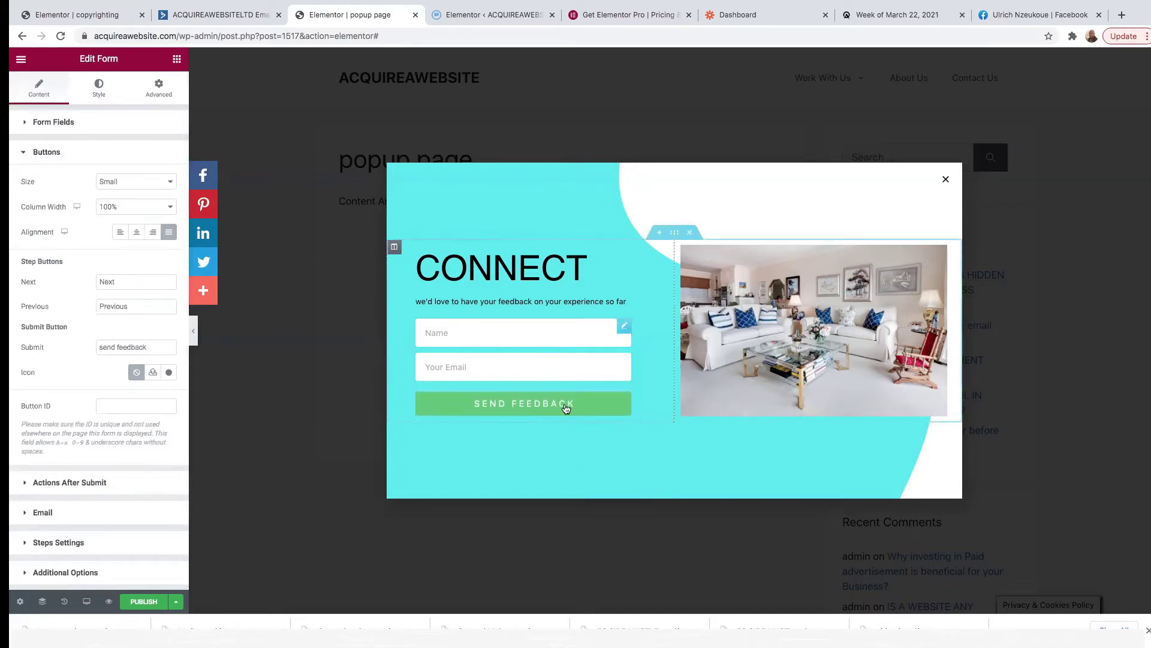
left_click(150, 182)
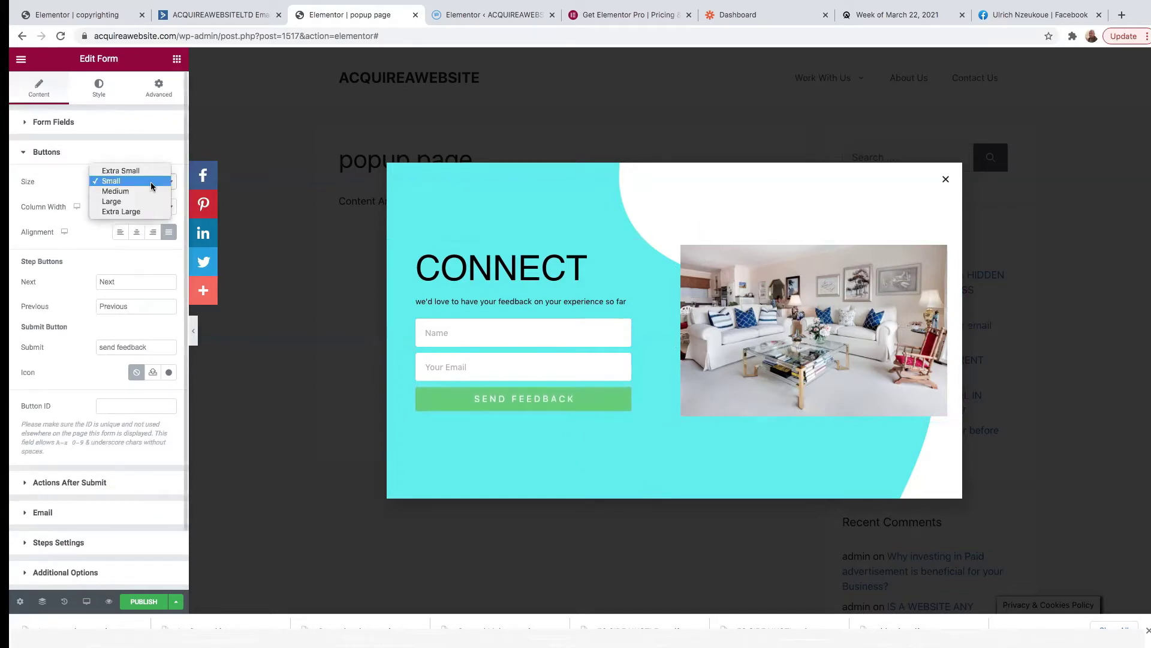
left_click(128, 190)
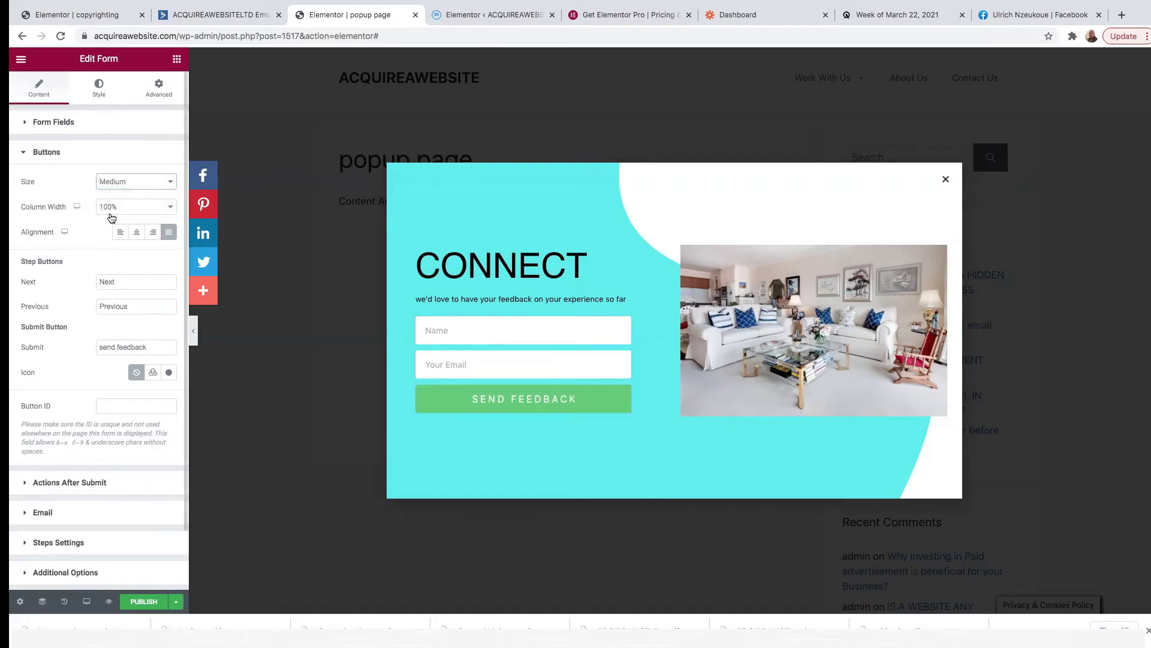
left_click(137, 232)
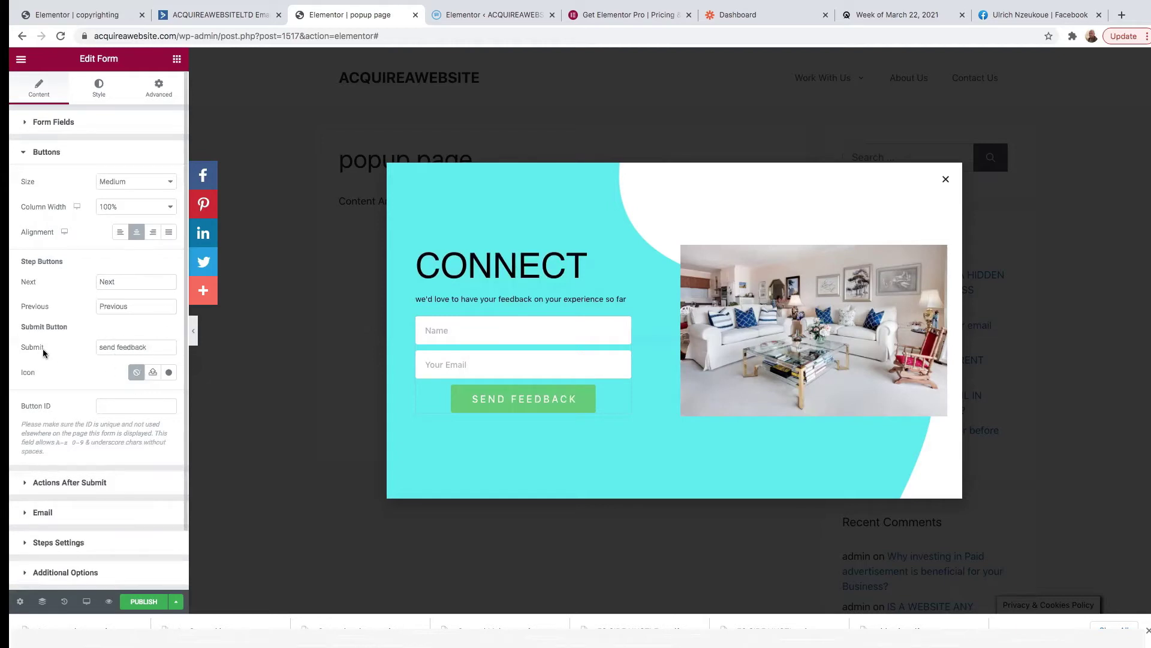
left_click_drag(152, 348, 90, 349)
type("Download our free gift")
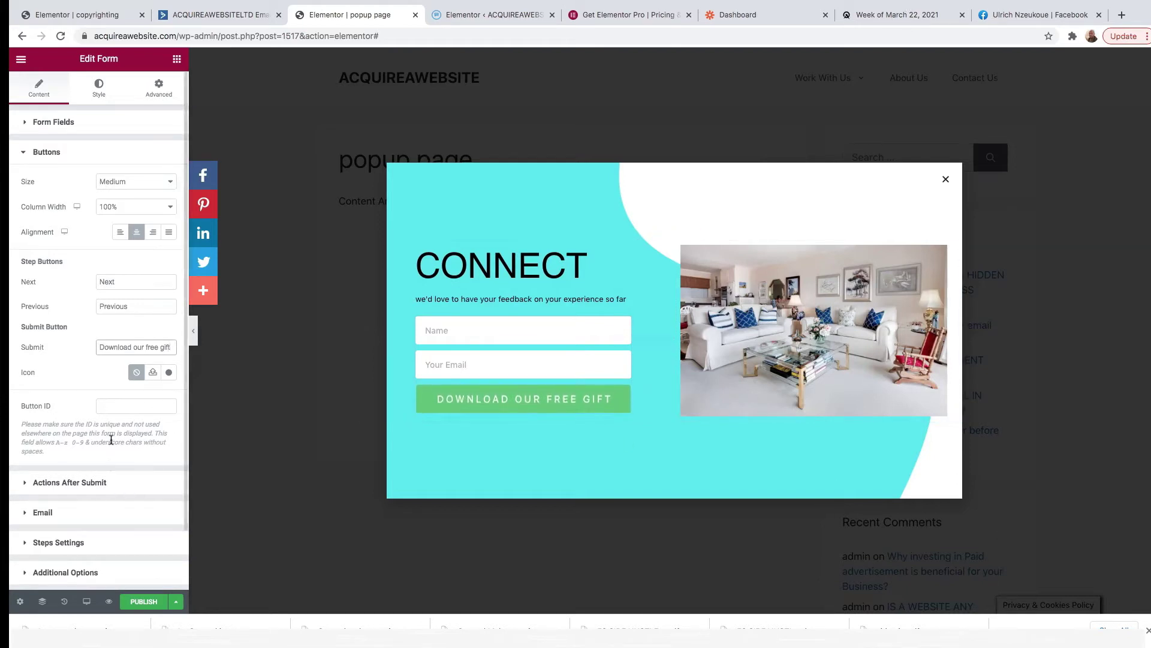
- Add the circled right-arrow icon to the submit button and change its text to "Download THE E-guide"
left_click(169, 373)
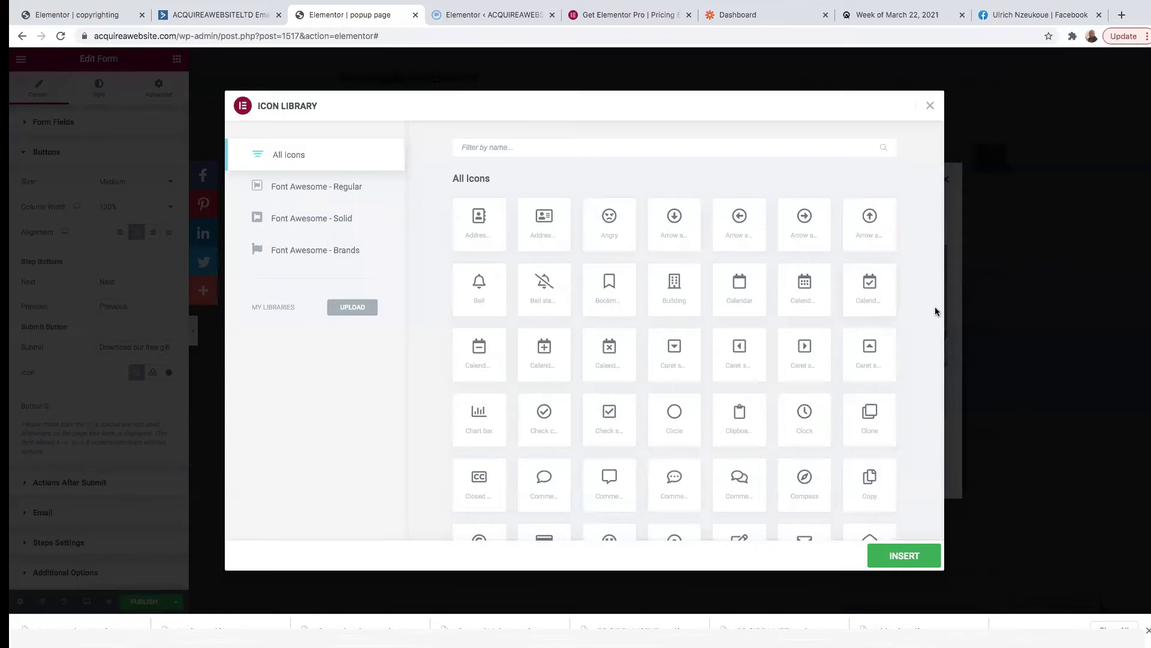
left_click(805, 223)
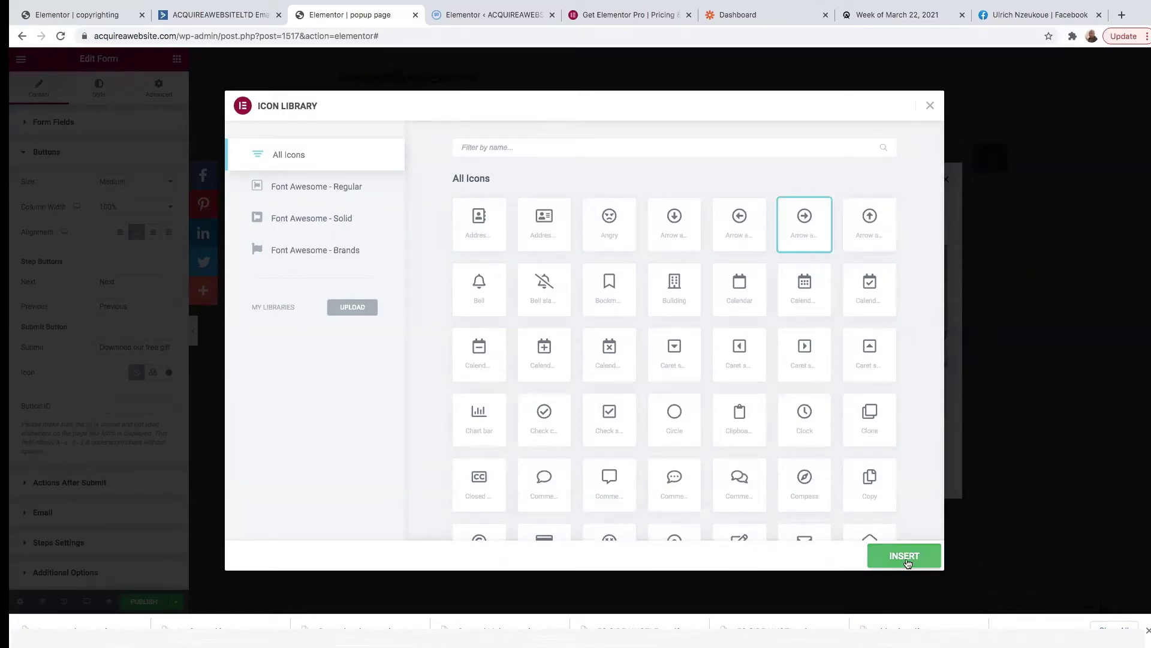
left_click(903, 556)
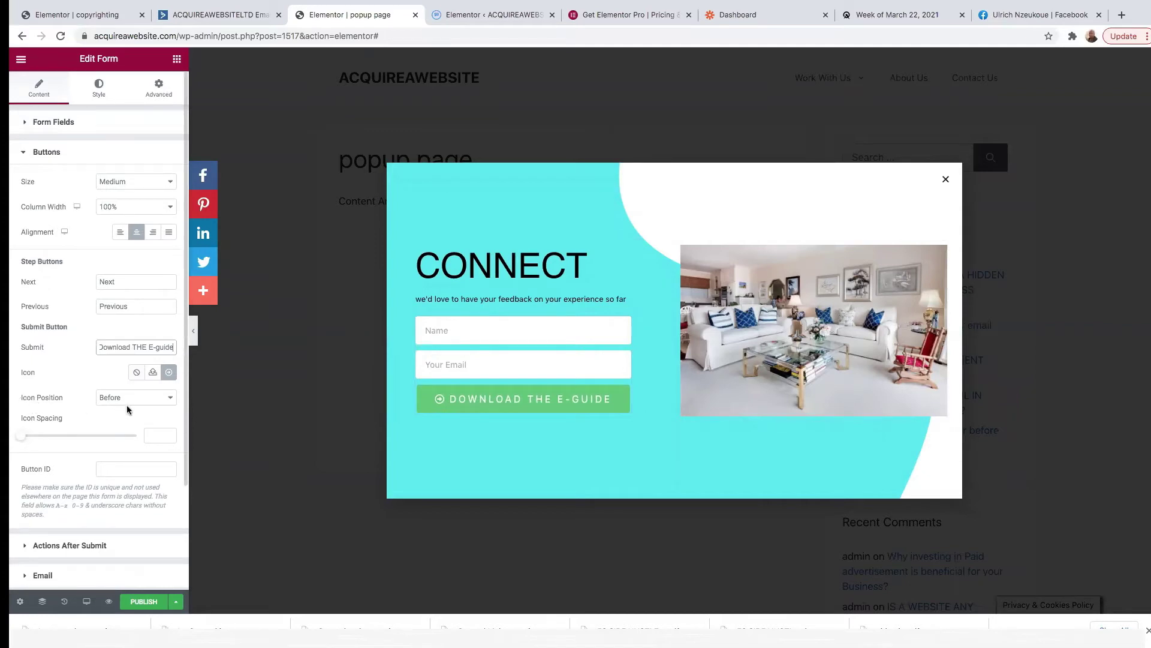
left_click(142, 400)
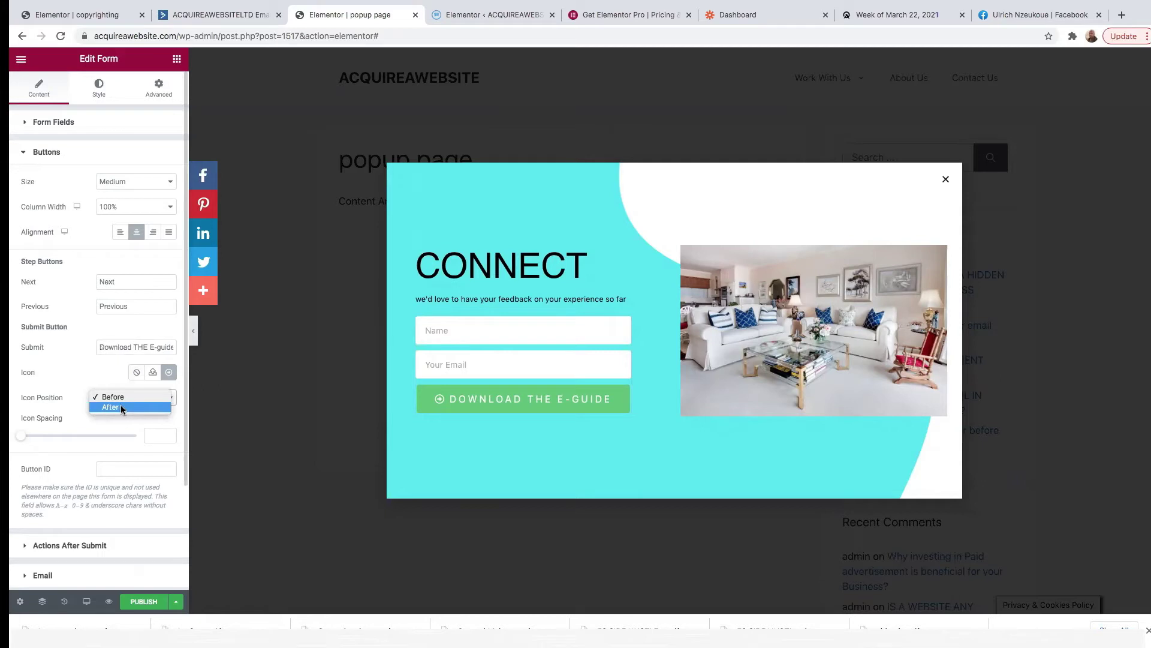
left_click(87, 373)
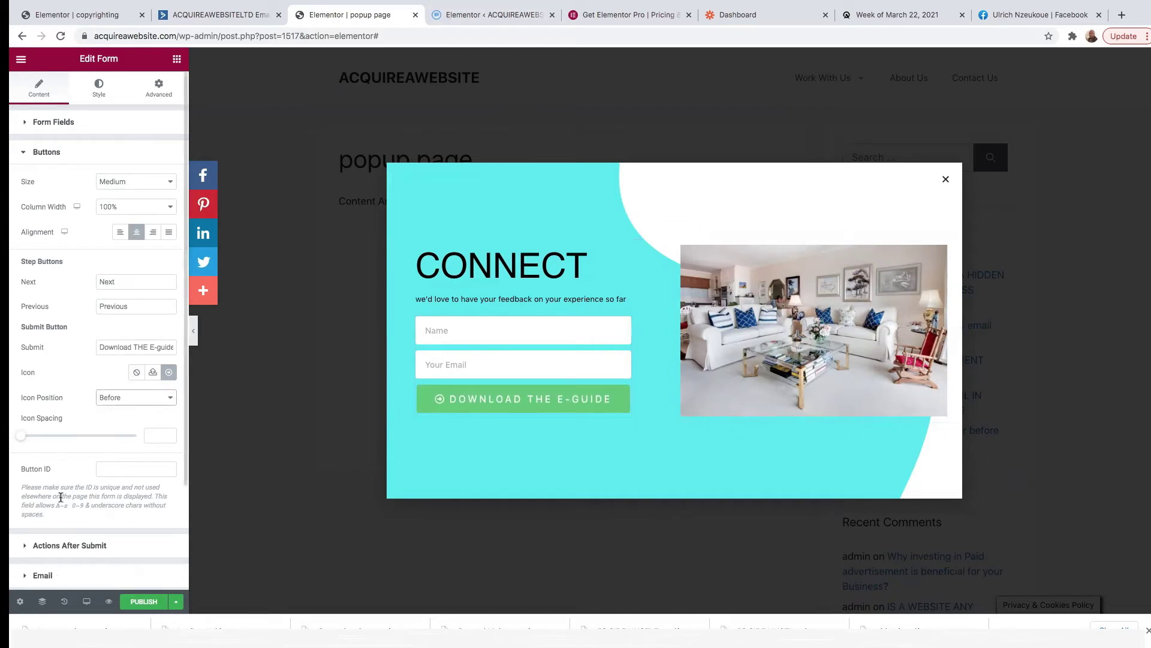
- Add ActiveCampaign to the actions performed after the form is submitted
scroll(30, 549, "down", 1)
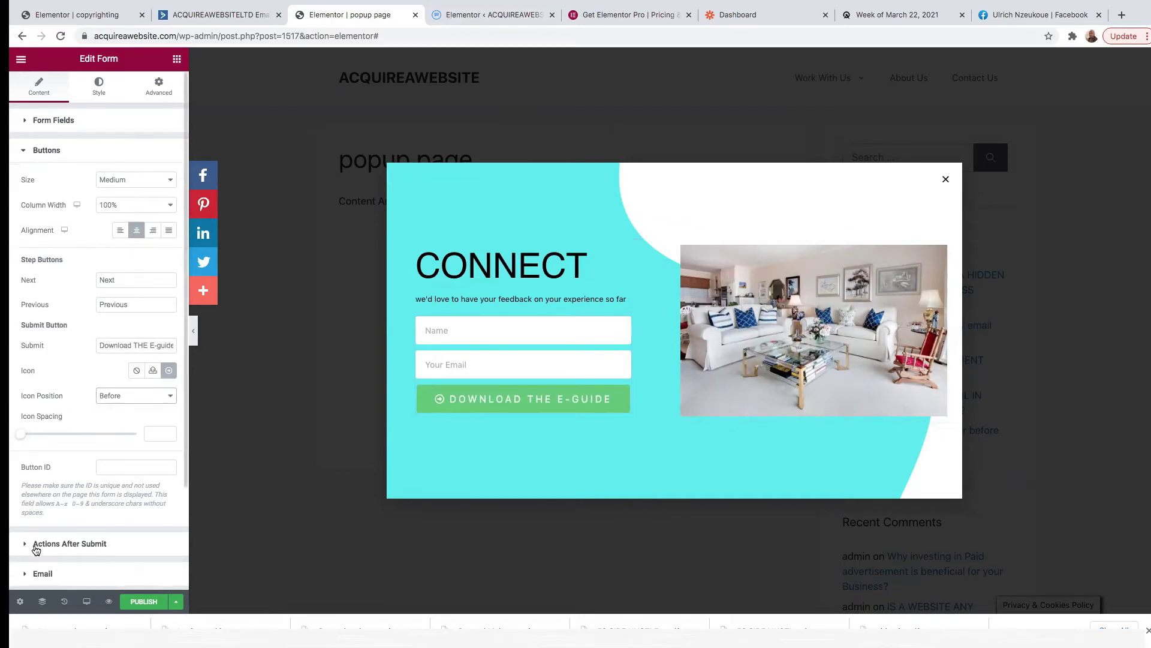
left_click(43, 544)
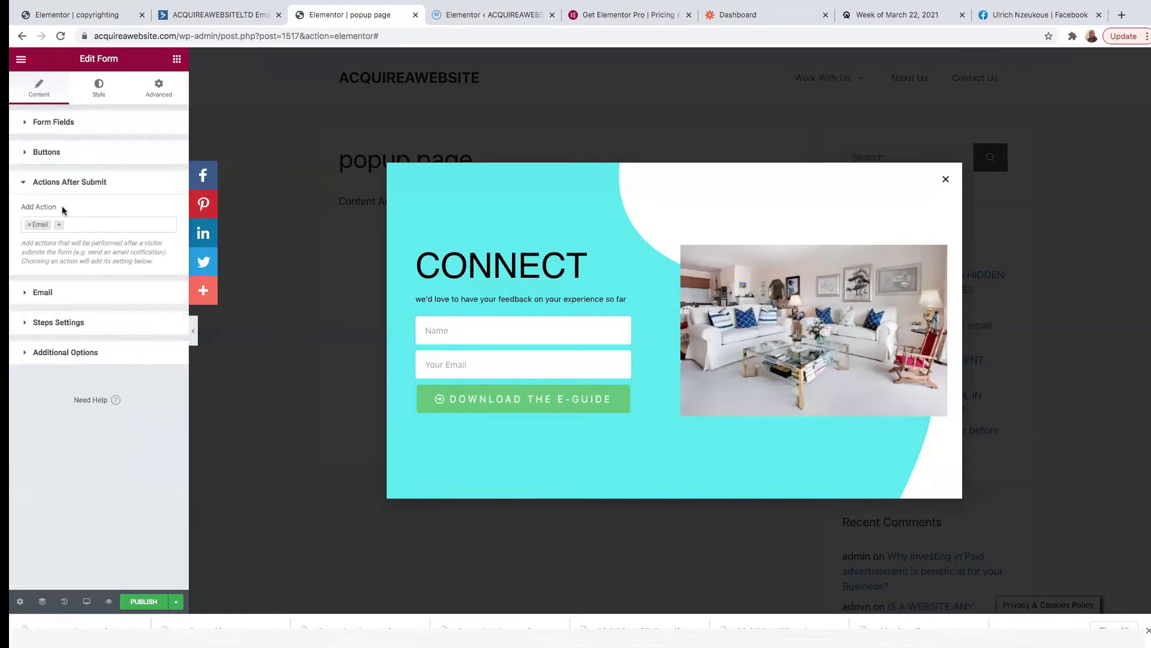
left_click(77, 222)
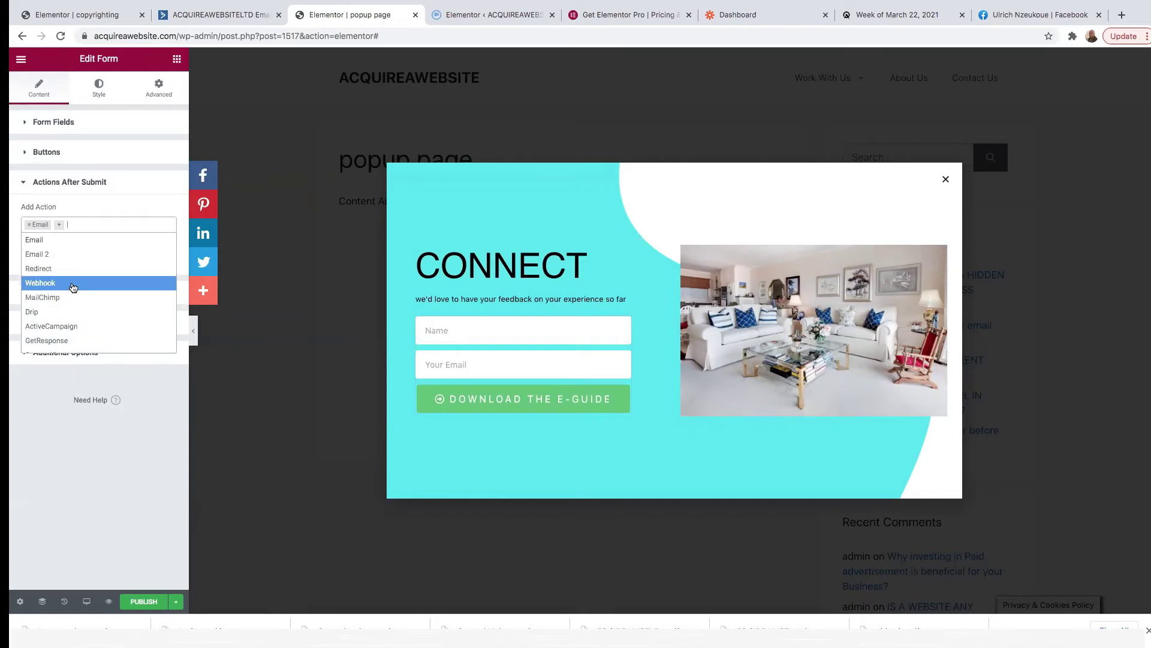
left_click(64, 327)
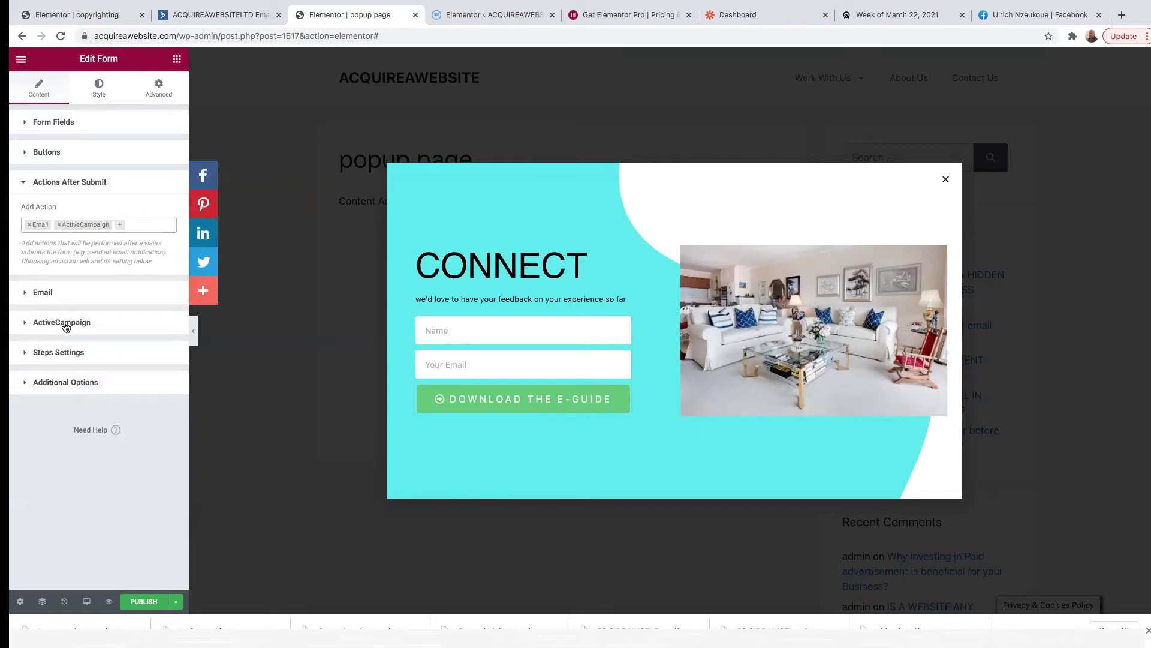
- Replace the recipient address of the form's email notification with the business contact e-mail
left_click(28, 292)
left_click_drag(121, 255, 12, 251)
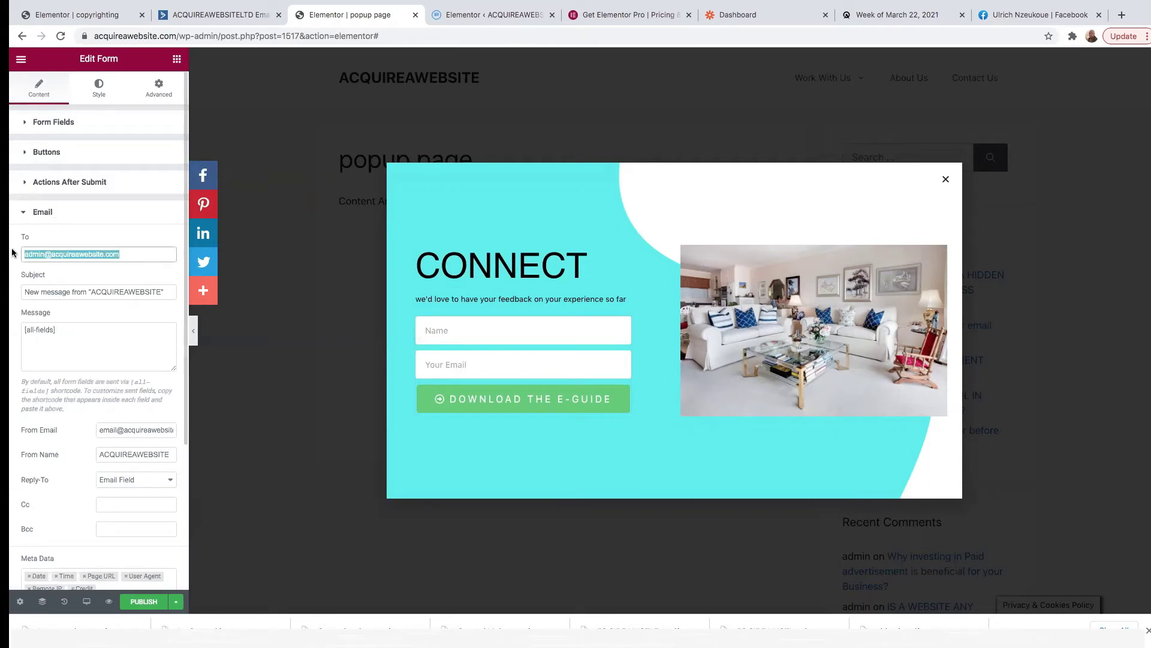
key("BackSpace")
scroll(48, 255, "down", 1)
key("super+v")
- Copy the recipient's address into the notification's From Email field and use it for Reply-To
left_click_drag(118, 248, 18, 250)
right_click(53, 248)
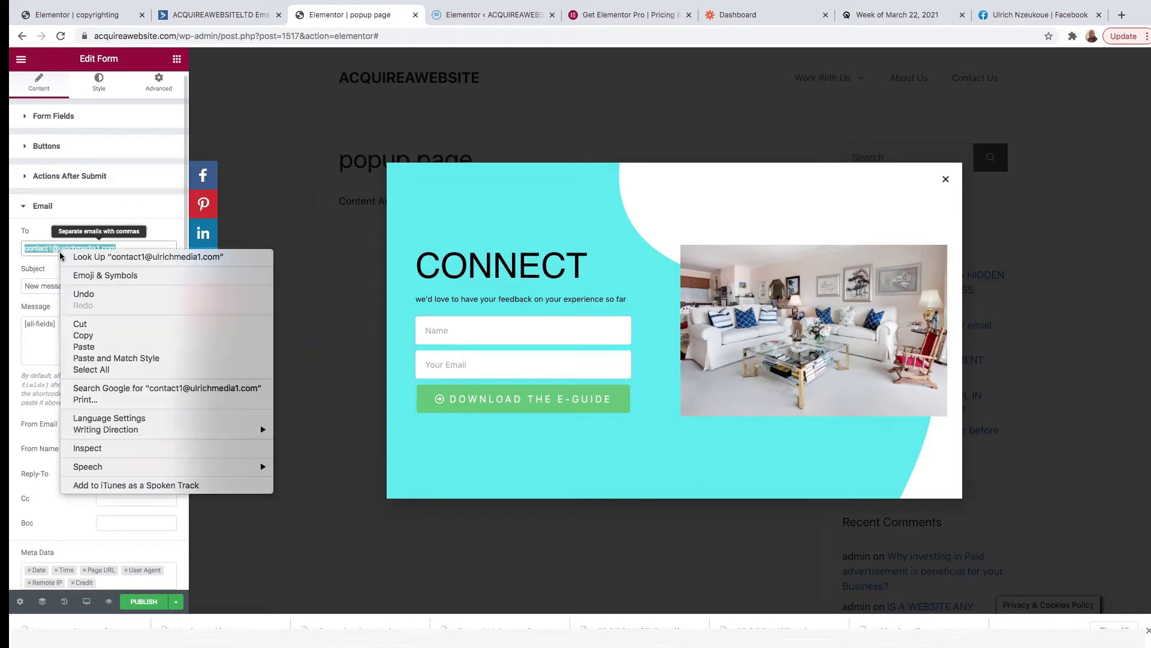
left_click(88, 330)
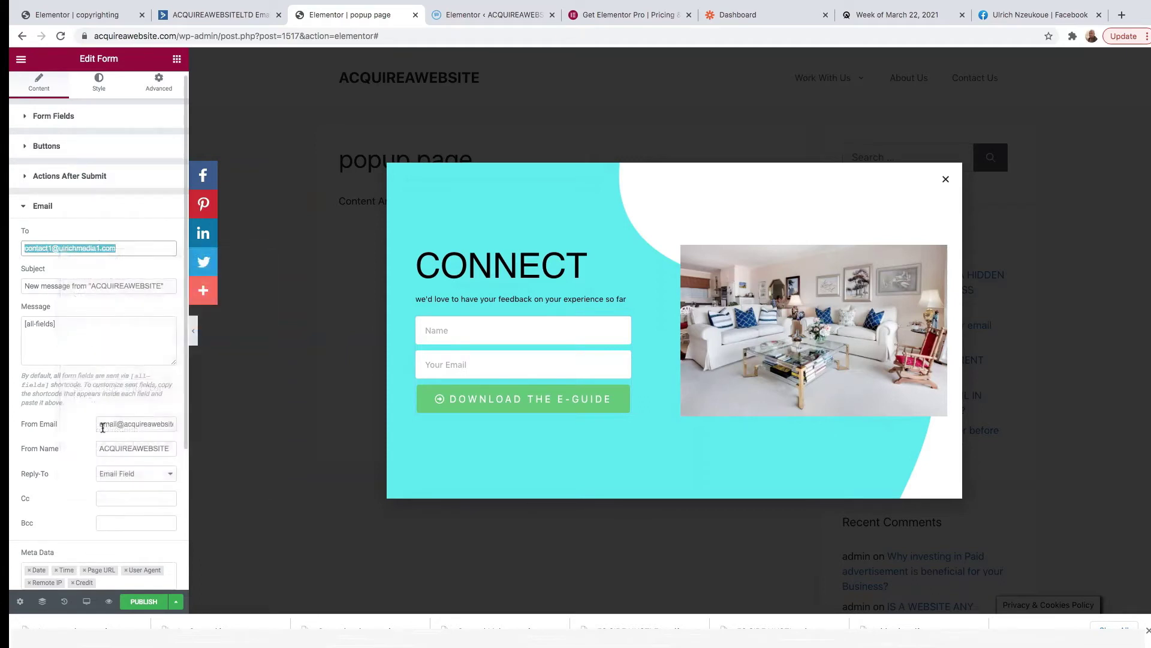
left_click_drag(100, 424, 227, 436)
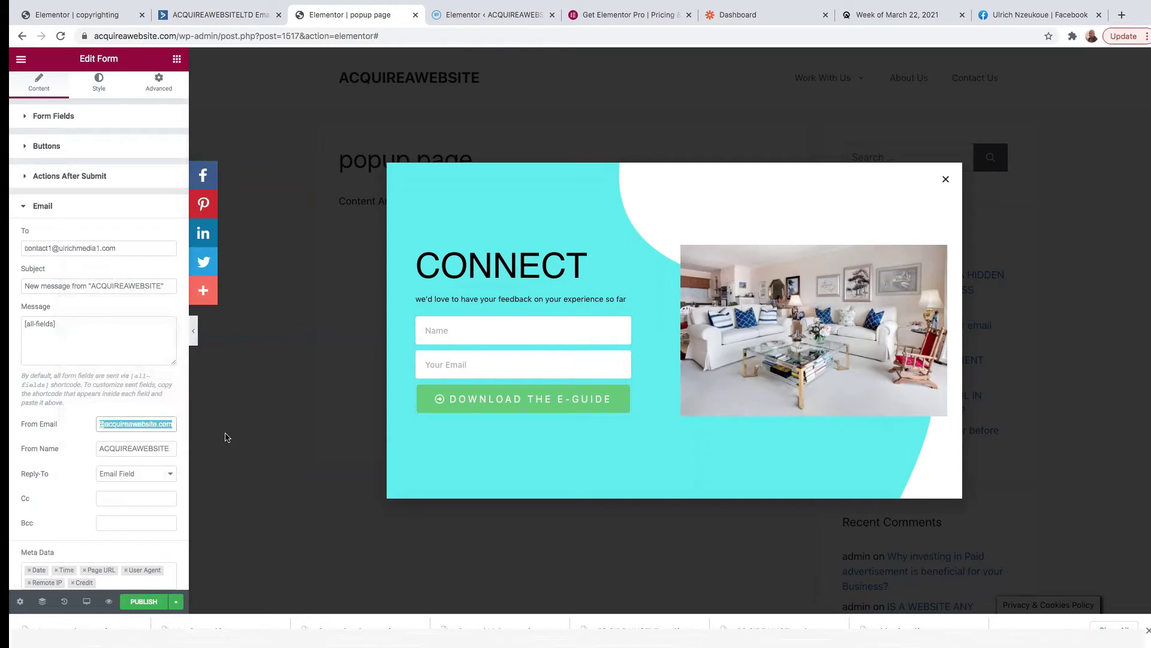
key("BackSpace")
right_click(117, 425)
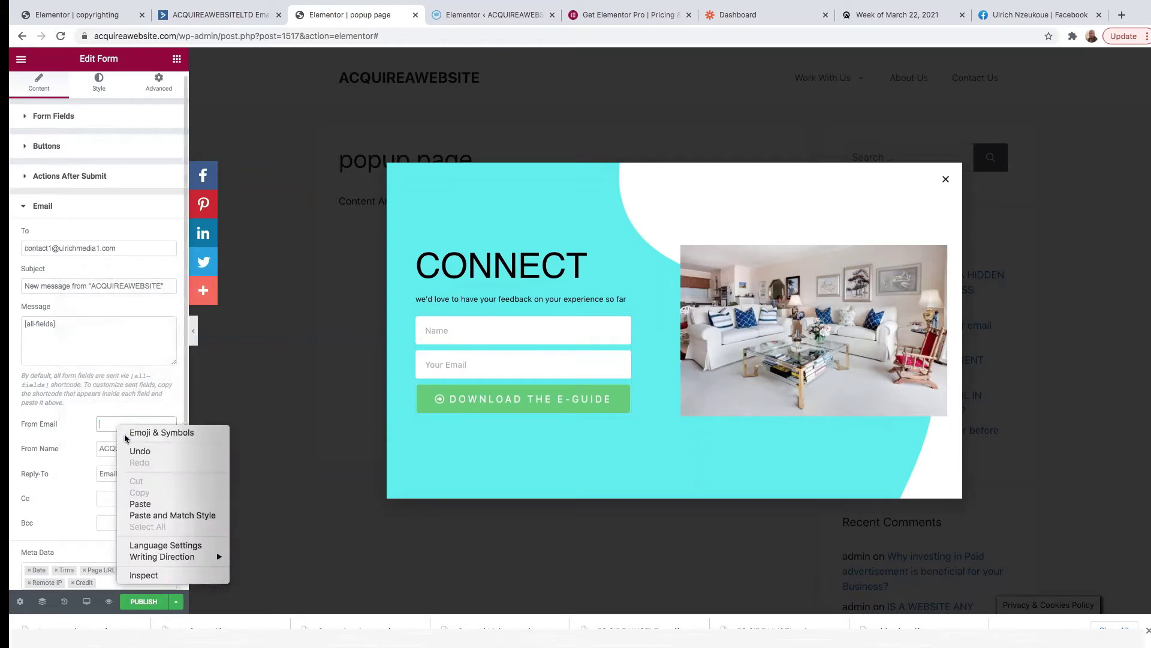
left_click(149, 509)
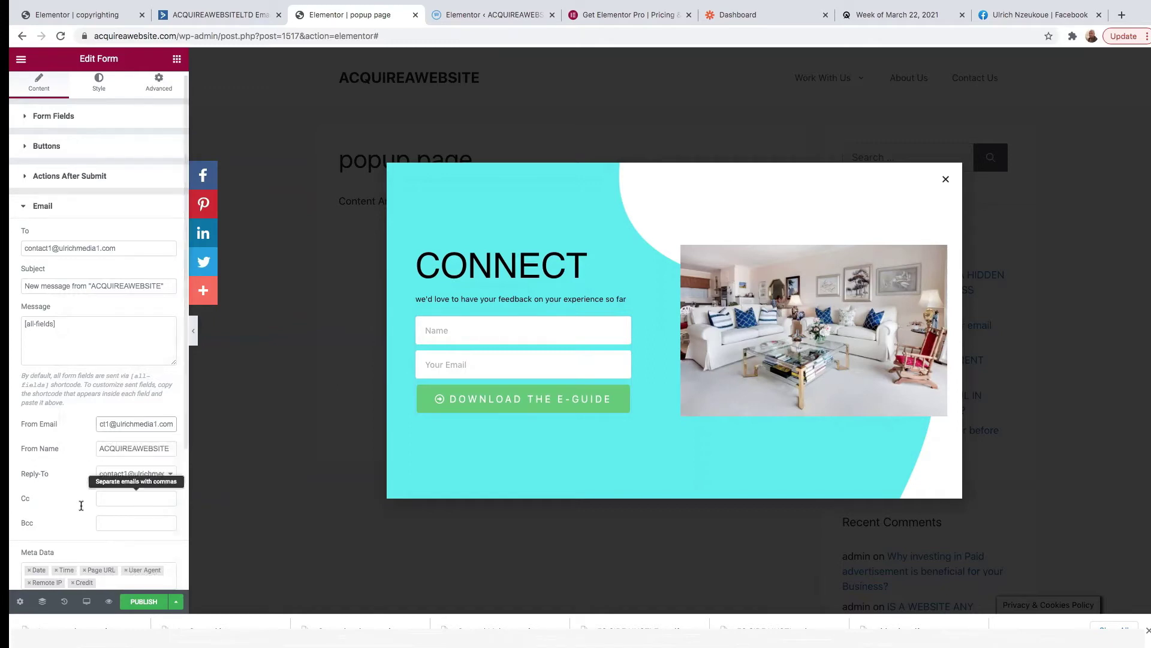
- Check the format options offered under Send As for the email notification
scroll(16, 412, "down", 3)
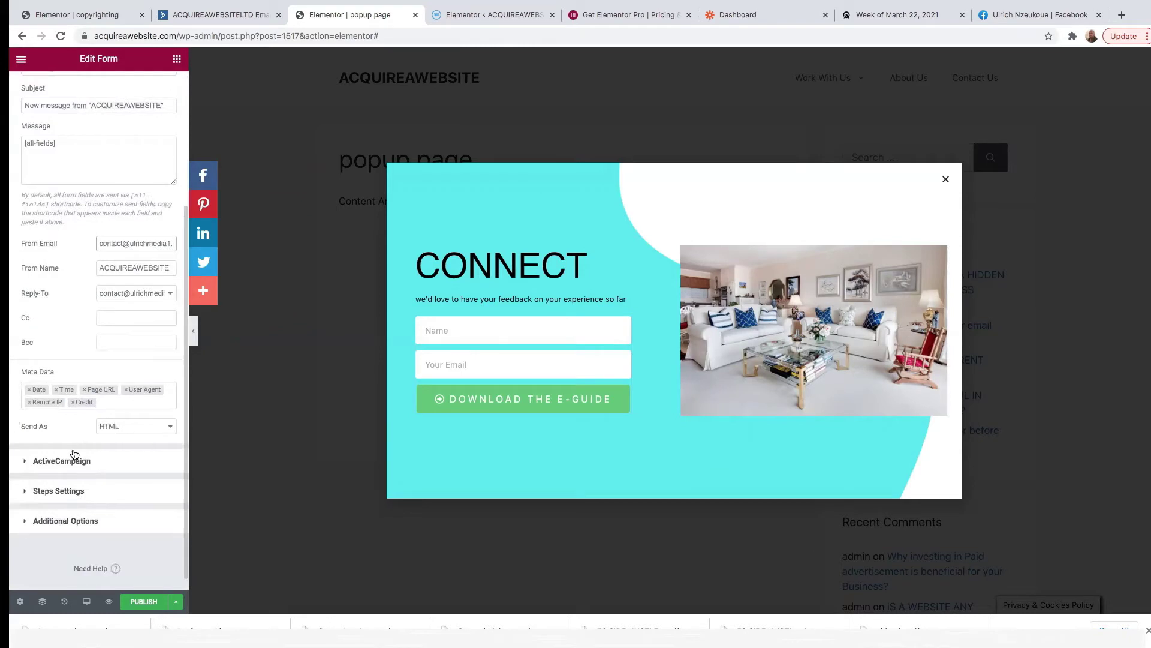
left_click(149, 426)
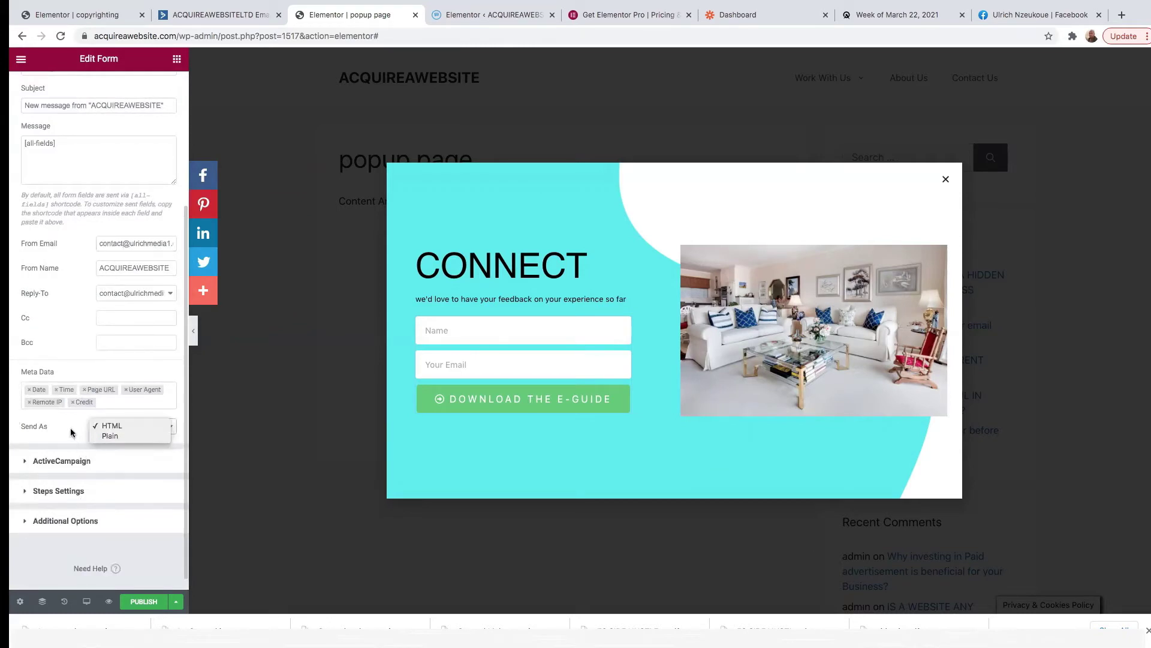
left_click(66, 430)
left_click(146, 426)
left_click(69, 433)
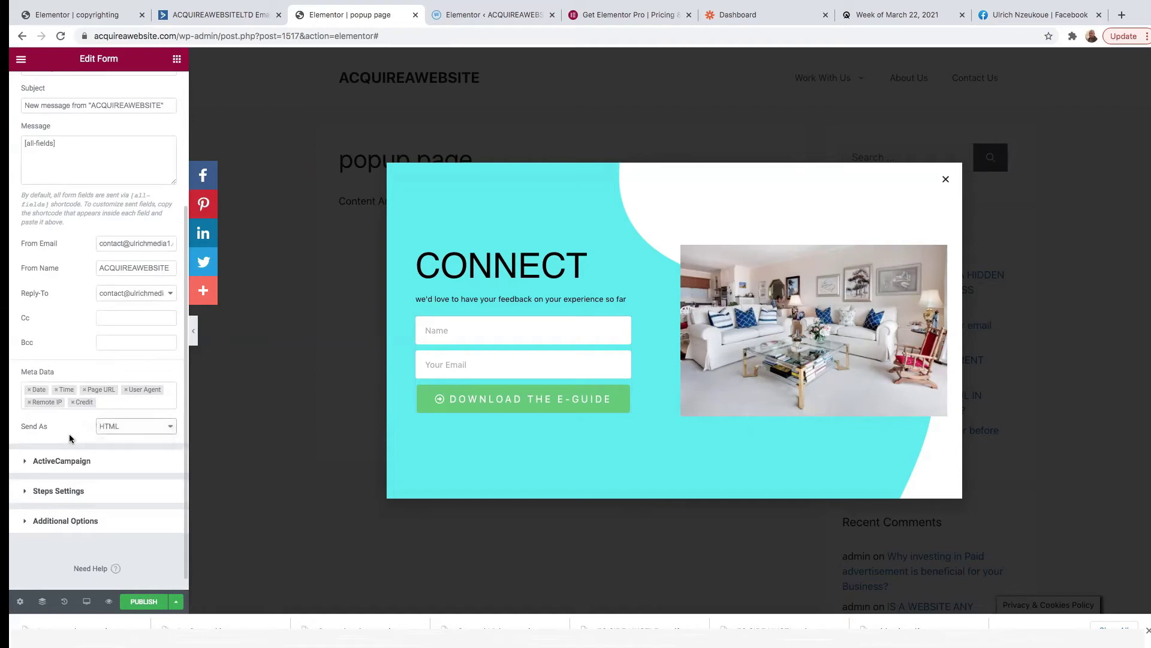
- Open the form's ActiveCampaign settings and check which contact lists are available
left_click(33, 461)
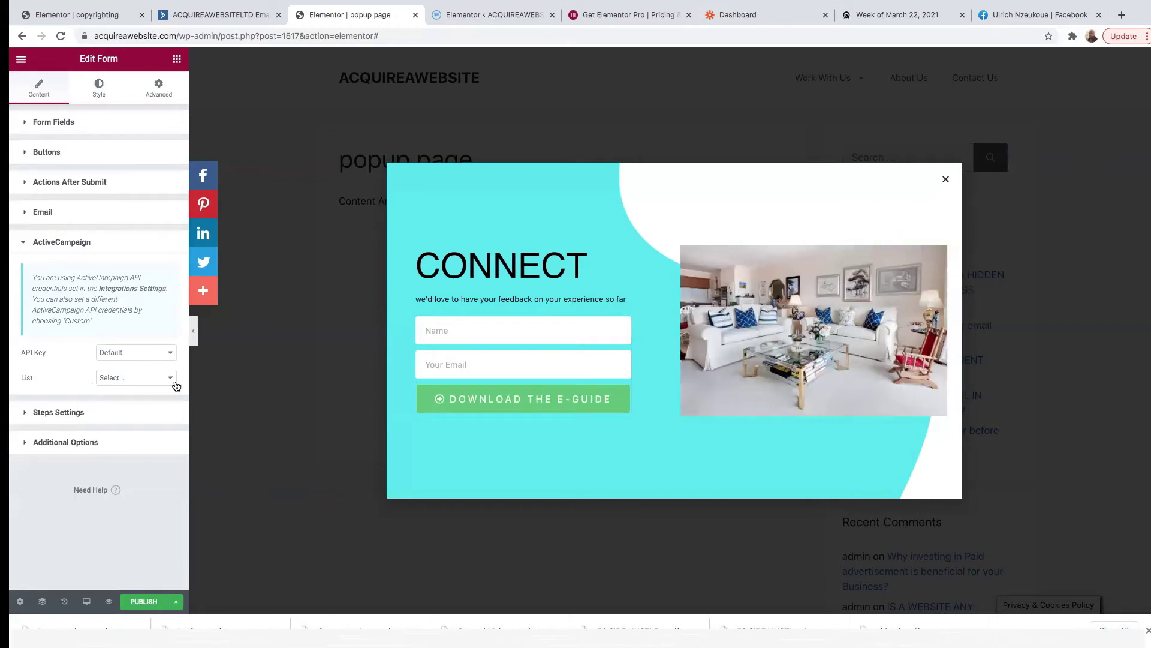
left_click(155, 378)
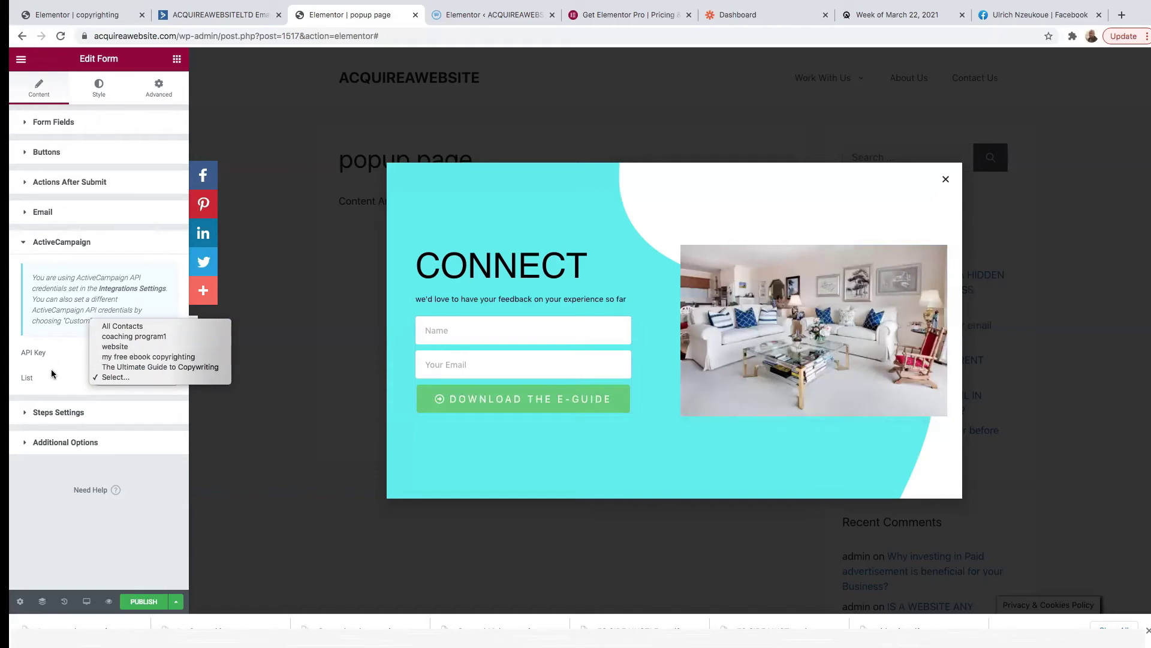
left_click(96, 378)
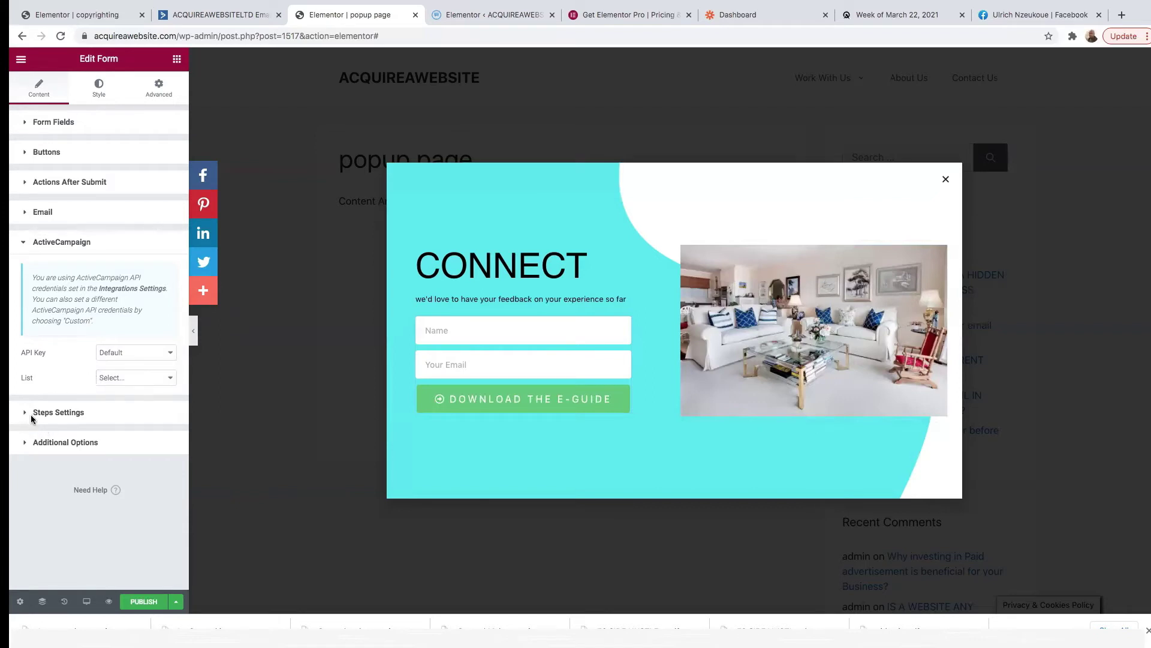
- Check the form's Steps Settings and Additional Options
left_click(31, 415)
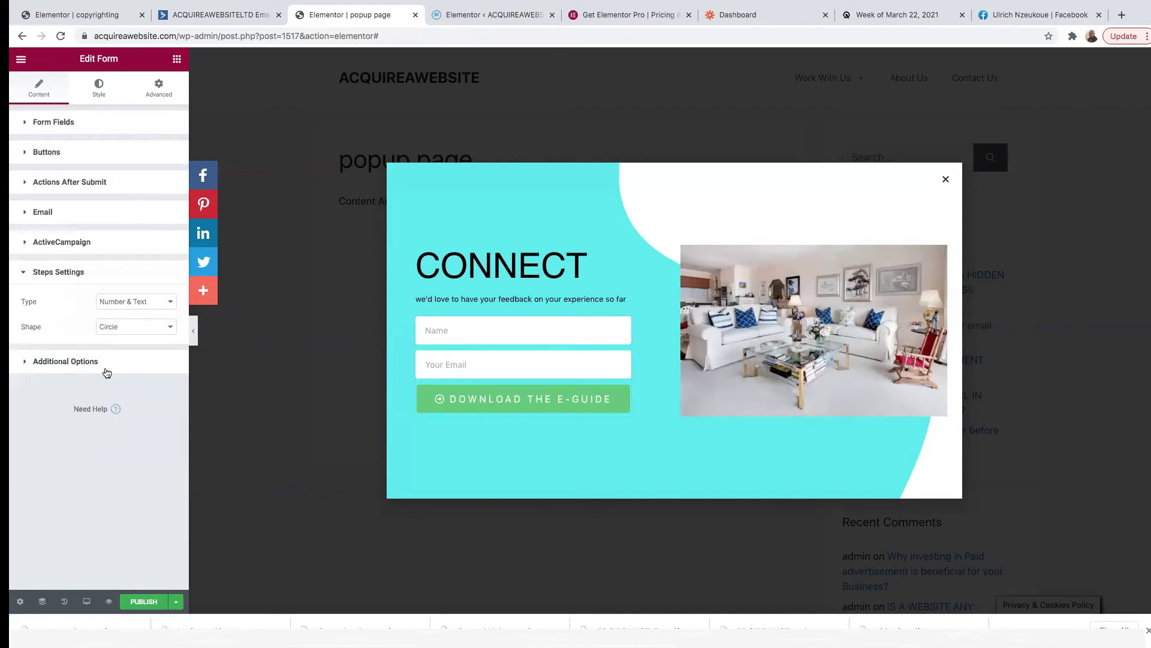
left_click(28, 363)
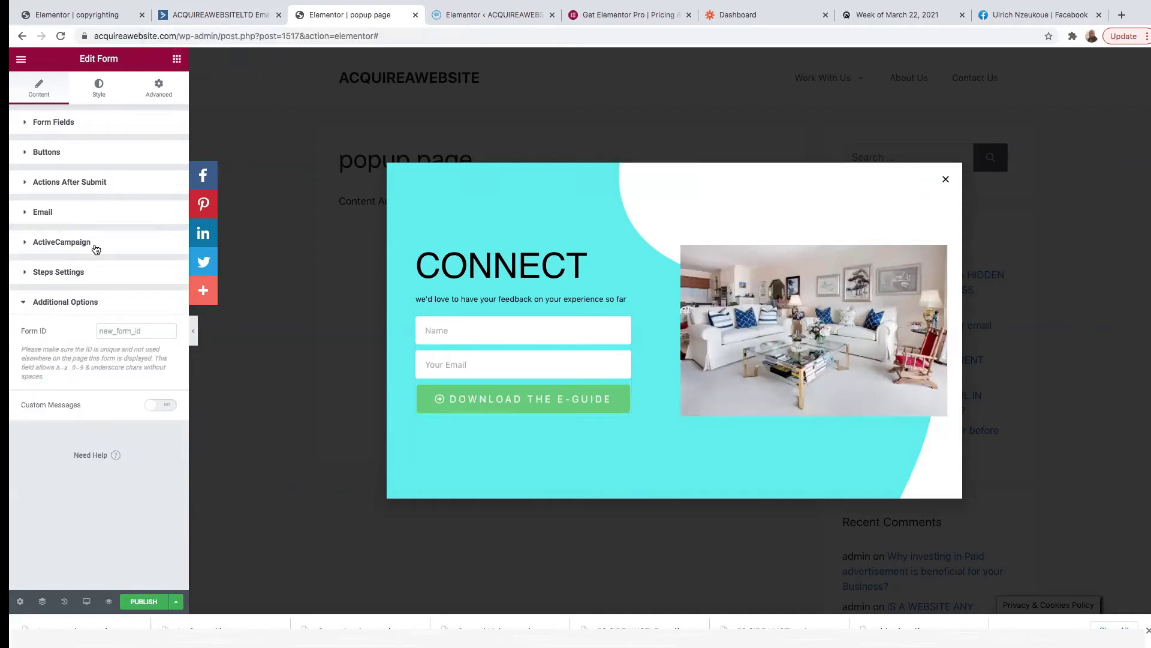
- Switch to ActiveCampaign and start a new contact list named "Download our free Gift"
left_click(198, 16)
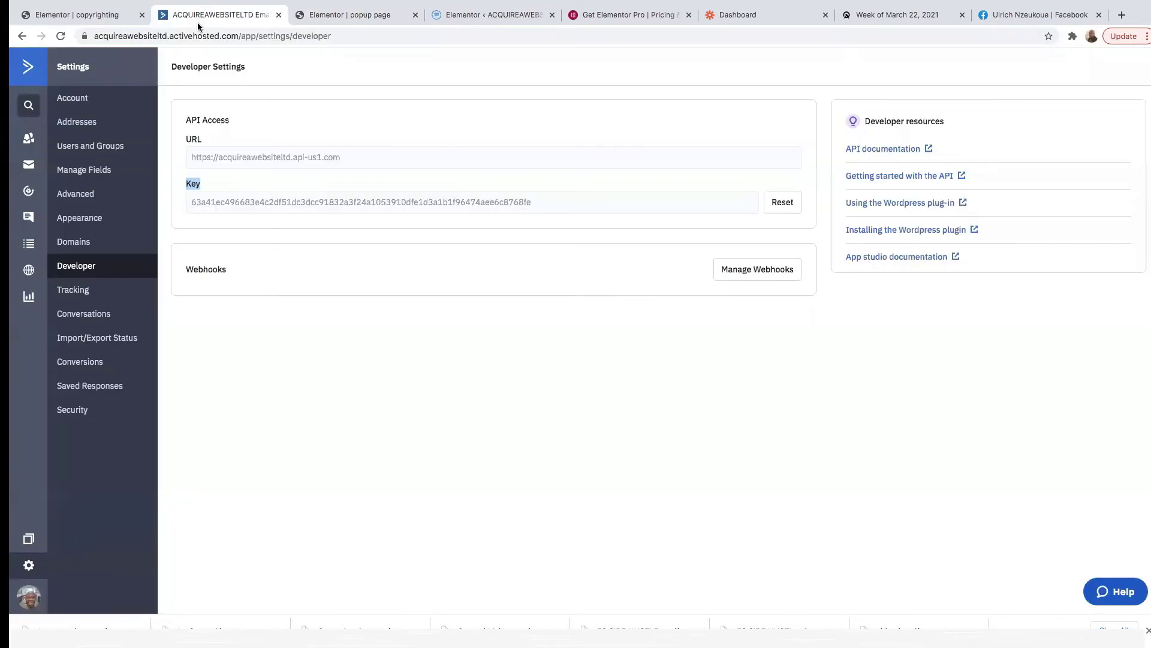
left_click(30, 246)
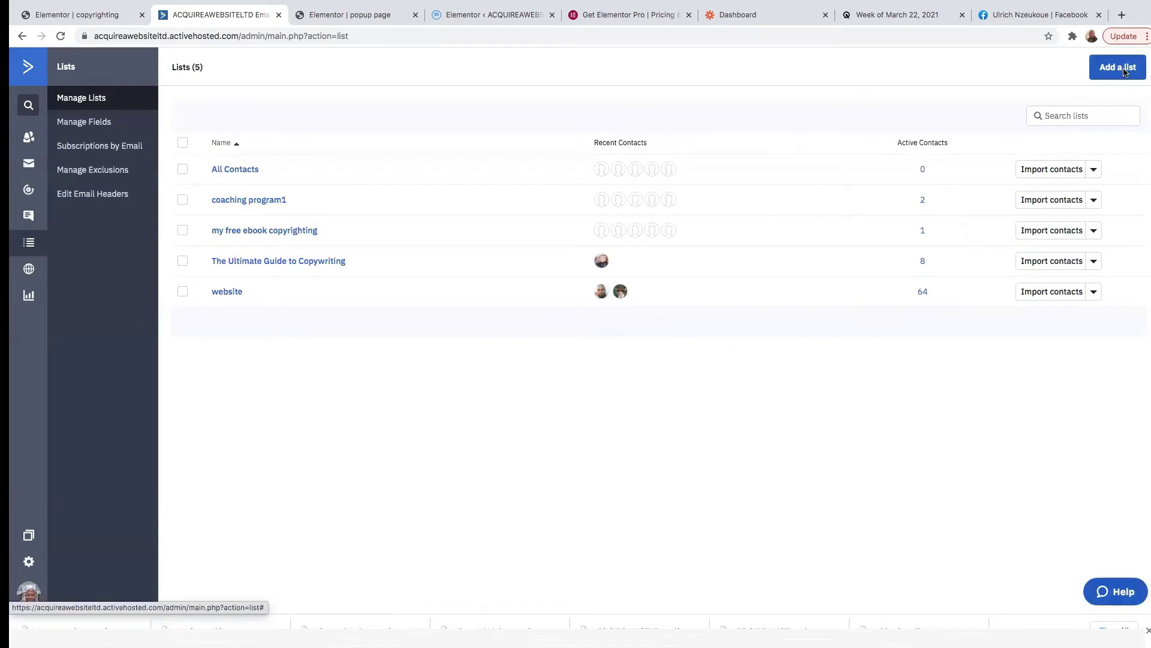
left_click(1123, 69)
left_click(462, 158)
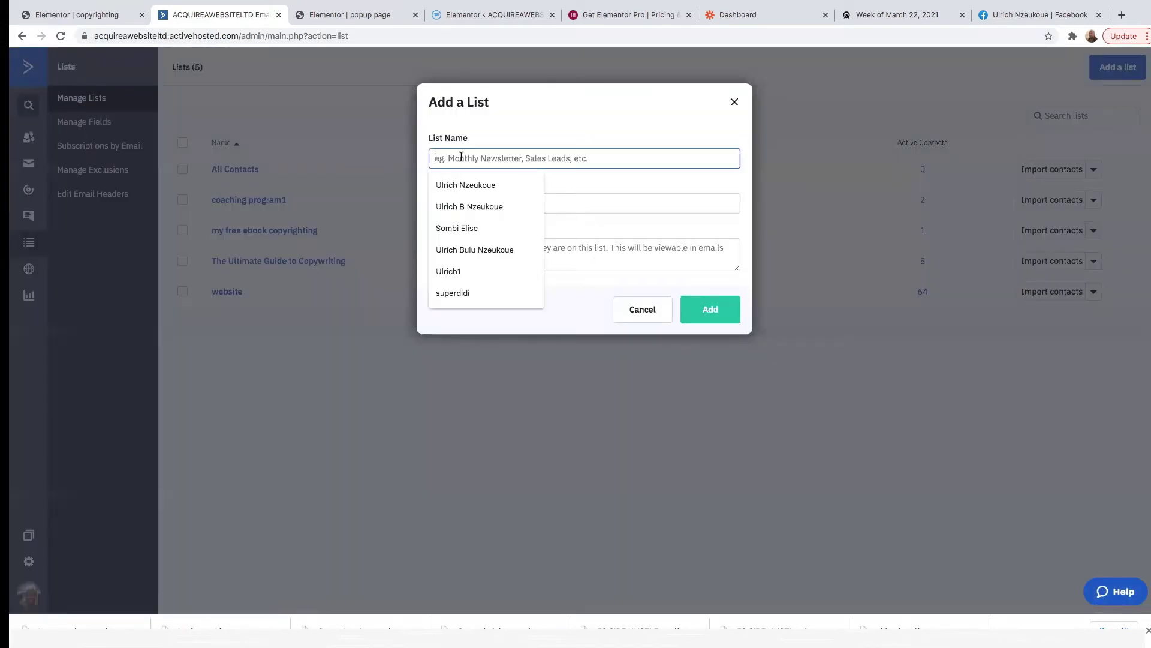
key("ctrl+v")
left_click(447, 201)
left_click(351, 14)
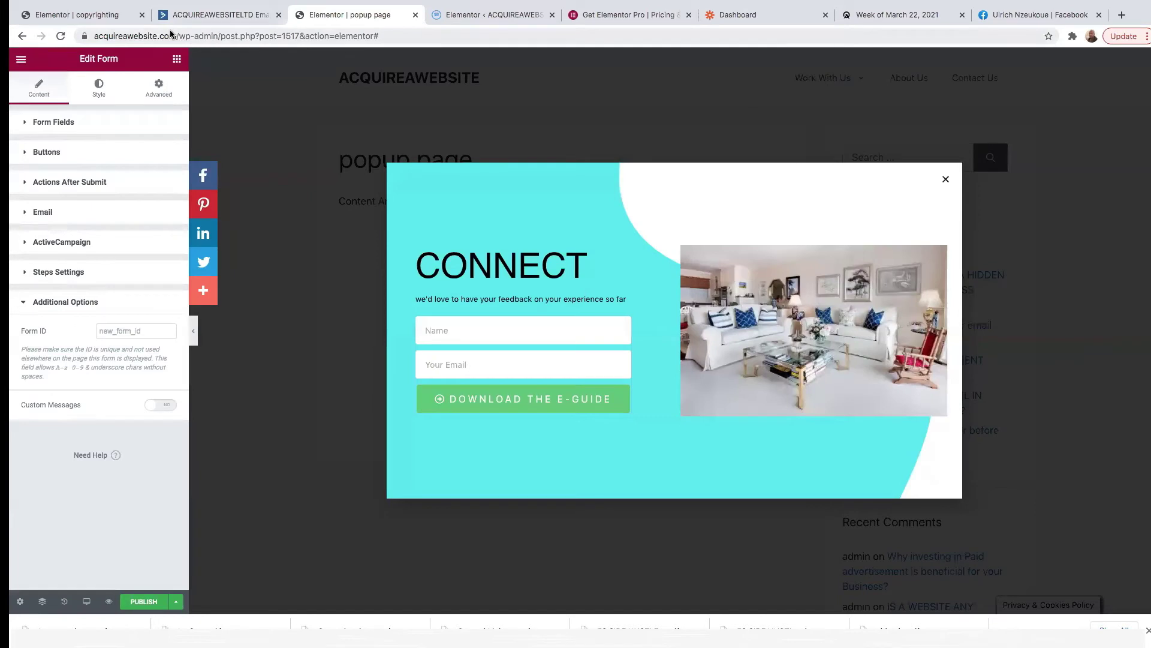
key("ctrl+shift+Tab")
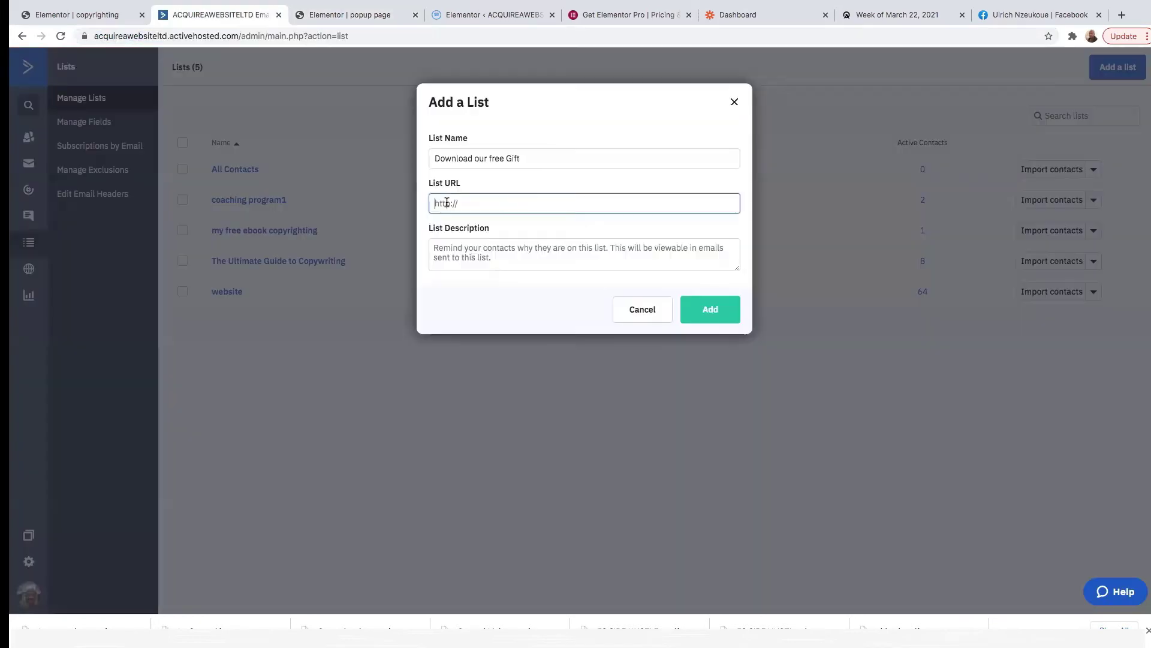
right_click(448, 203)
left_click(475, 281)
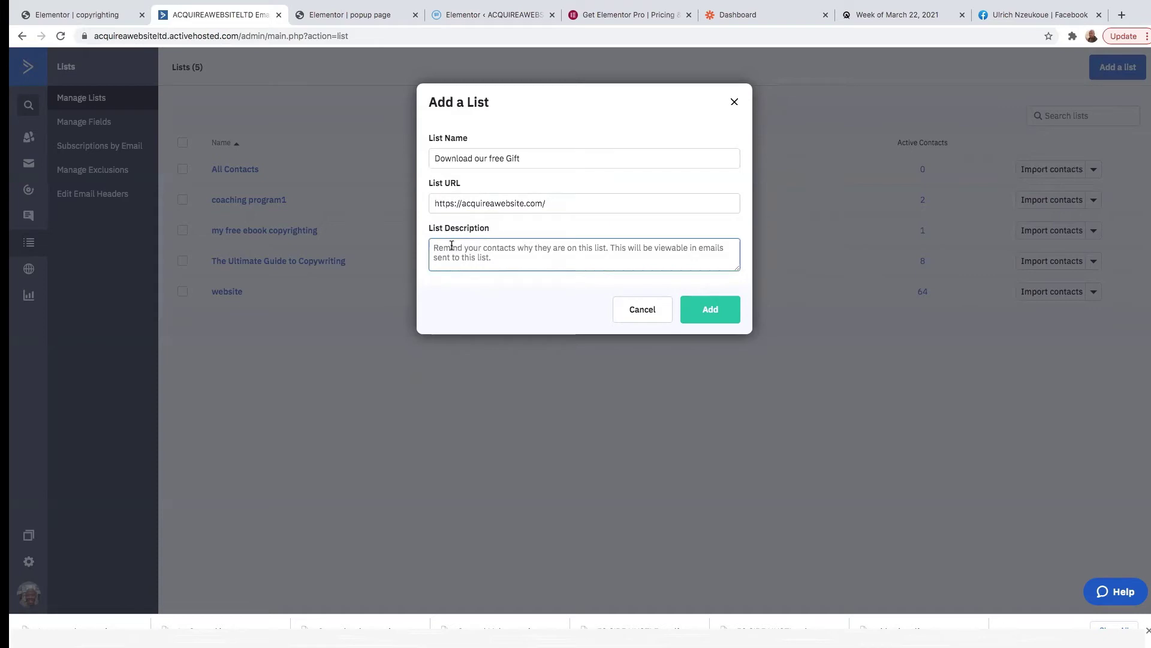
- Enter the list description "You recently opt in to our free download." and add the list
type("Y")
type("ou recently opt in to our free download")
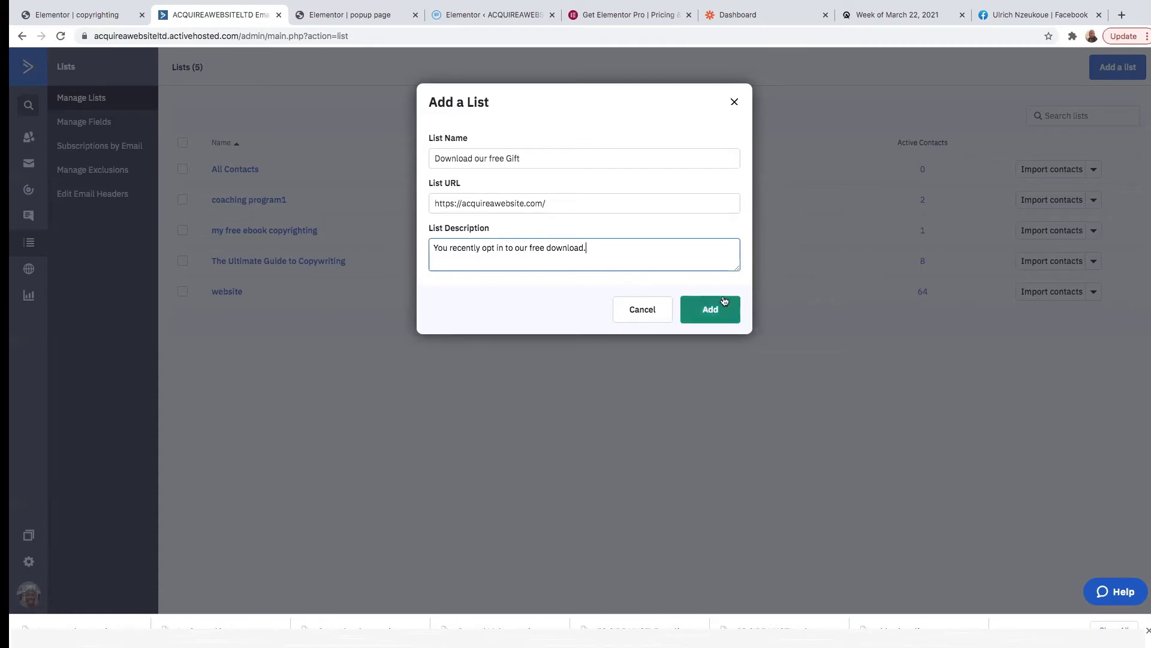
left_click(713, 320)
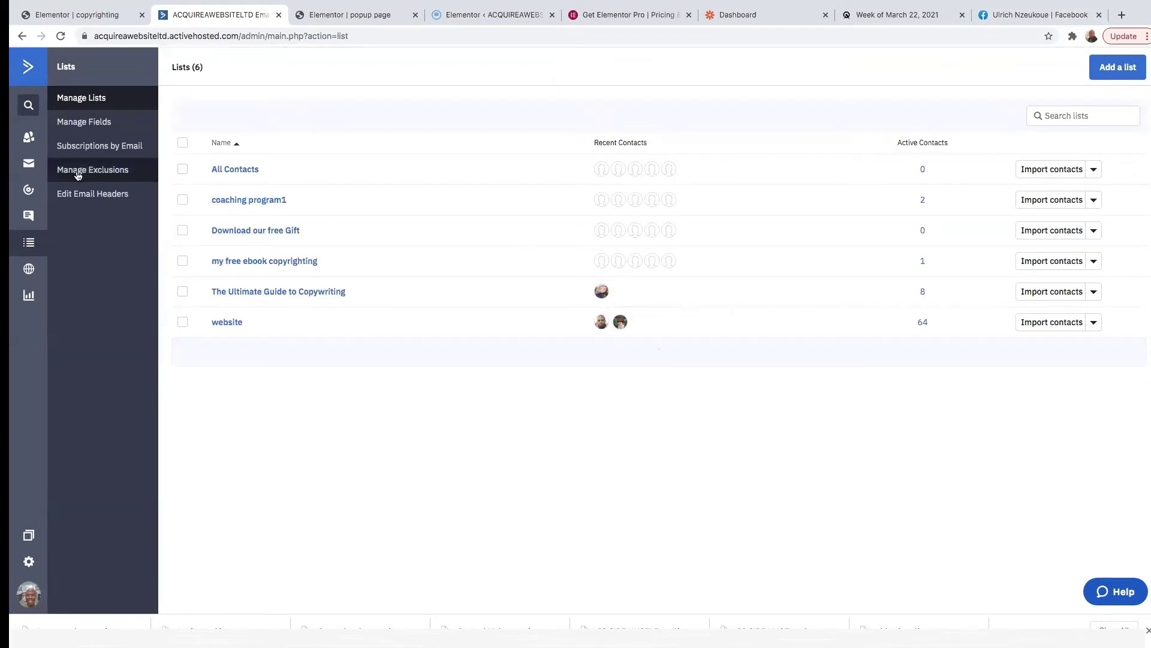
- Go to the site forms in ActiveCampaign and start a new inline form named "The Free E-Guide"
left_click(29, 272)
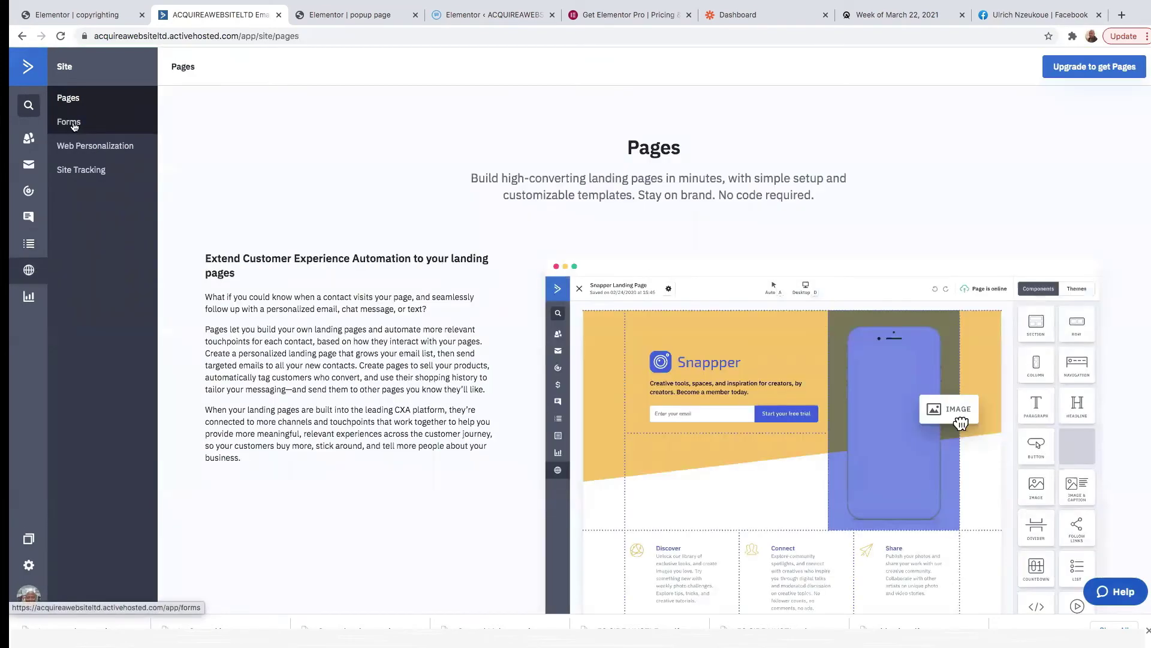
left_click(70, 124)
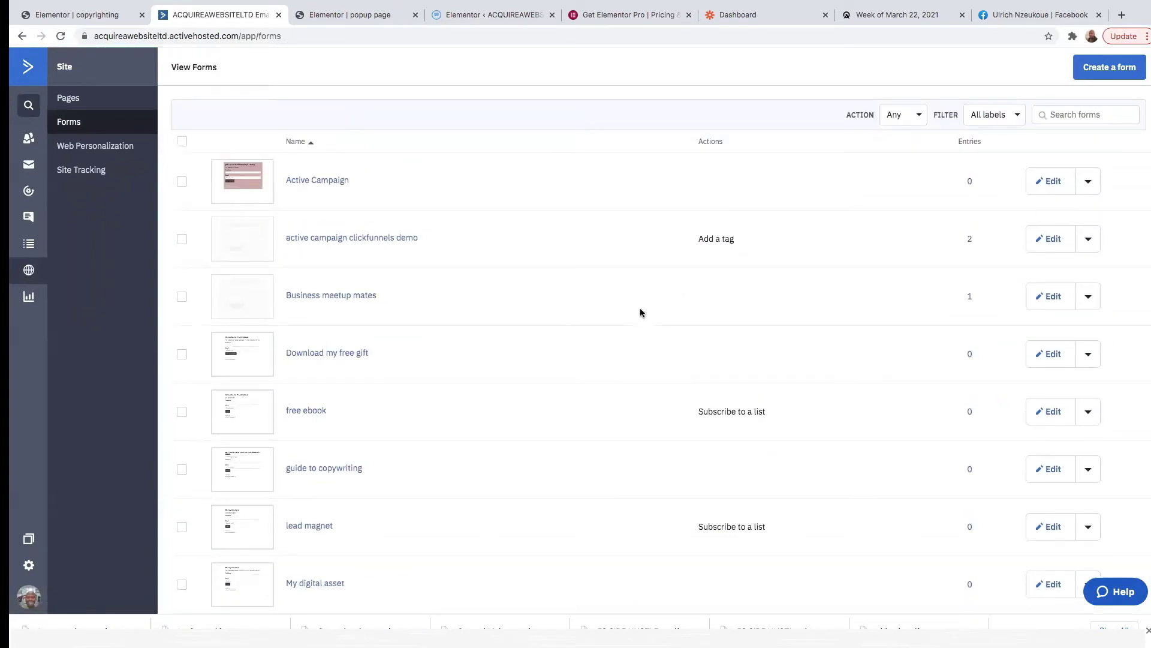
scroll(640, 311, "down", 1)
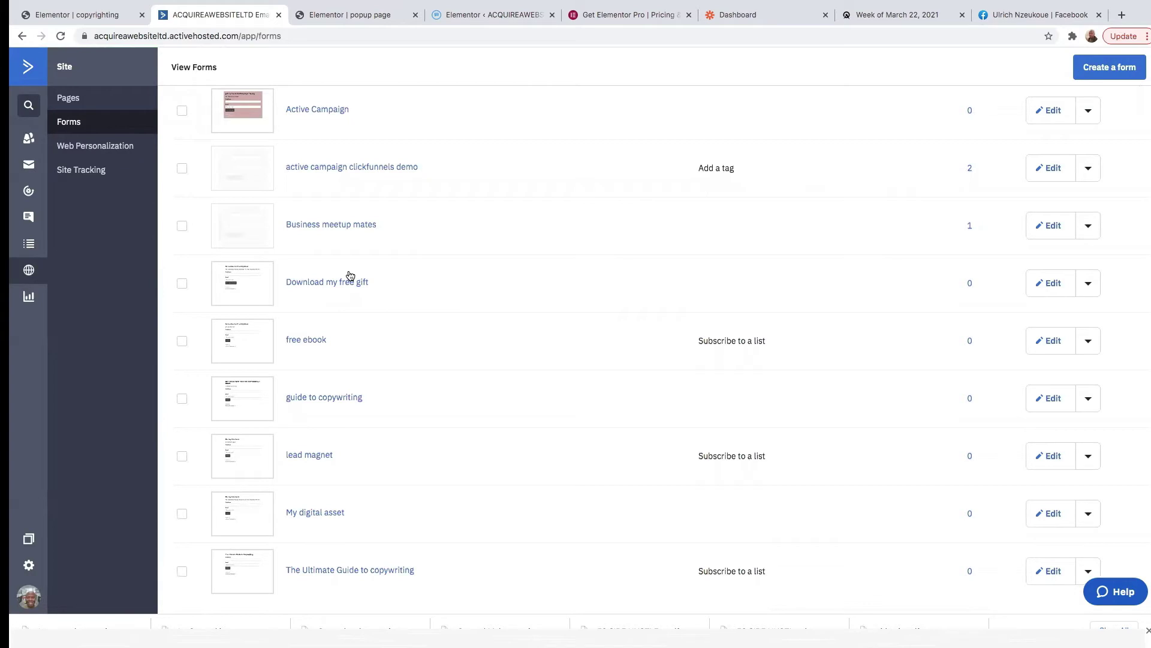
scroll(266, 138, "up", 1)
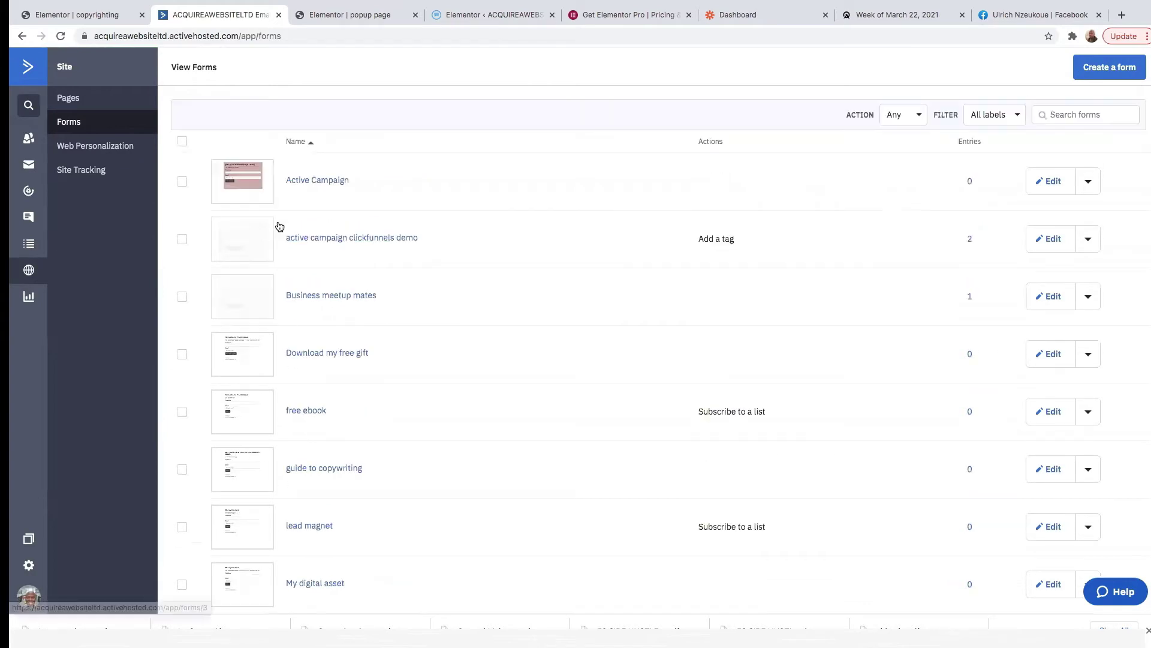
left_click(1108, 72)
left_click(418, 162)
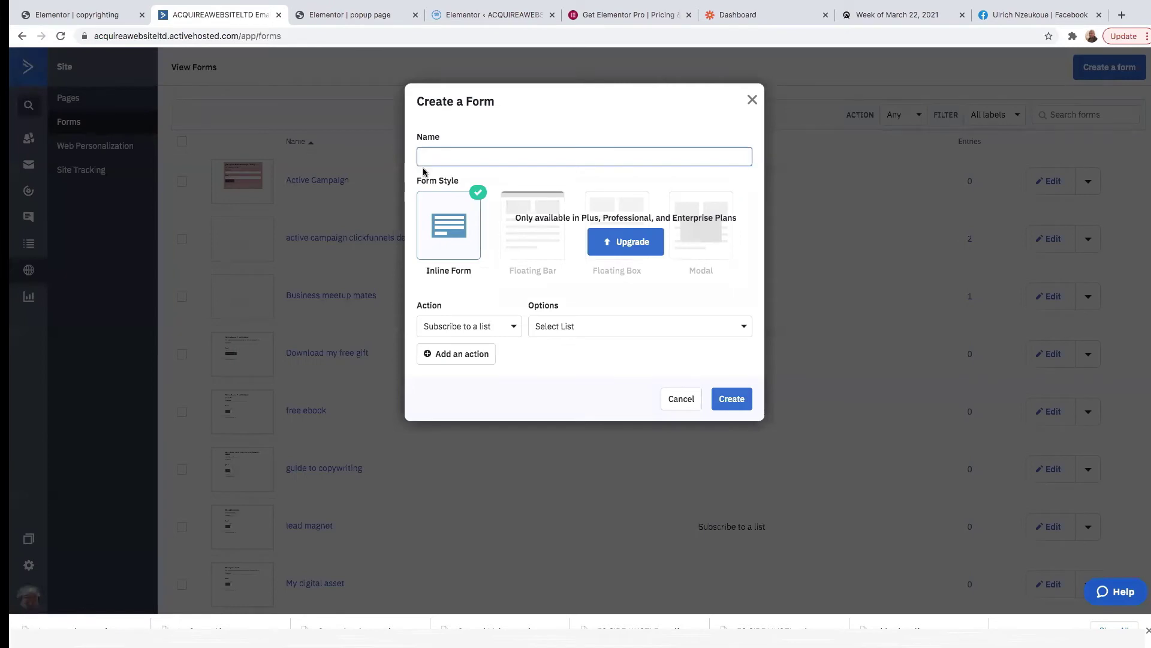
type("The Free E-Guide")
- Set the form's action to subscribe contacts to the "Download our free Gift" list and create the form
left_click(723, 331)
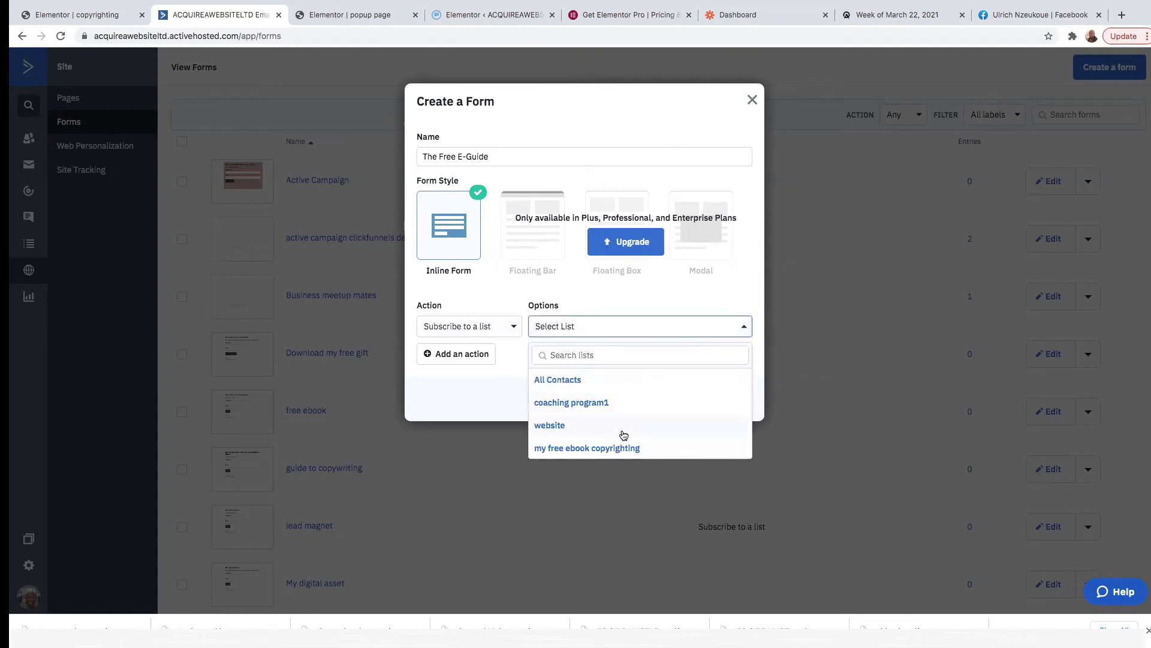
scroll(622, 425, "down", 2)
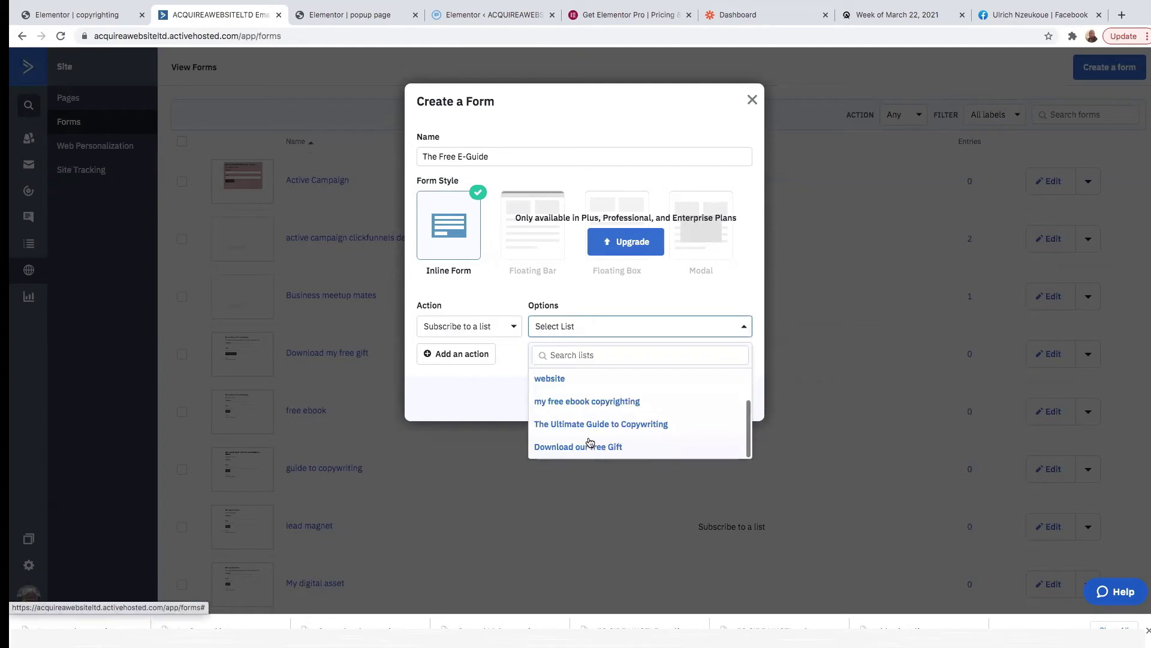
scroll(592, 433, "up", 2)
scroll(594, 435, "down", 2)
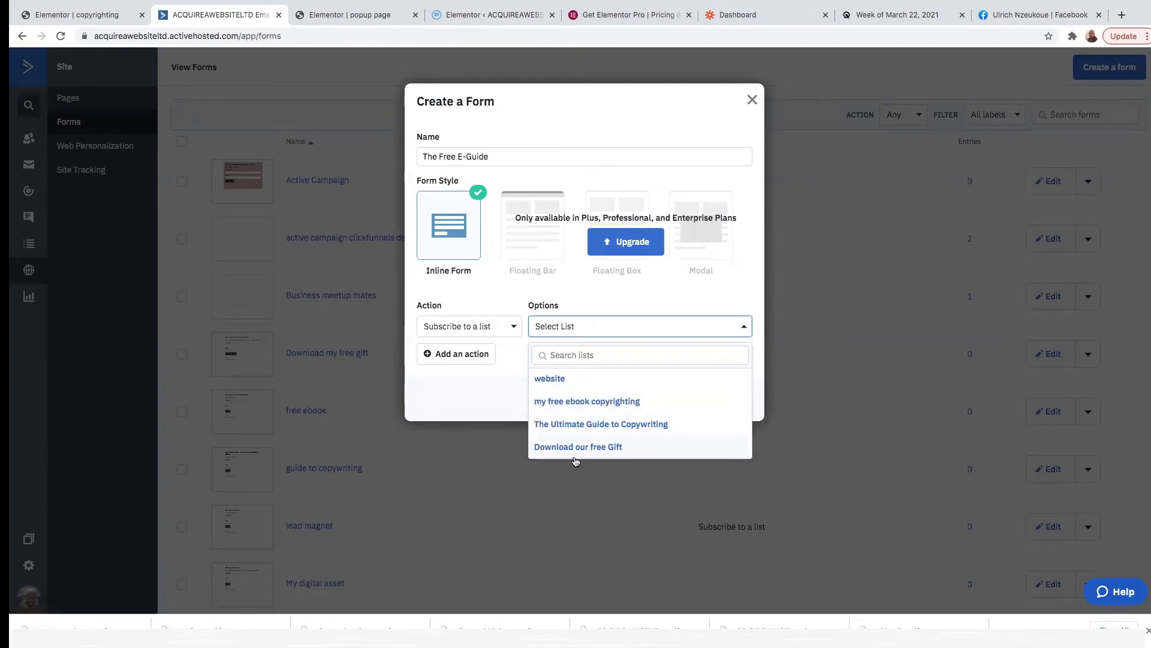
left_click(583, 449)
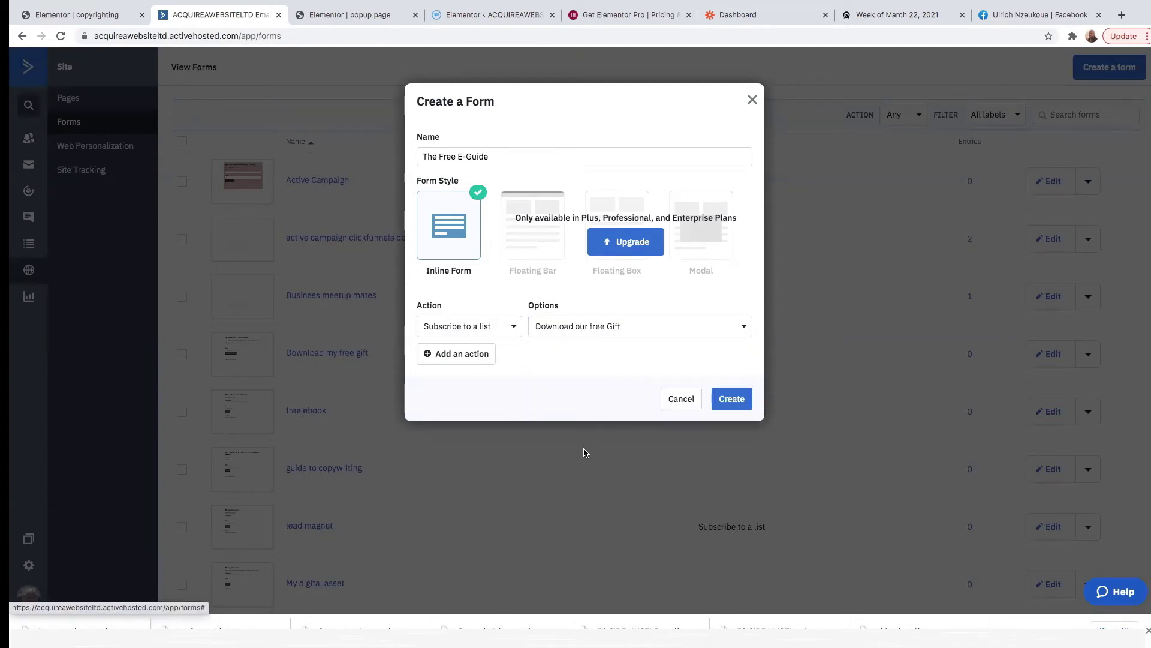
left_click(734, 399)
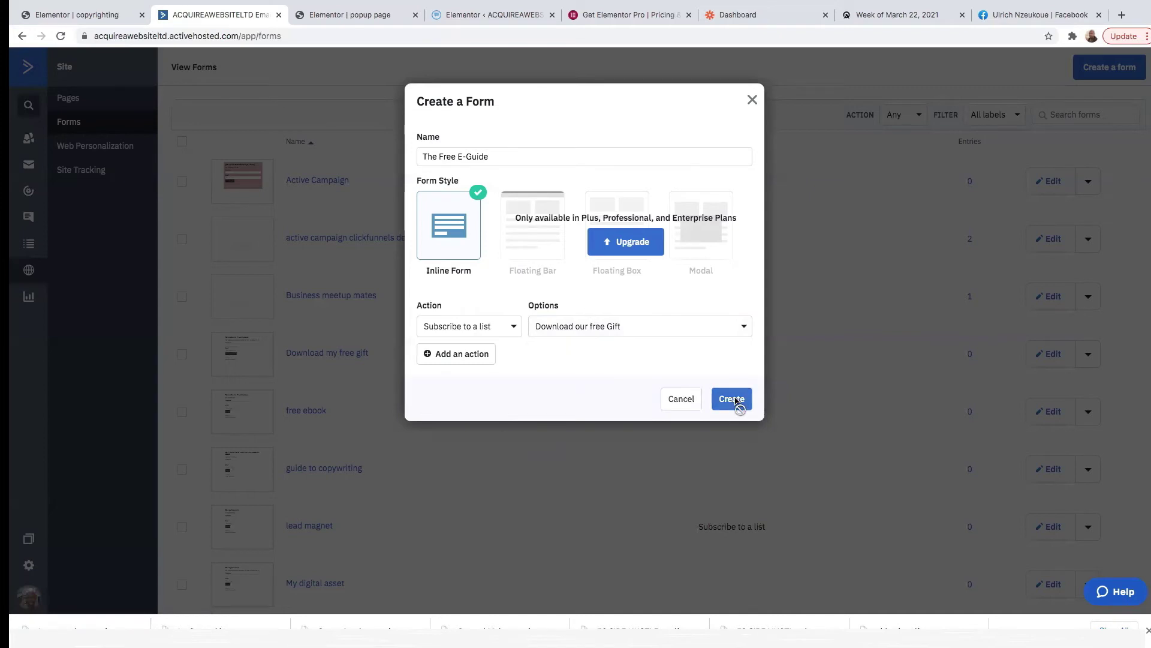
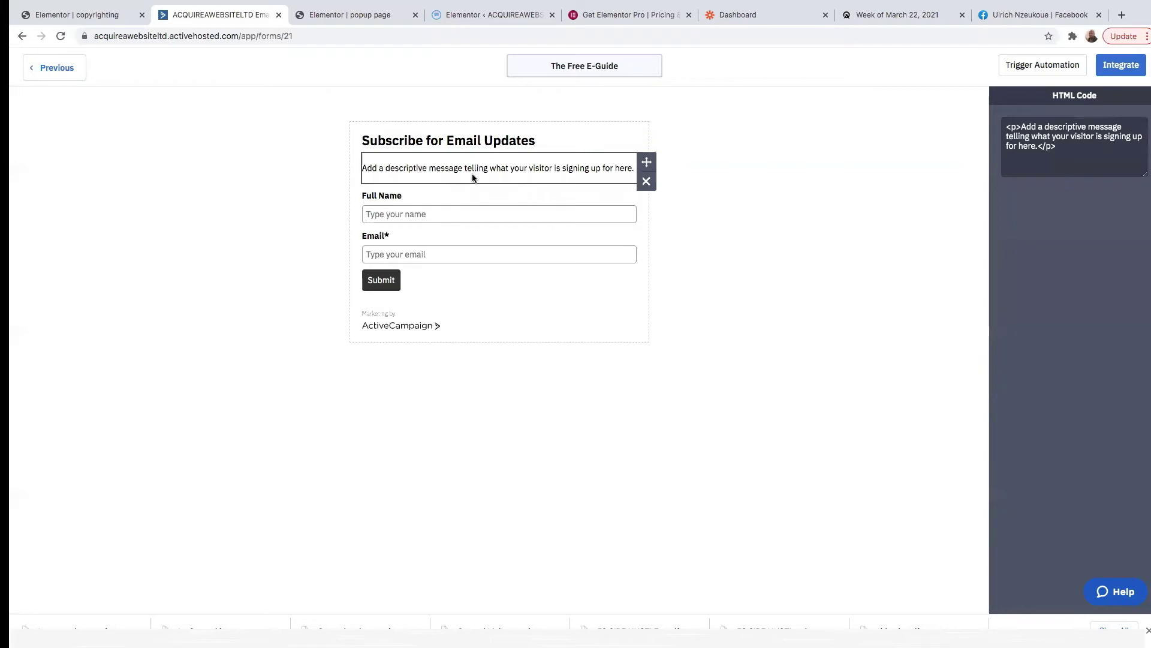
left_click(483, 163)
key("BackSpace")
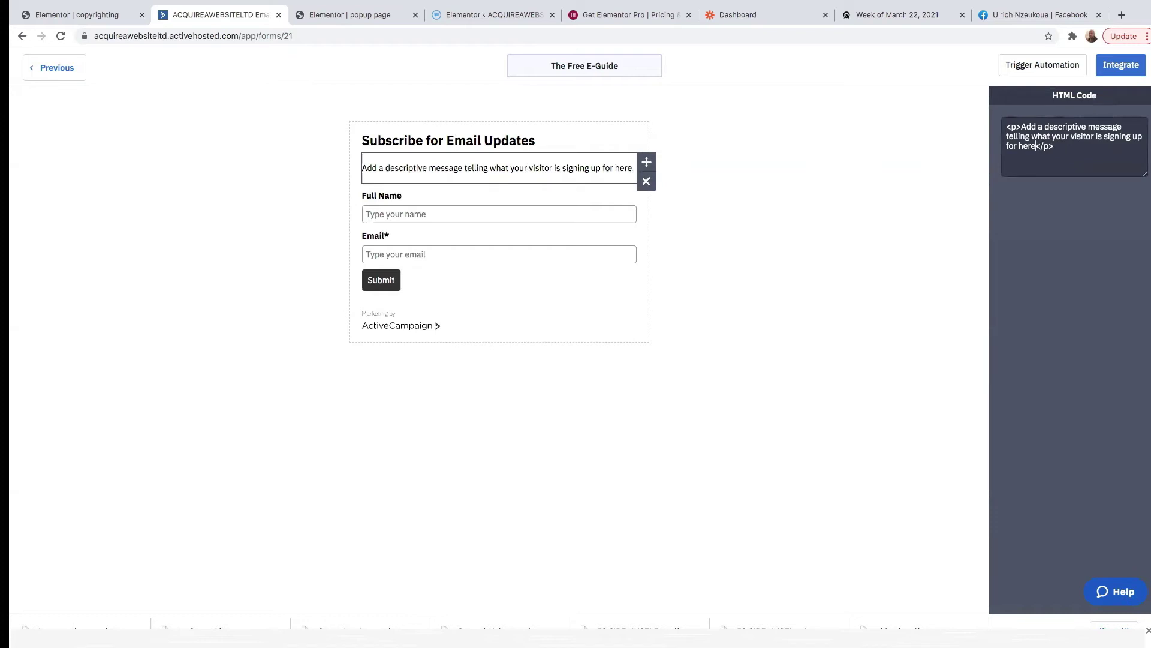
type(".")
key("shift+Left")
key("shift+Left")
key("shift+Left")
key("shift+Left")
mouse_move(1021, 127)
left_mouse_down()
mouse_move(1001, 126)
mouse_move(1056, 127)
mouse_move(1038, 140)
left_mouse_up()
left_click(1044, 136)
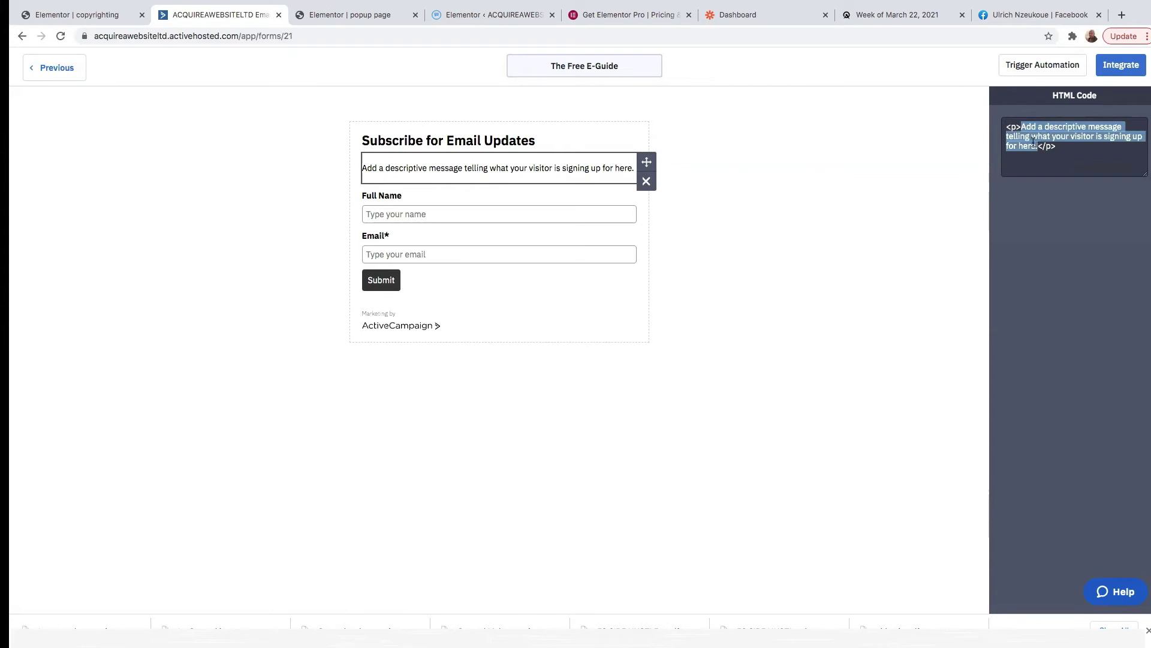
left_click(887, 199)
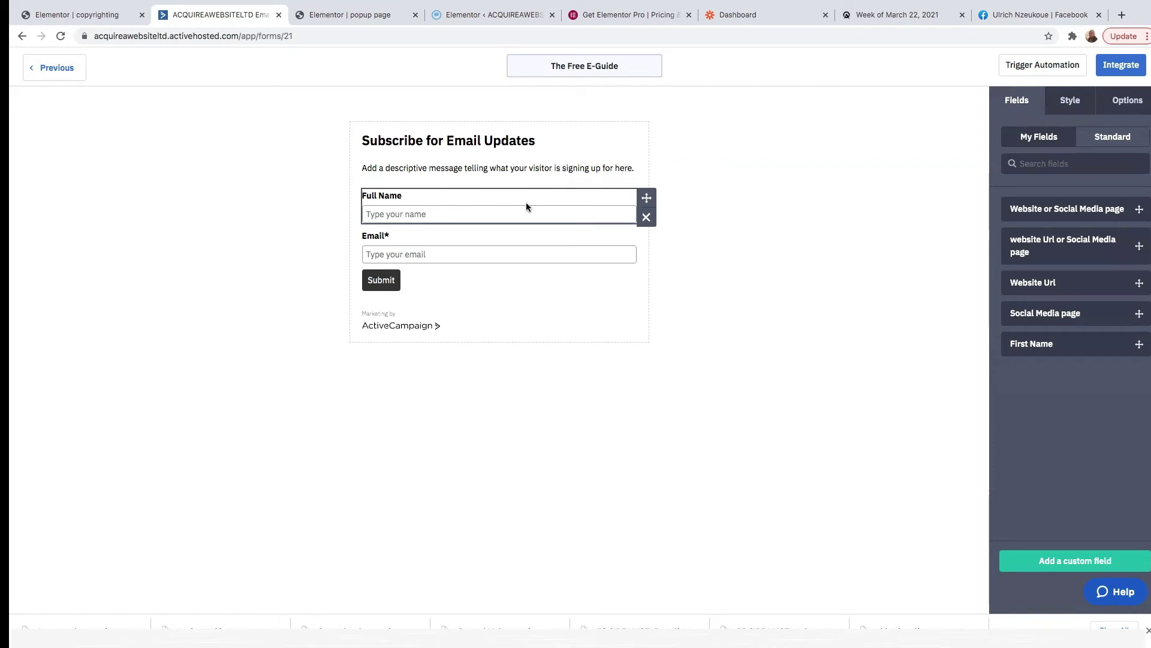
- Remove the Full Name field from the form and place the First Name field above Email instead
left_click(648, 220)
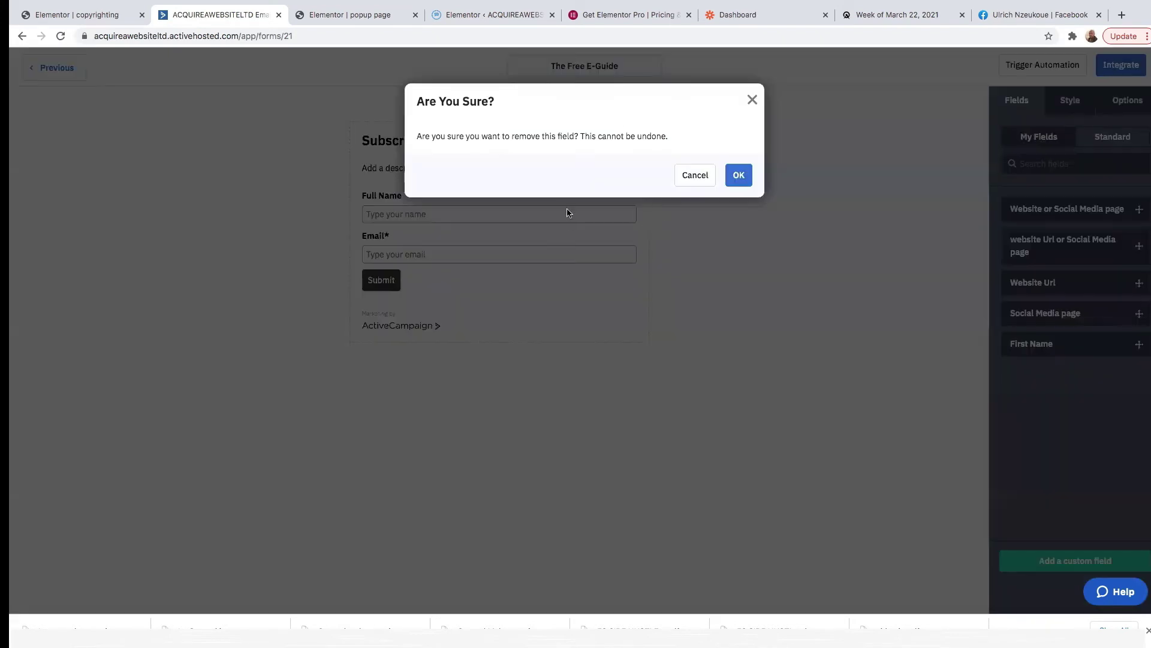
left_click(735, 177)
left_click_drag(1057, 347, 441, 192)
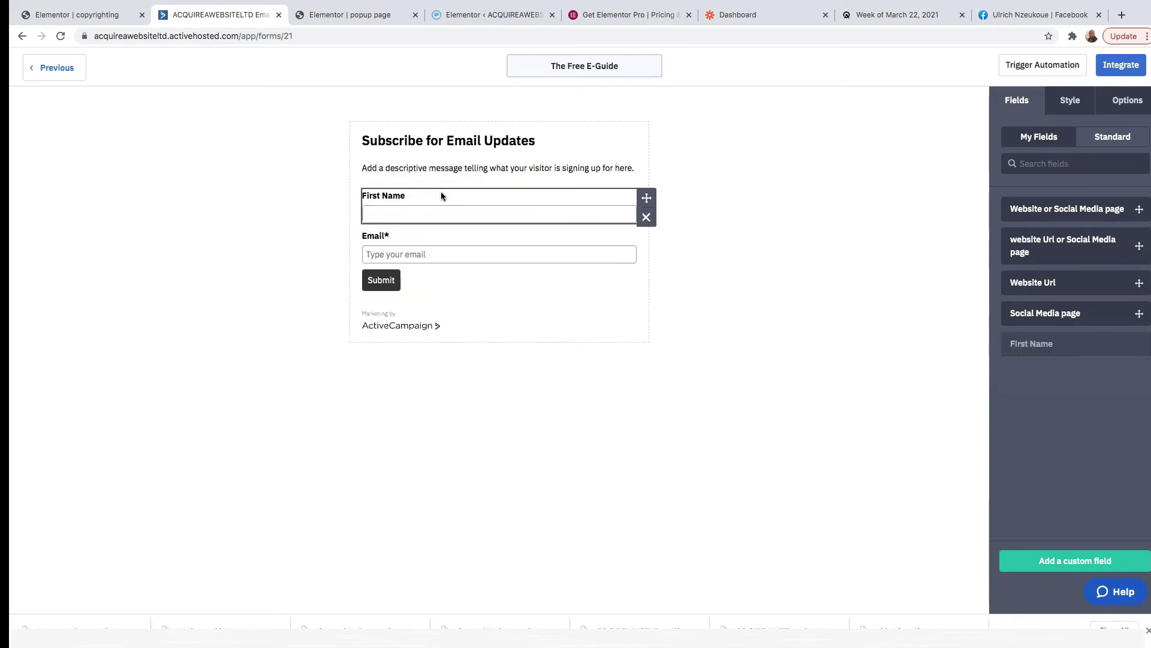
- Label the form's submit button "Download our free E-Guide" and make the First Name field required
left_click(382, 282)
left_click(476, 206)
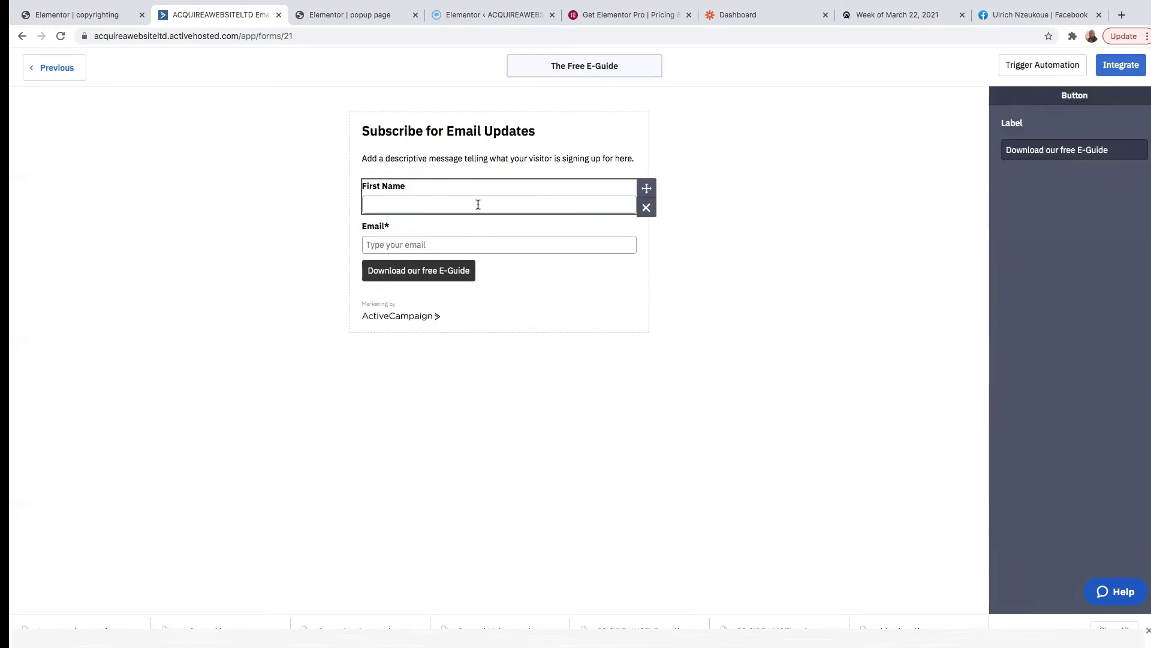
left_click(475, 242)
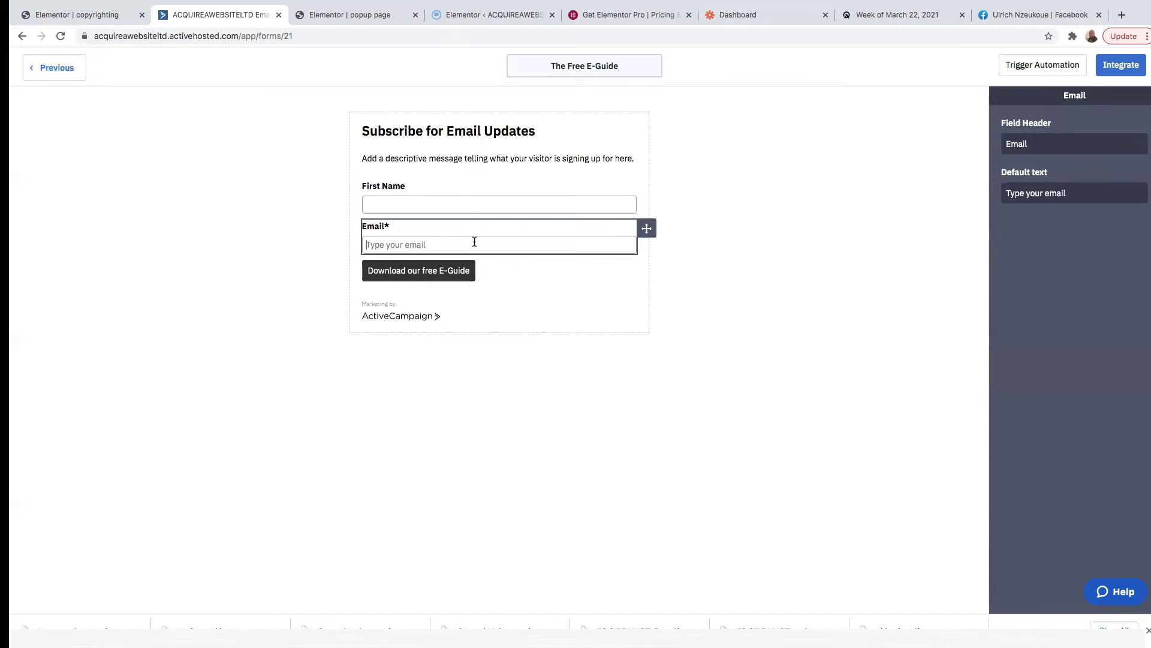
left_click(495, 205)
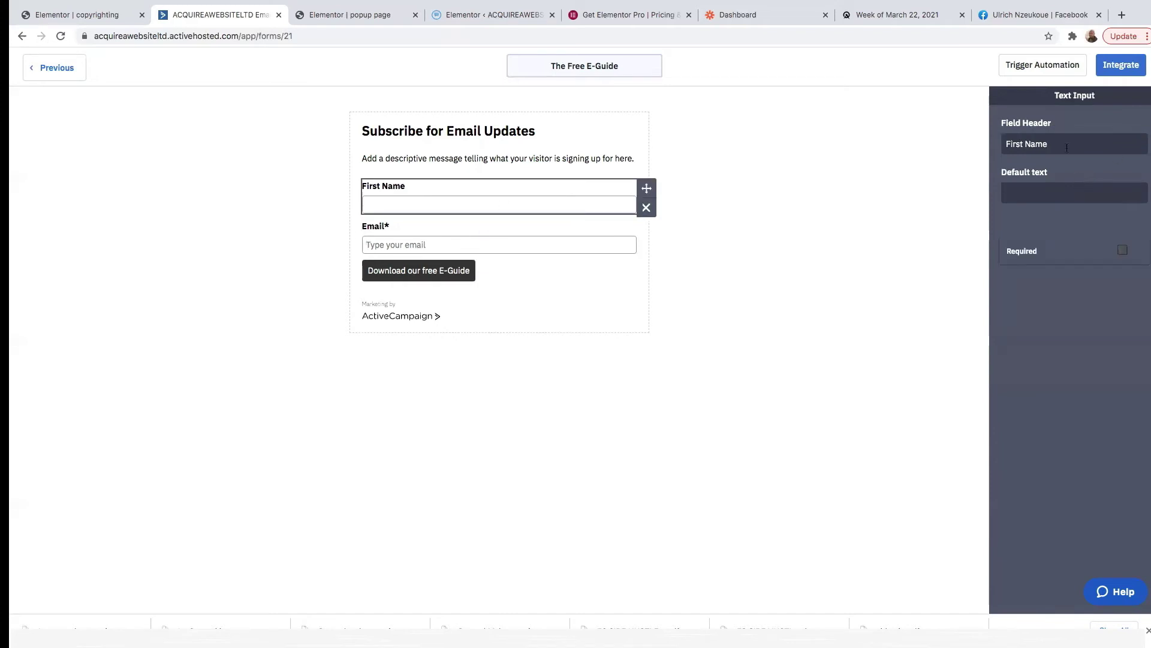
left_click(1123, 251)
left_click(424, 300)
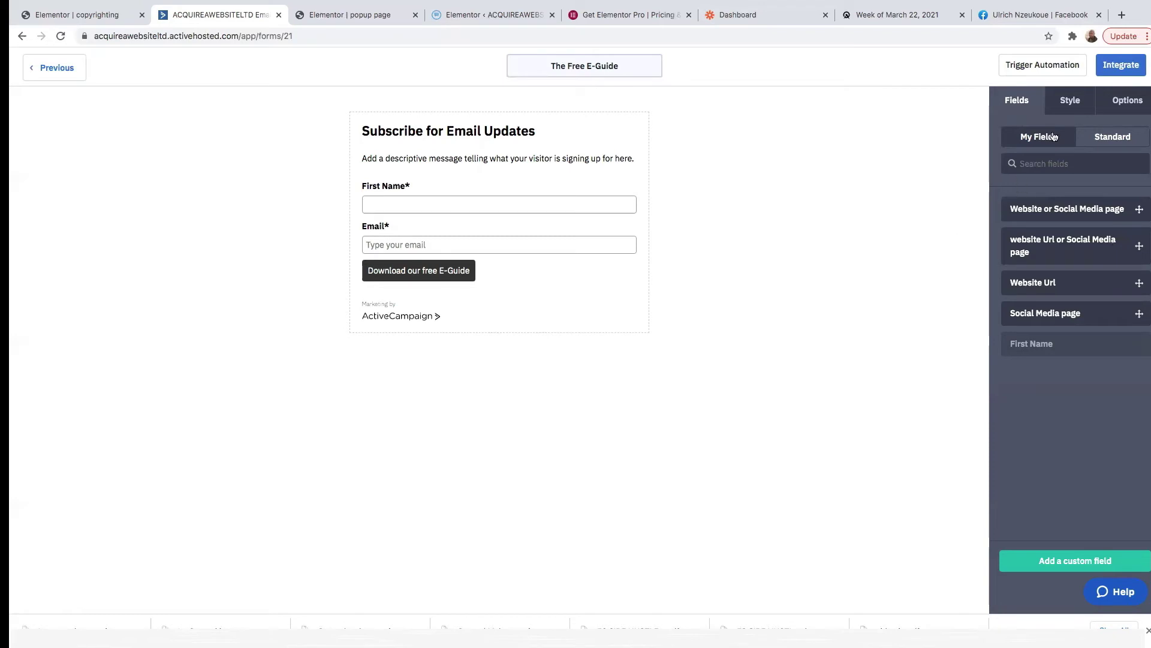
- Compare the ActiveCampaign form with the popup form in Elementor
left_click(1071, 107)
left_click(1015, 103)
left_click(363, 15)
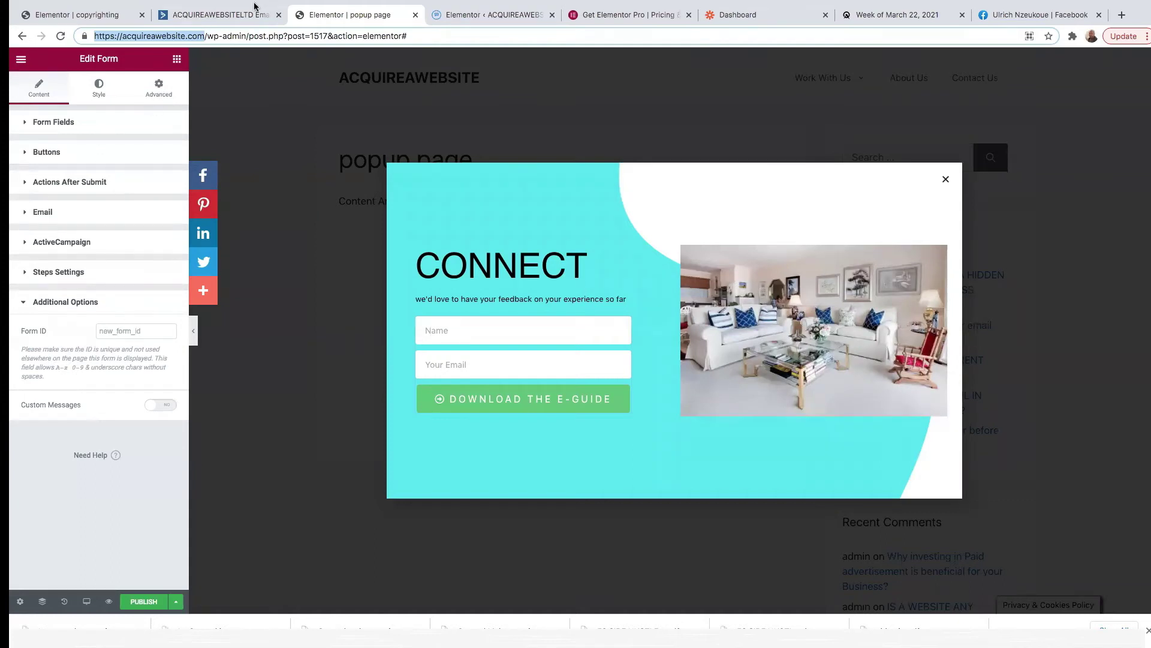
left_click(222, 16)
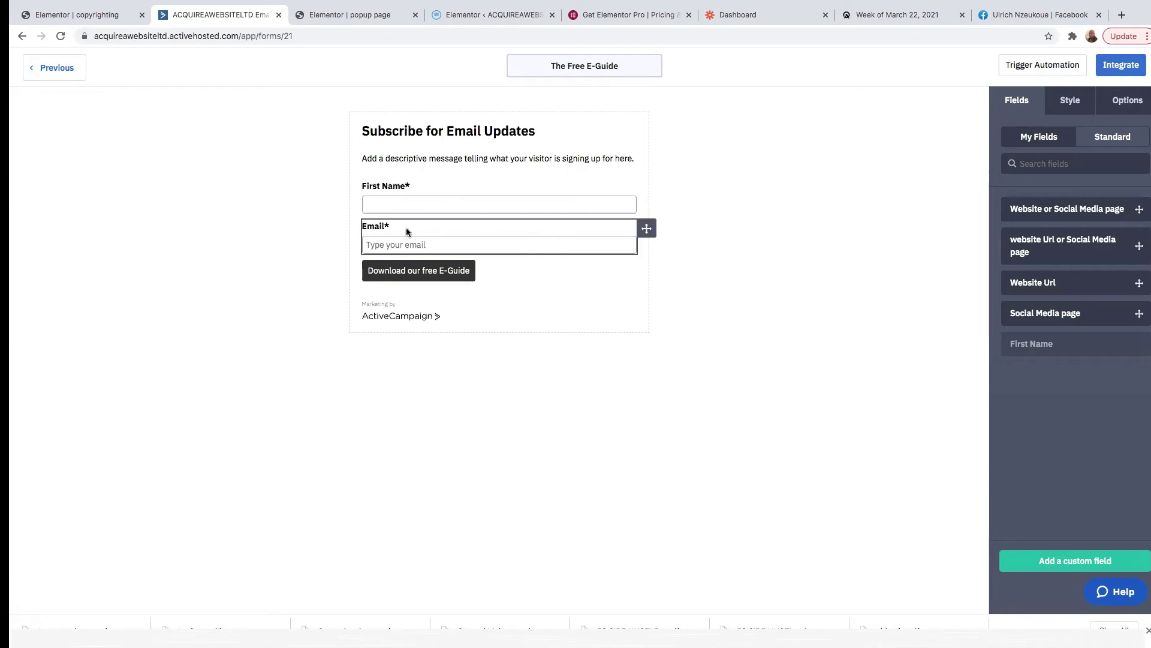
left_click(359, 16)
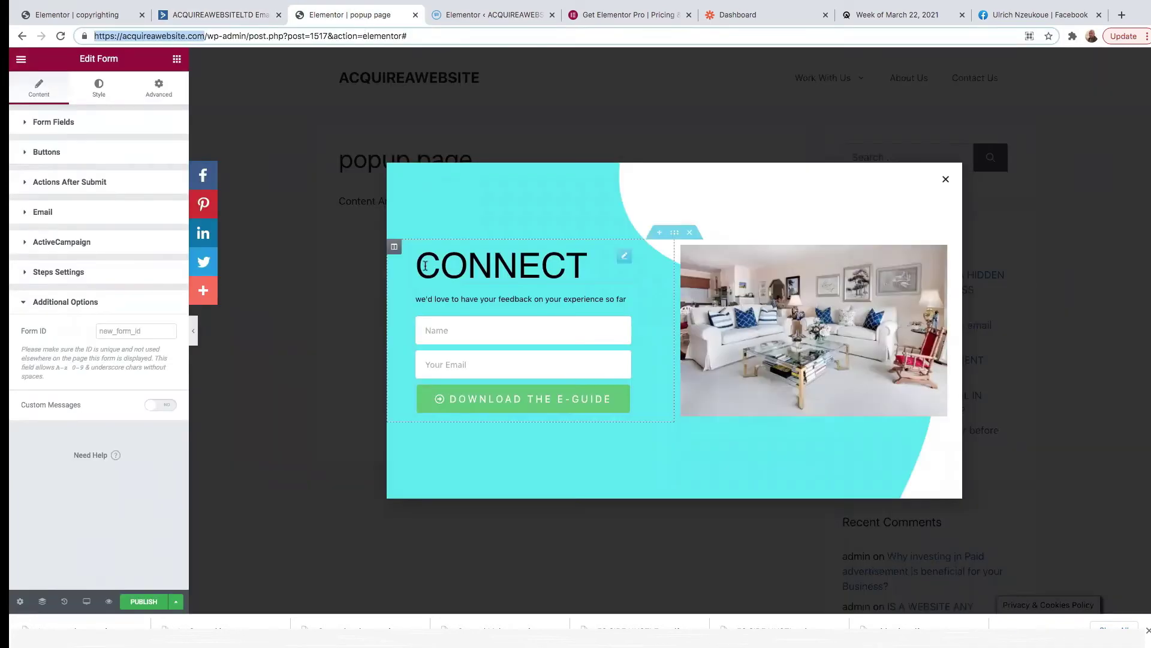
left_click(217, 15)
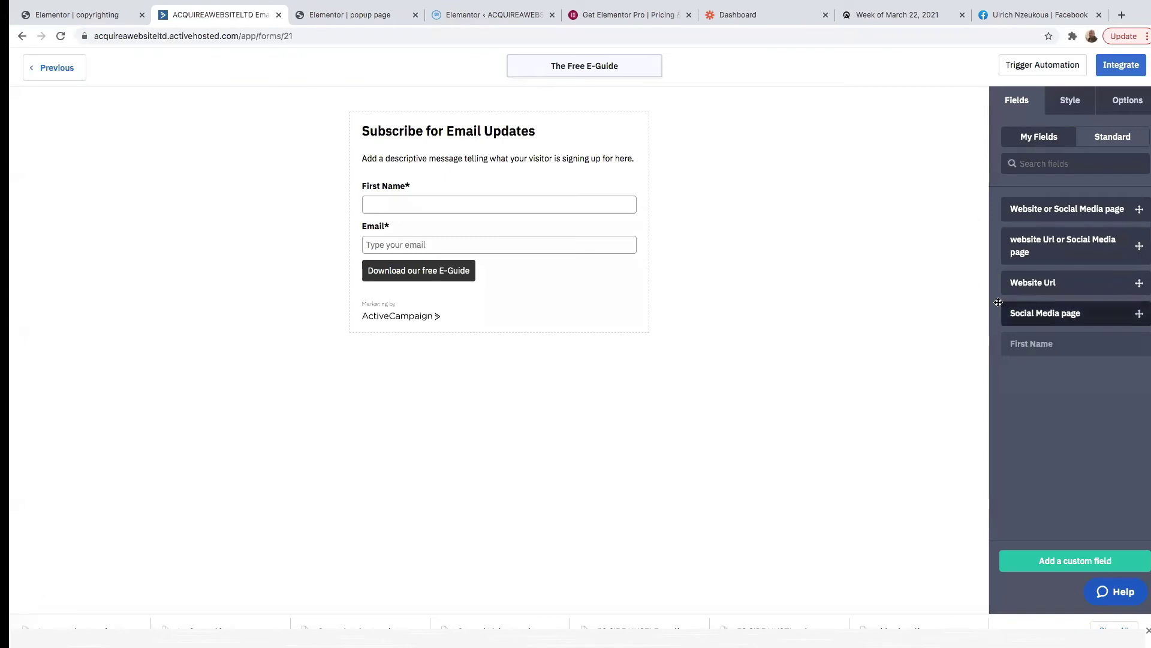
- Turn off opt-in confirmation for the form's "Download our free Gift" list action and save the change
left_click(1062, 114)
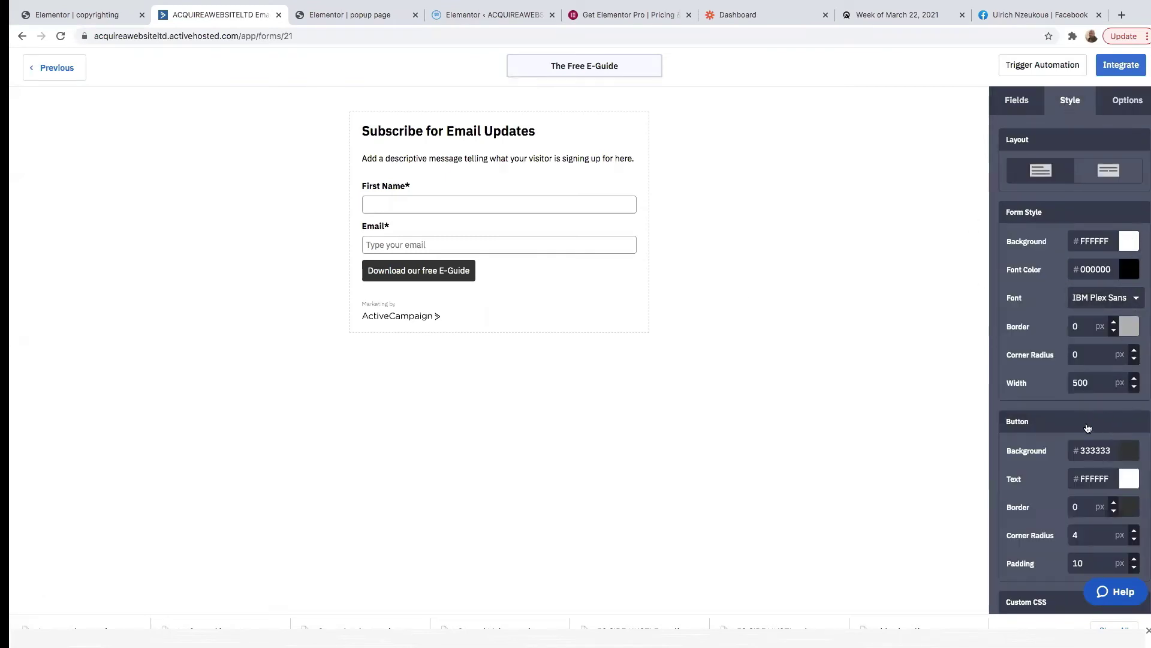
left_click(1129, 107)
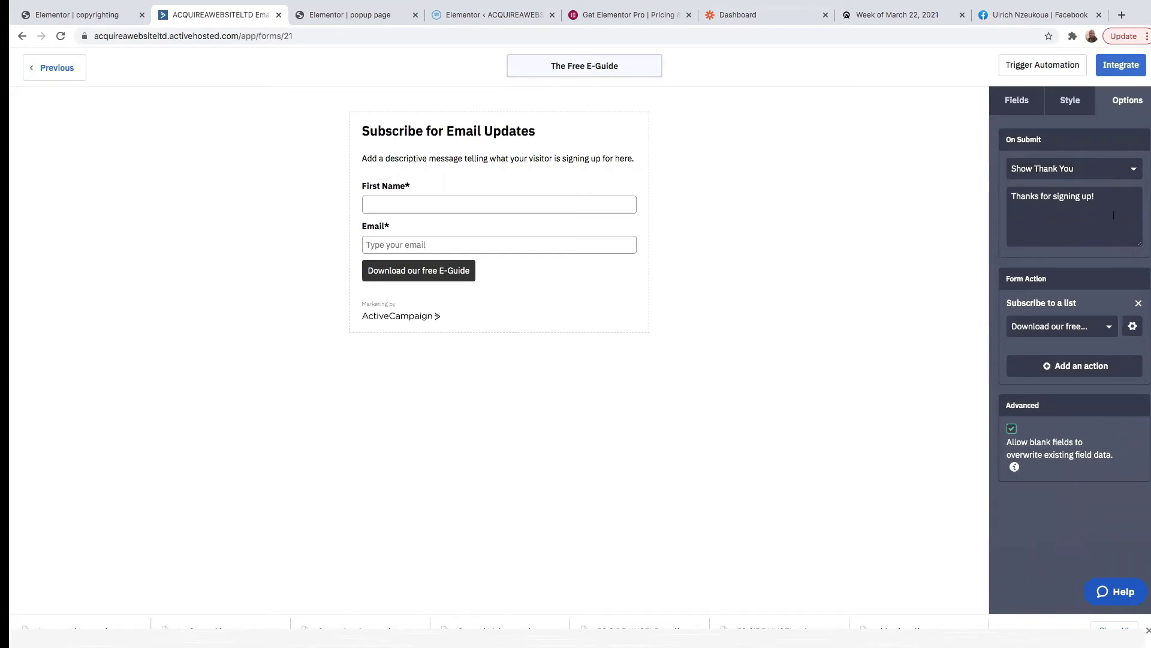
left_click_drag(1103, 199, 1000, 202)
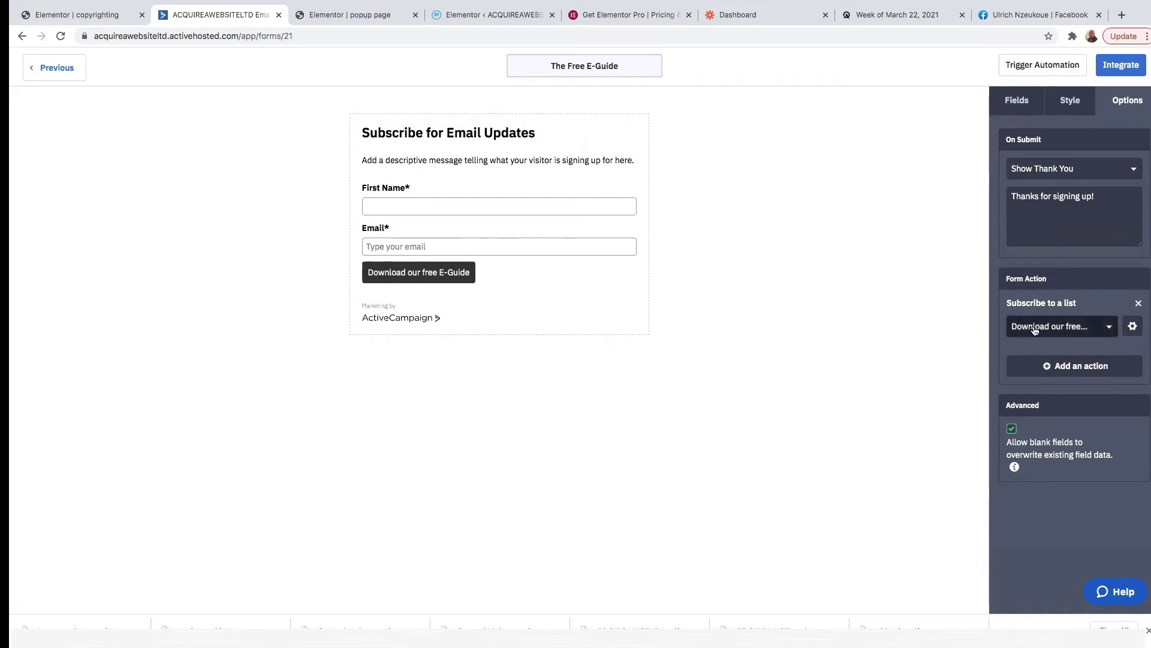
left_click(1133, 327)
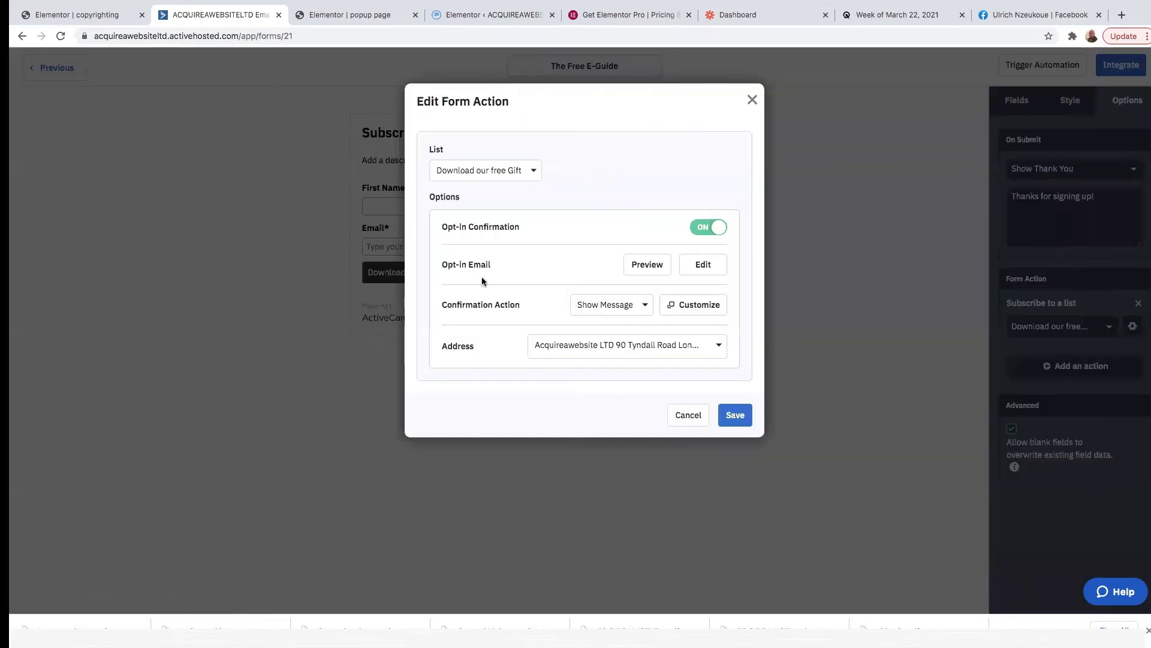
left_click(702, 234)
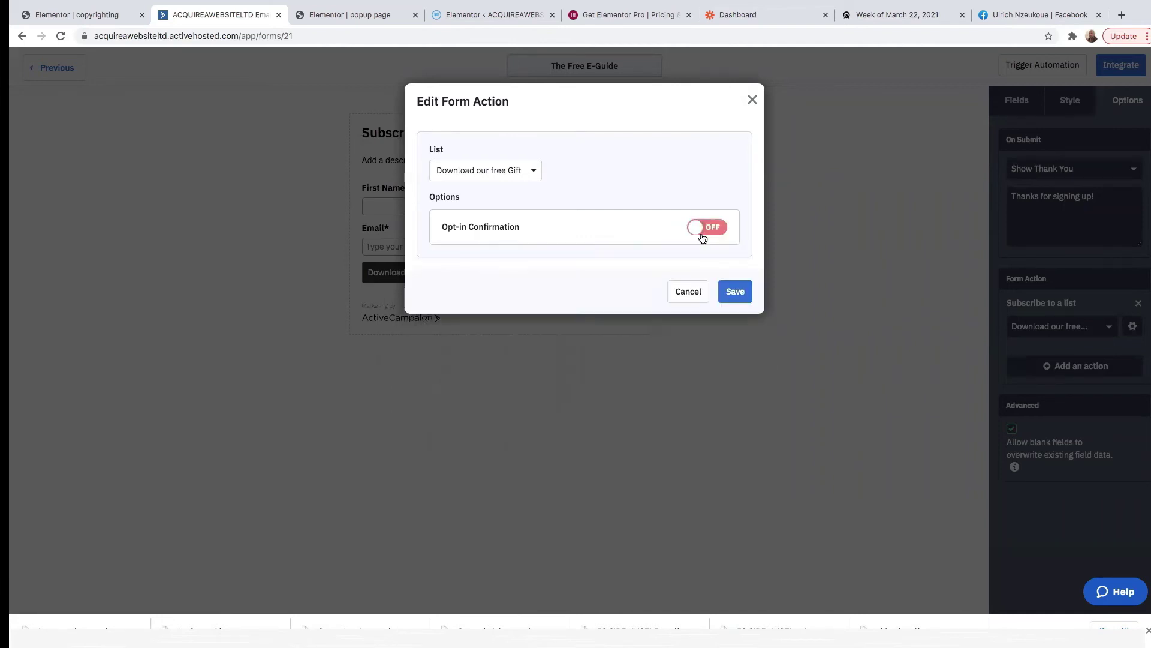
left_click(737, 294)
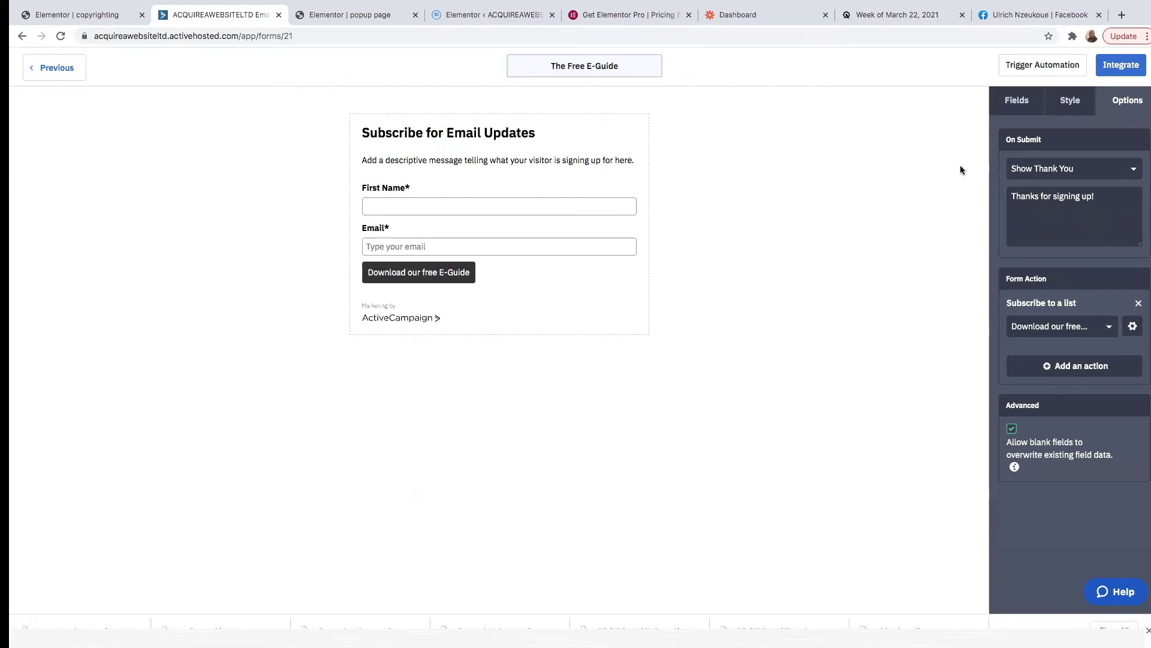
- Continue to the form's integration stage, save and exit, and locate "The Free E-Guide" in the forms list
left_click(1121, 66)
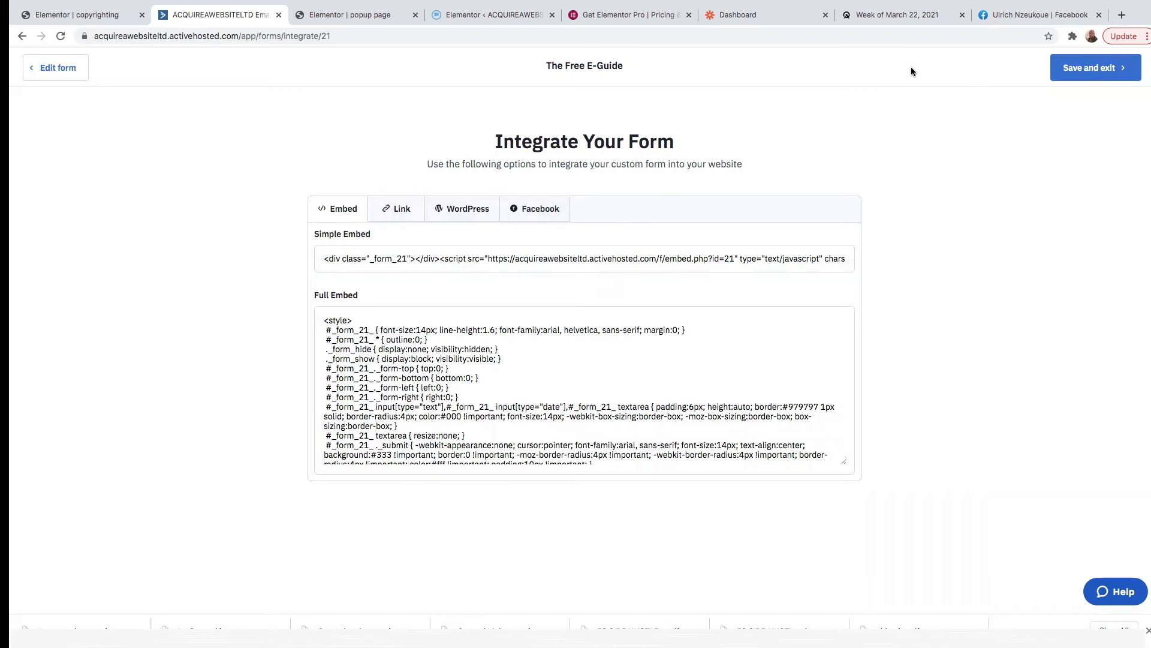
left_click(1096, 68)
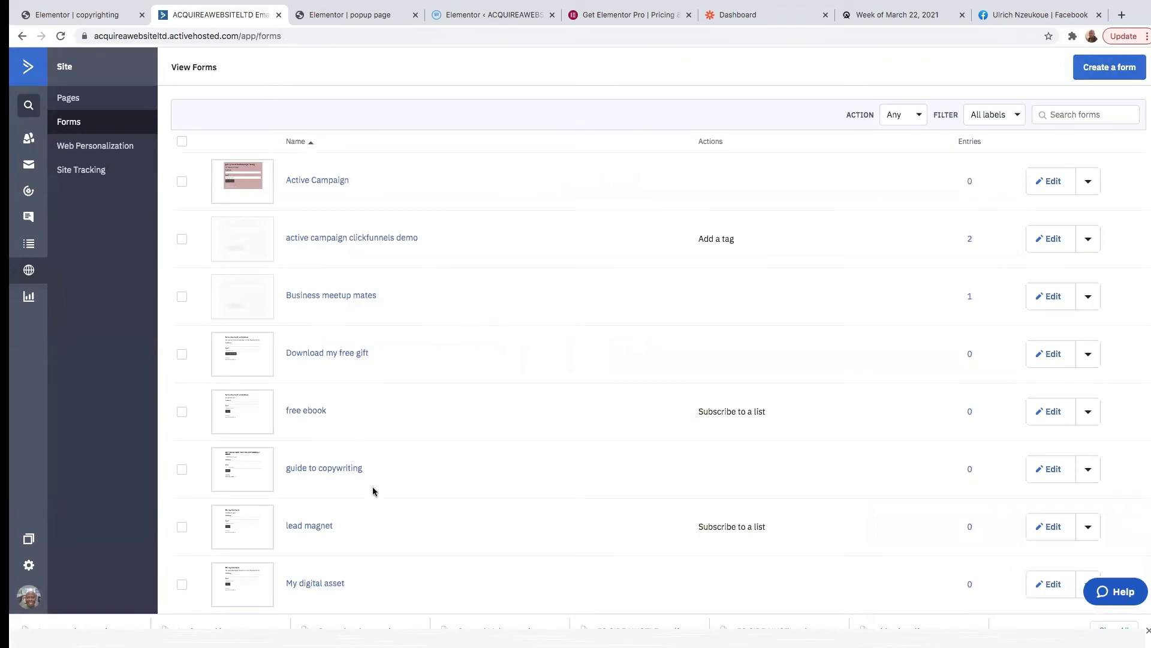
scroll(349, 494, "down", 2)
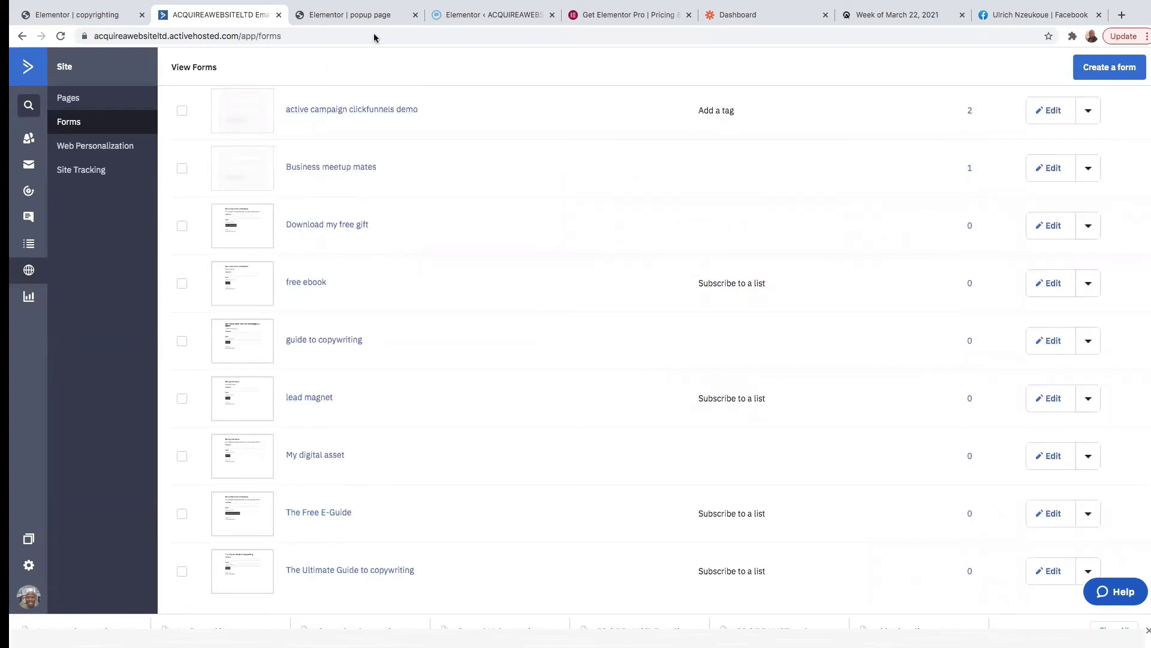
- Switch to the Elementor popup page and review the form's after-submit actions, ActiveCampaign, email and button settings
left_click(351, 15)
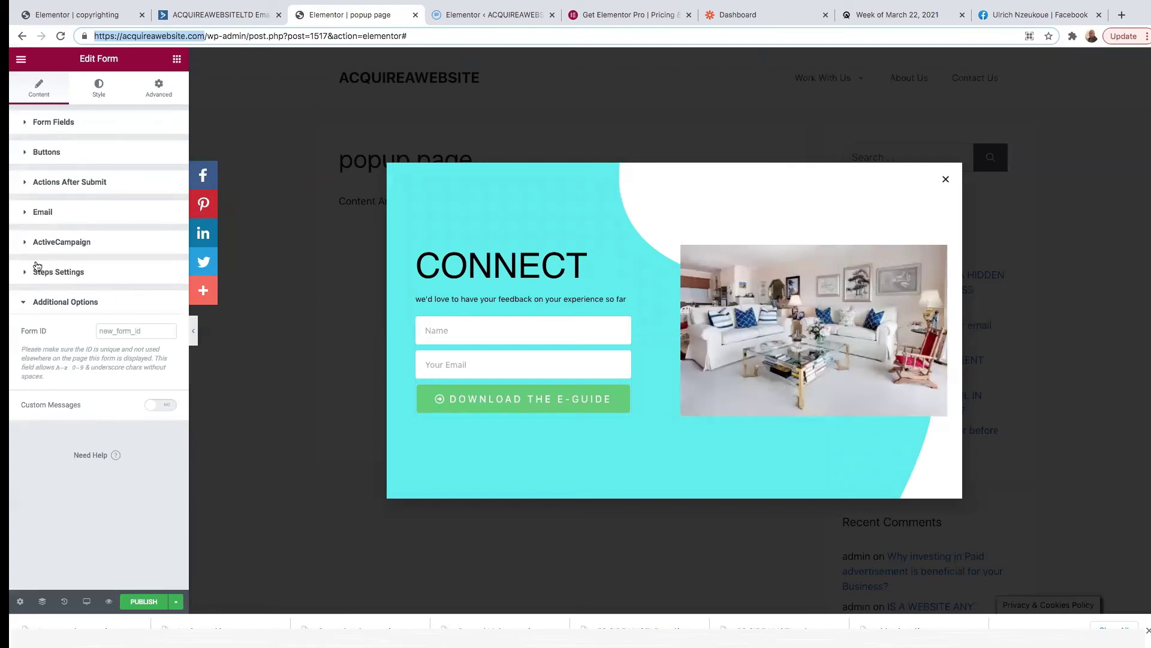
left_click(59, 183)
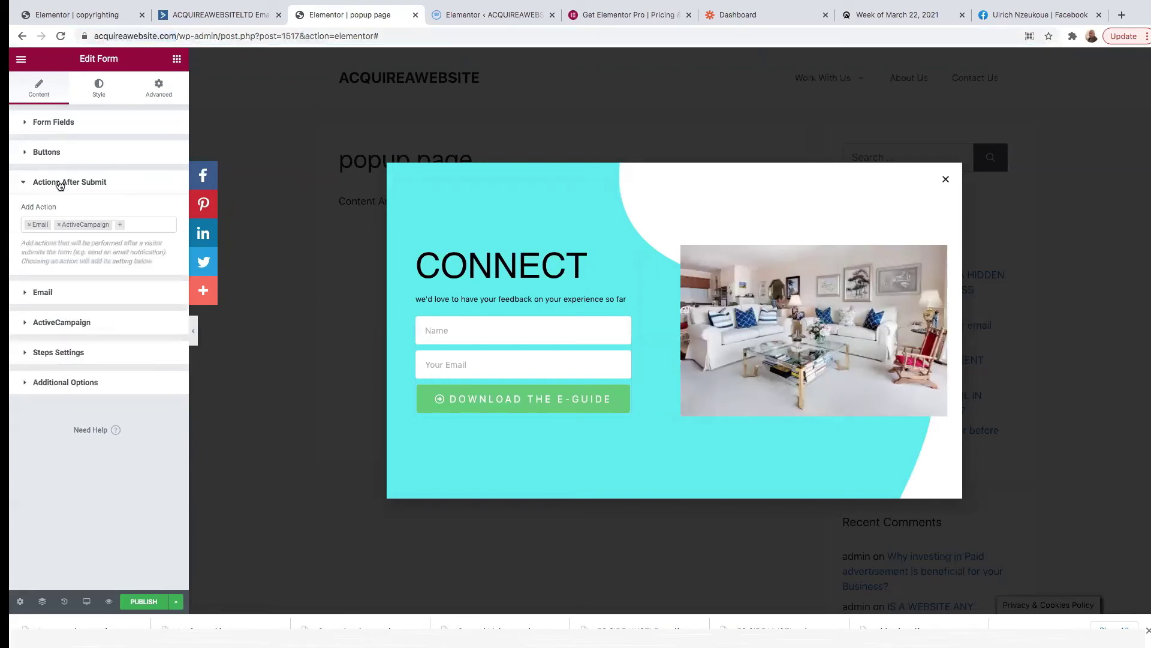
left_click(51, 331)
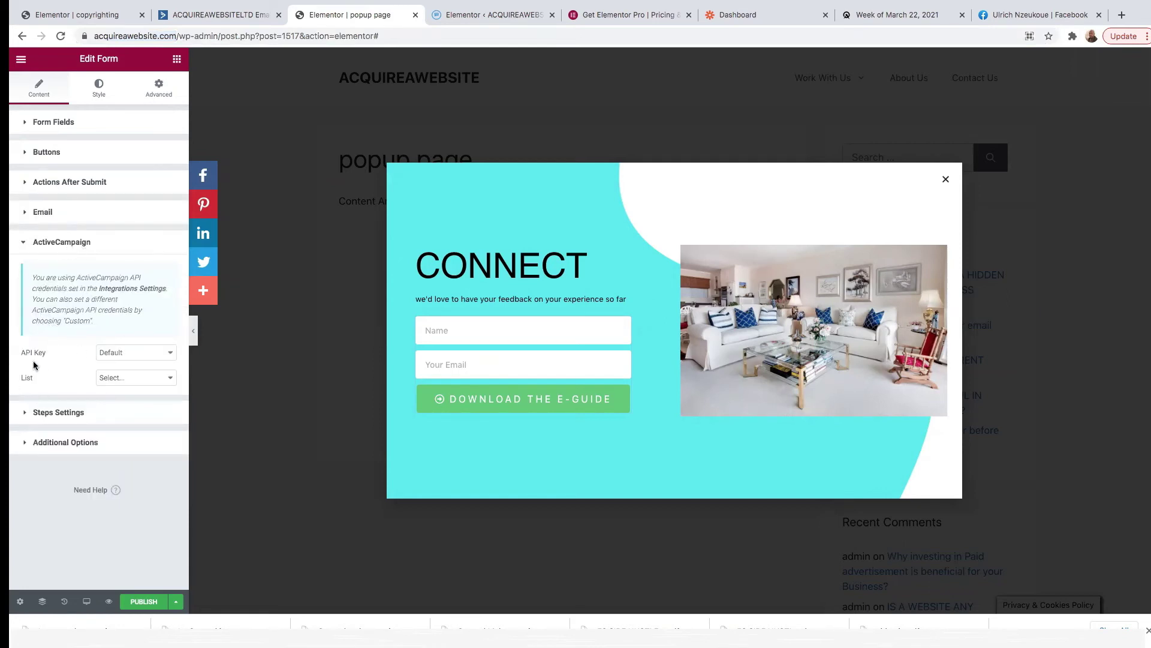
left_click(55, 210)
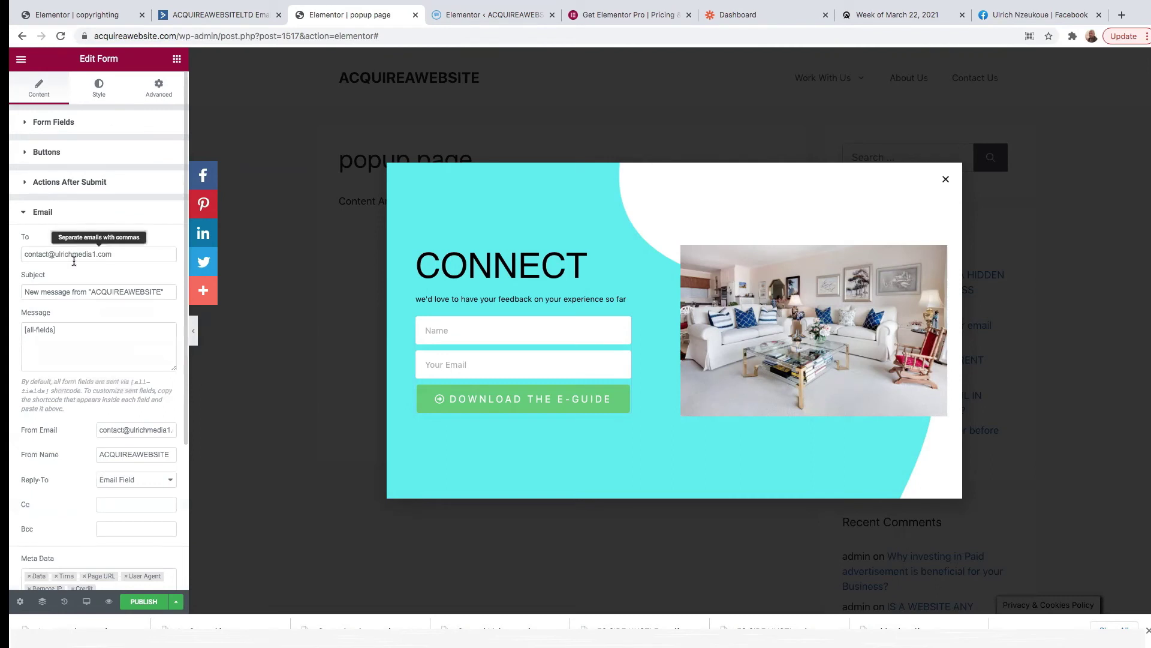
left_click(51, 183)
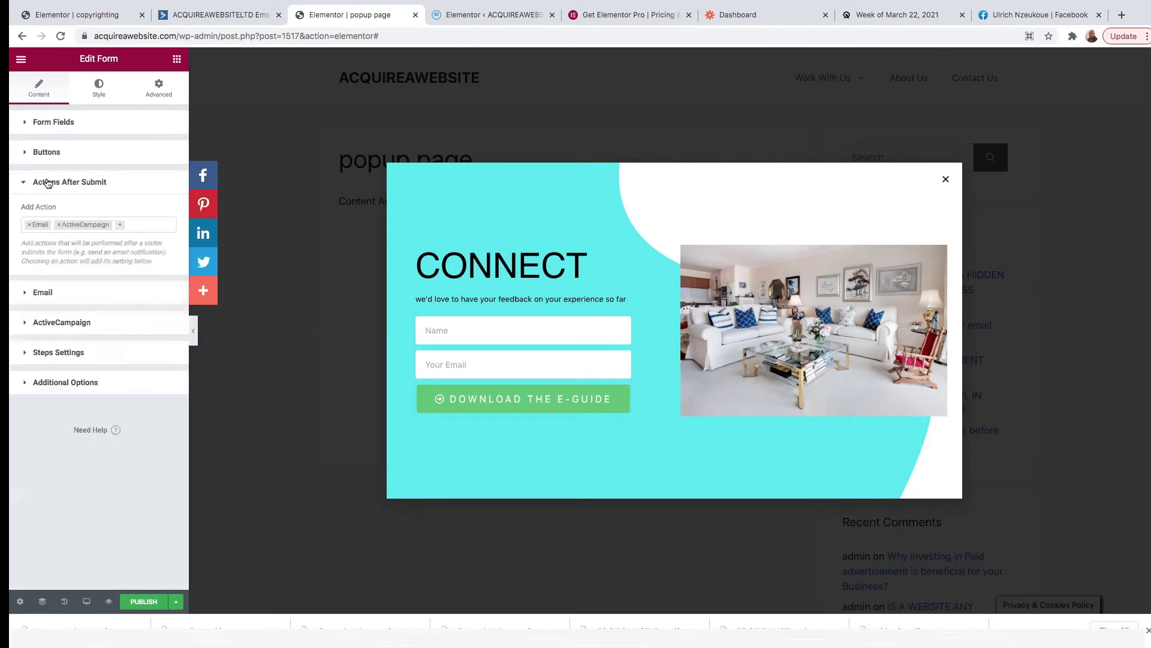
left_click(67, 152)
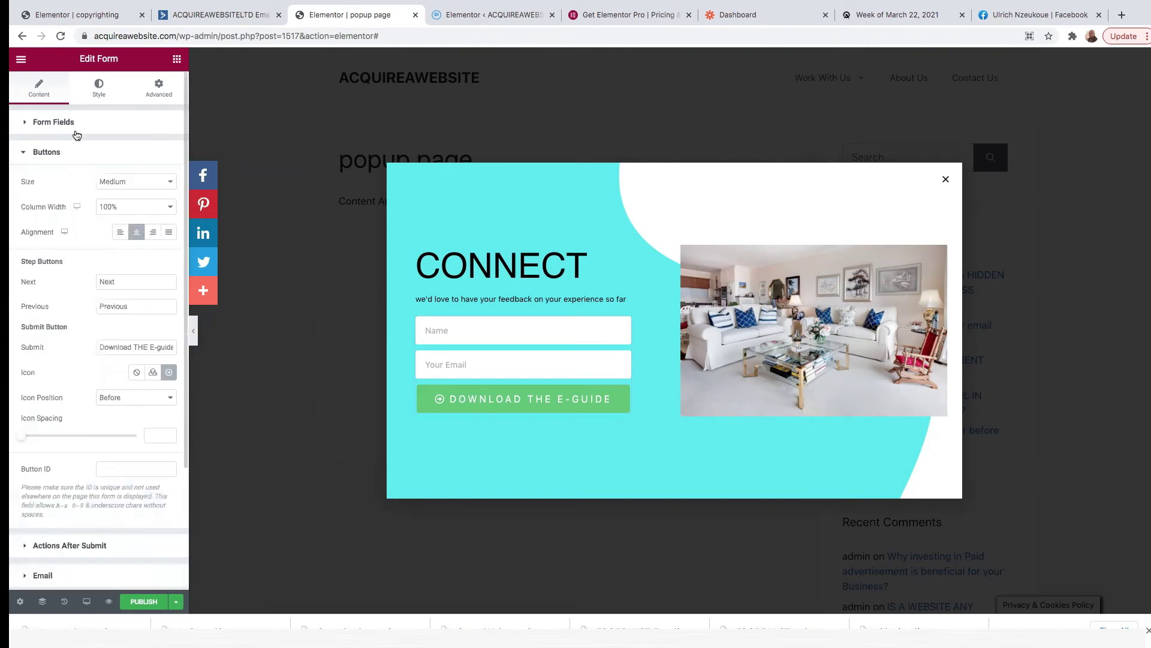
left_click(28, 153)
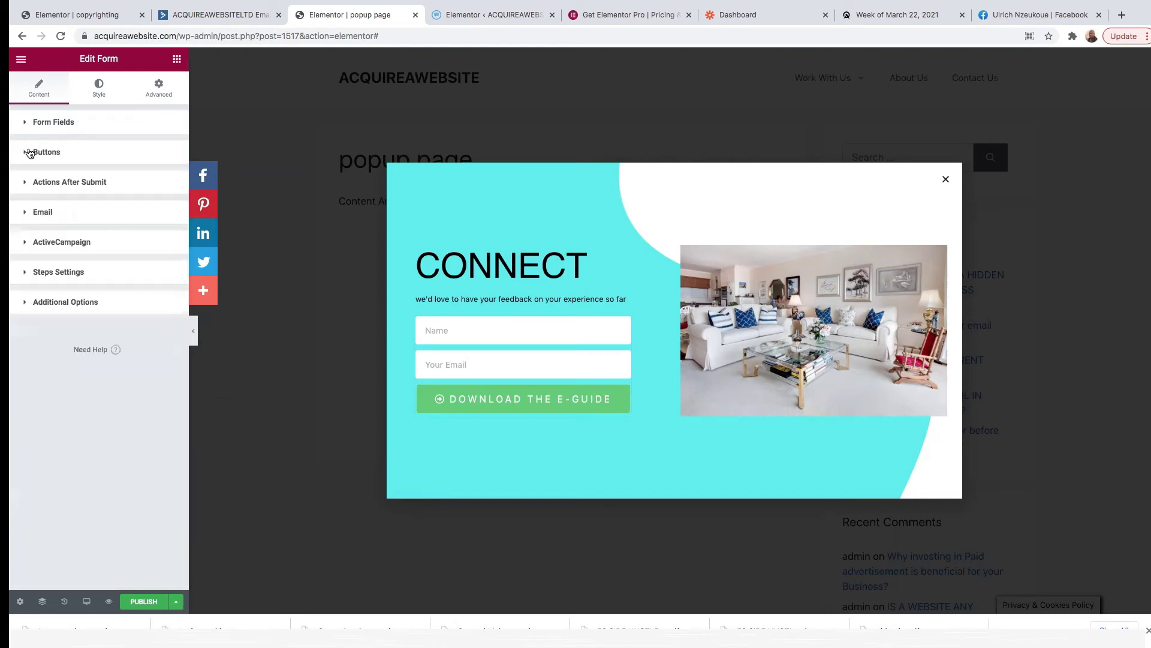
- Add a Redirect action after submission of the popup form and open its destination link setting
left_click(84, 183)
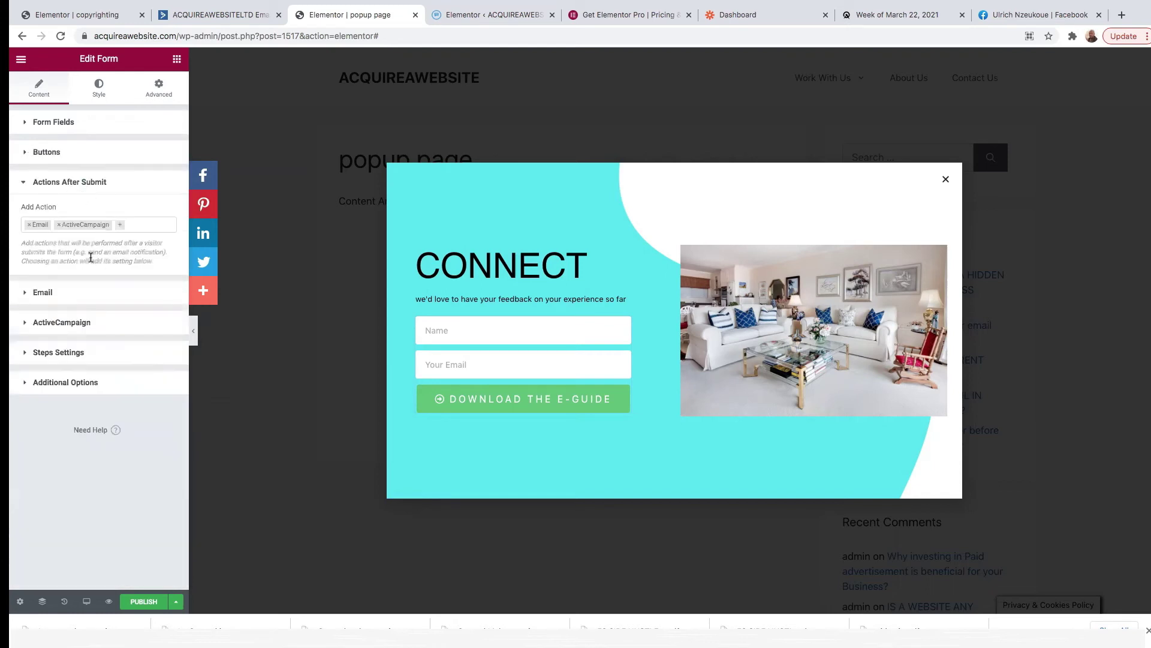
left_click(139, 224)
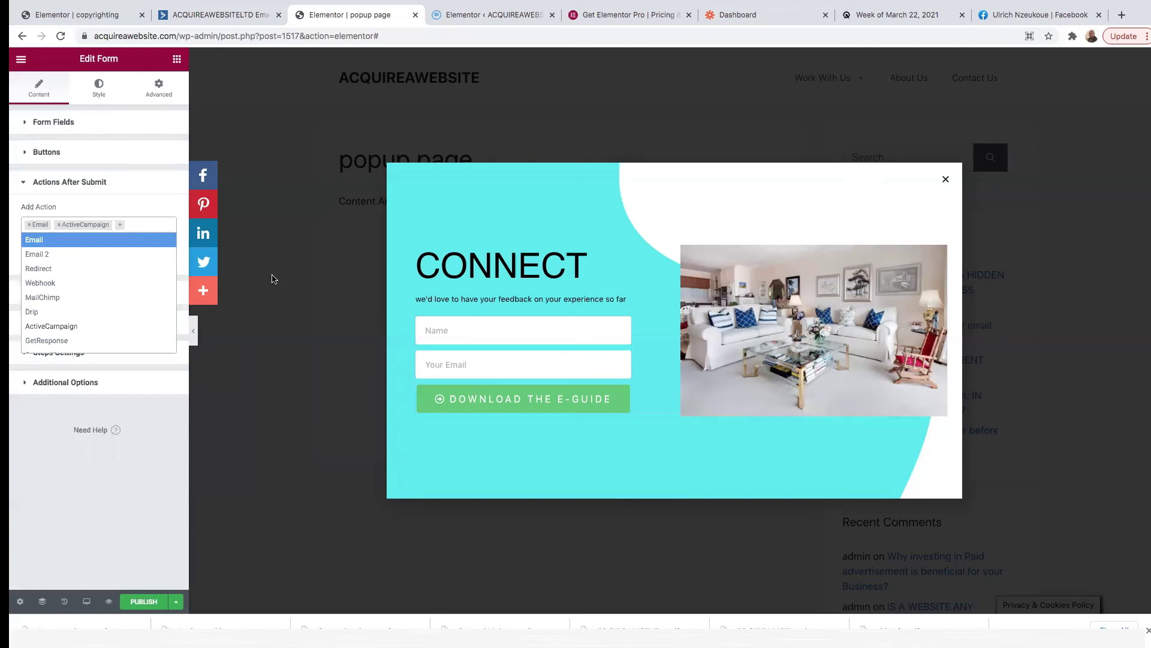
left_click(46, 269)
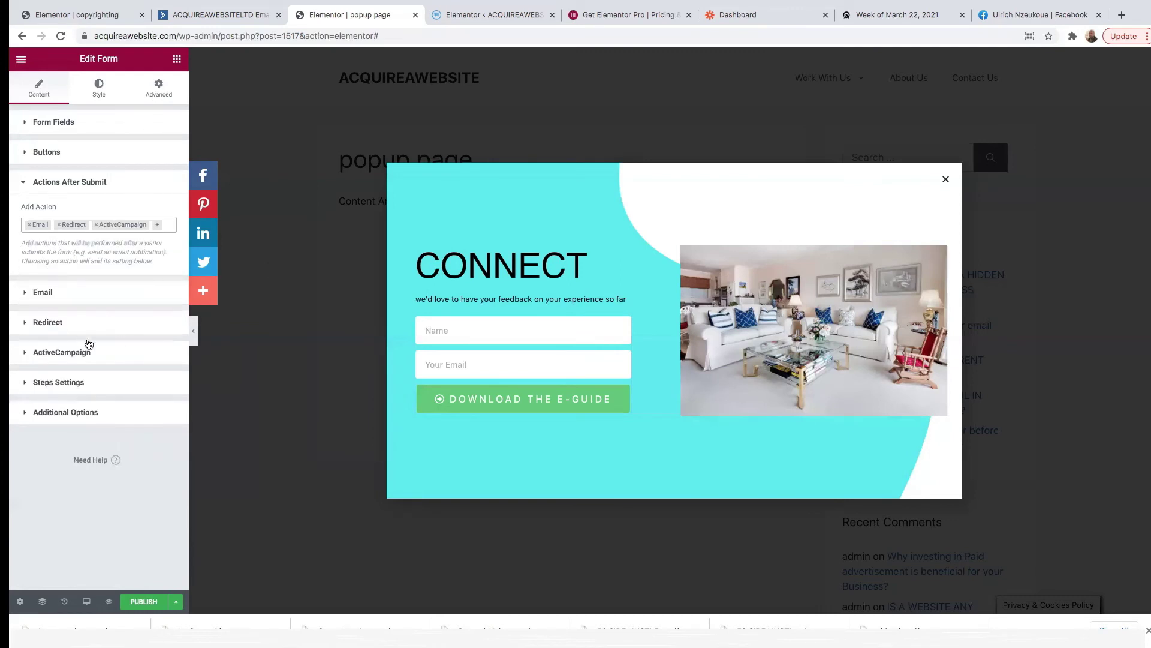
left_click(27, 324)
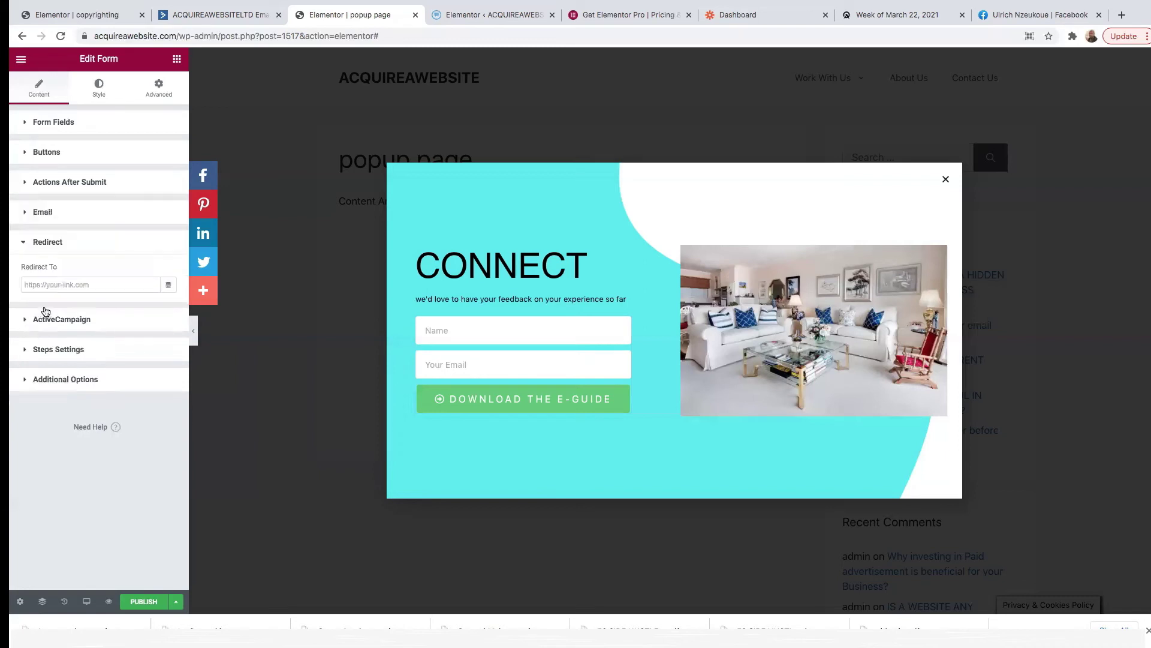
left_click(45, 284)
left_click(25, 242)
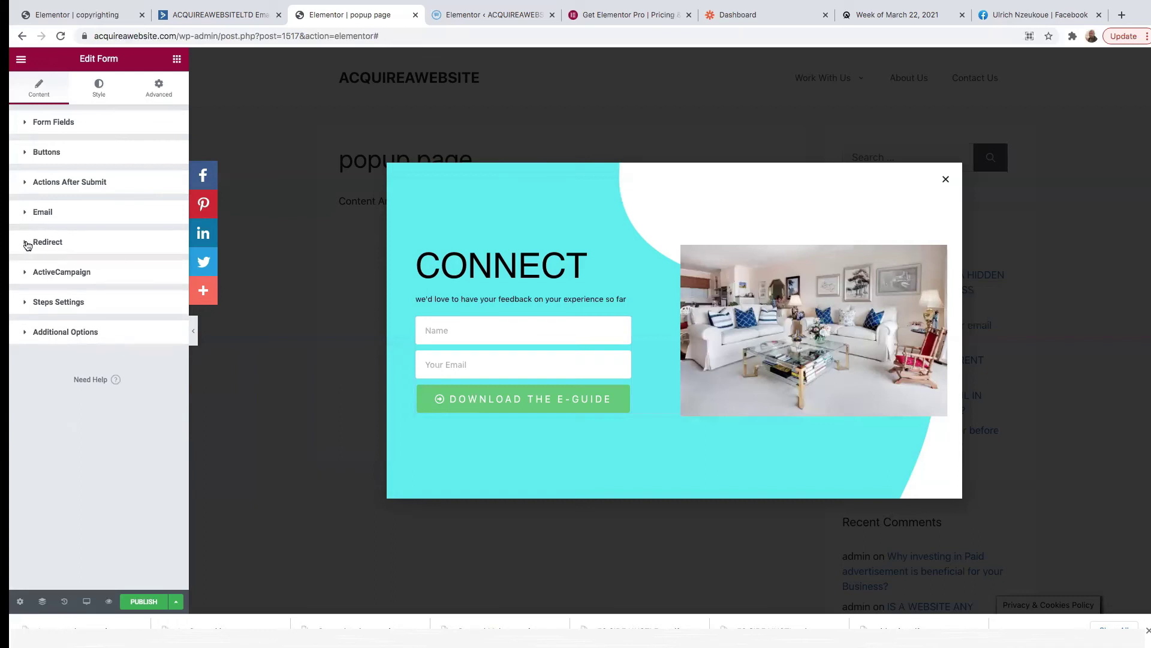
left_click(32, 243)
- Remove the Redirect action from the popup form's after-submit actions
left_click(82, 183)
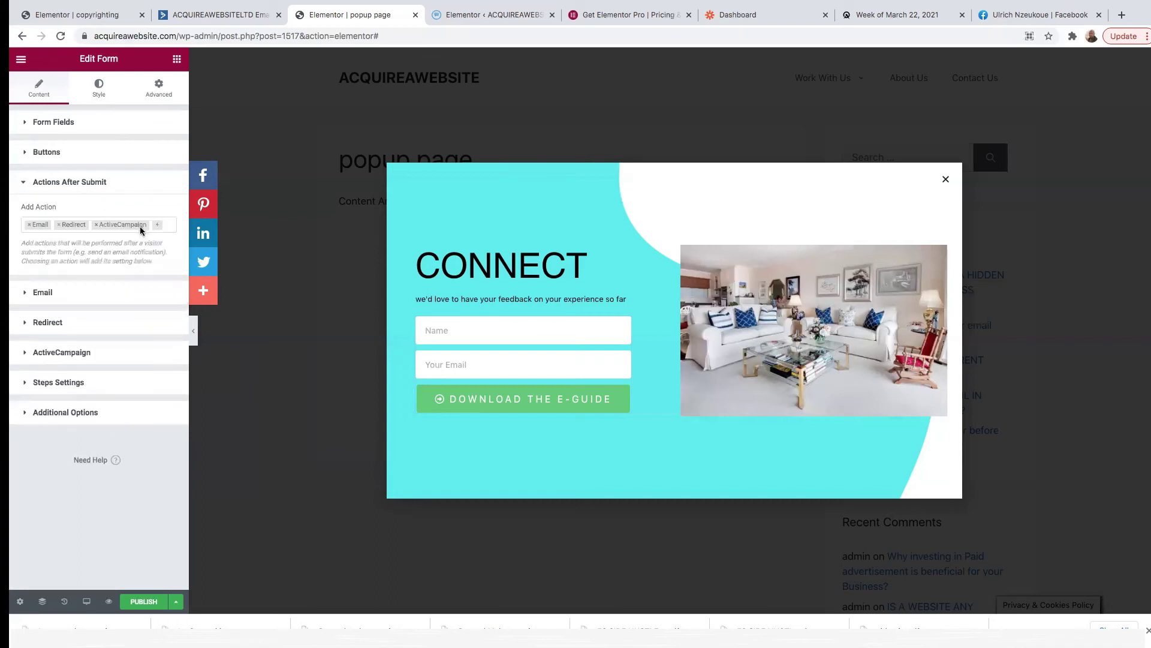
left_click(59, 224)
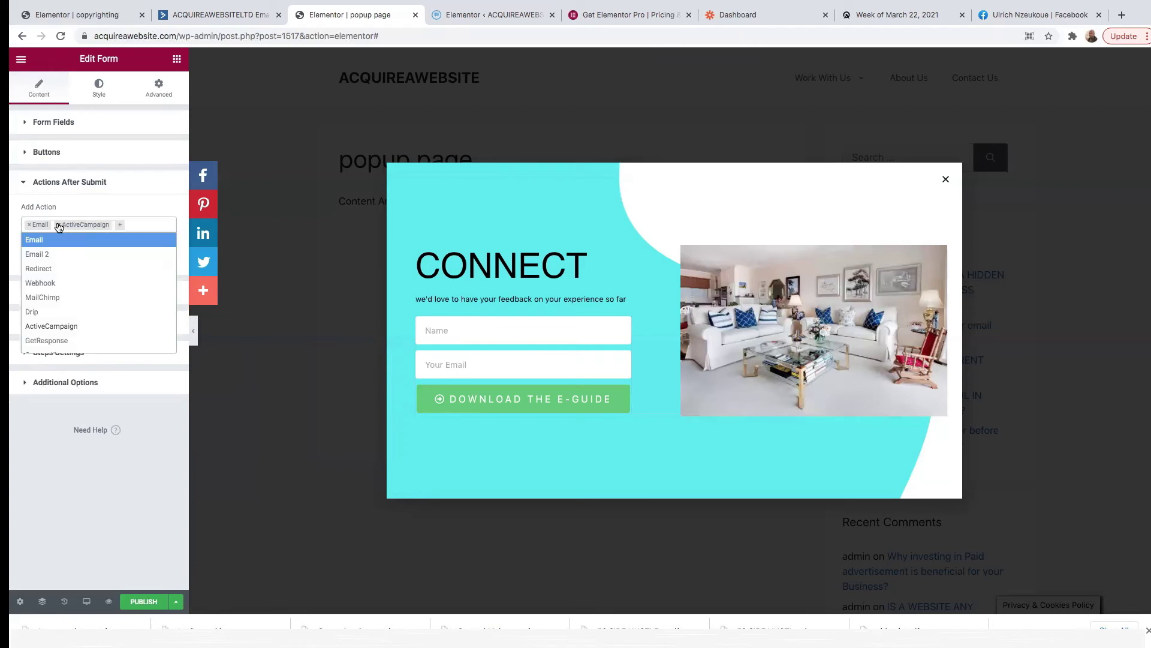
left_click(135, 198)
left_click(134, 197)
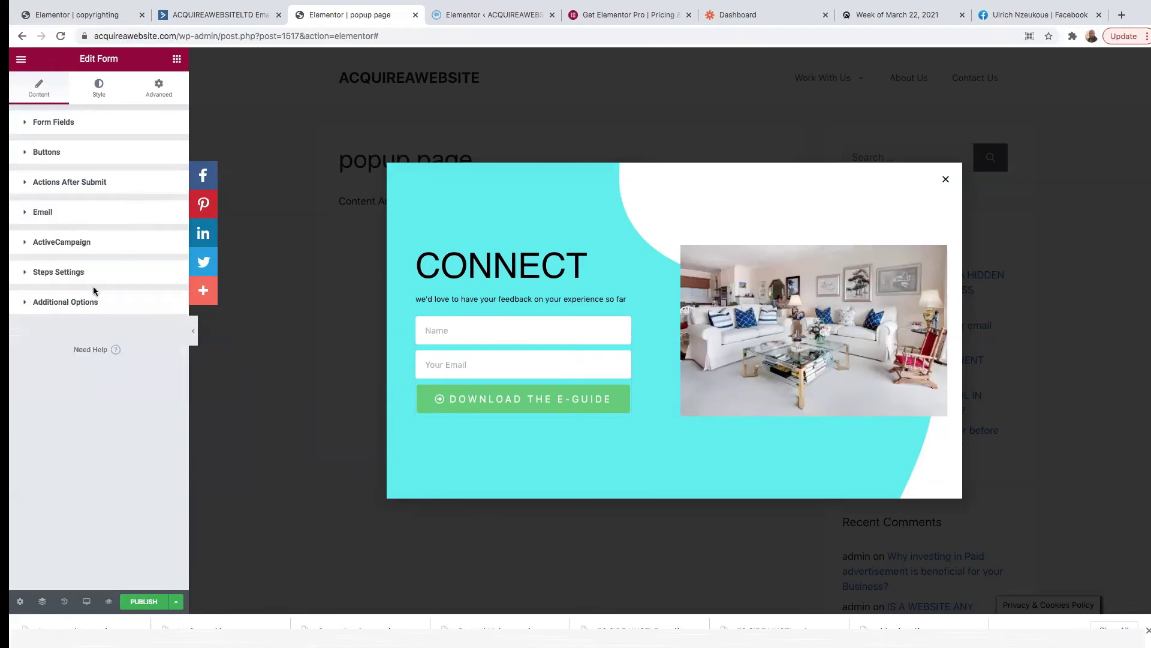
- Start publishing the popup and add a display condition that includes Singular, Front Page
left_click(143, 603)
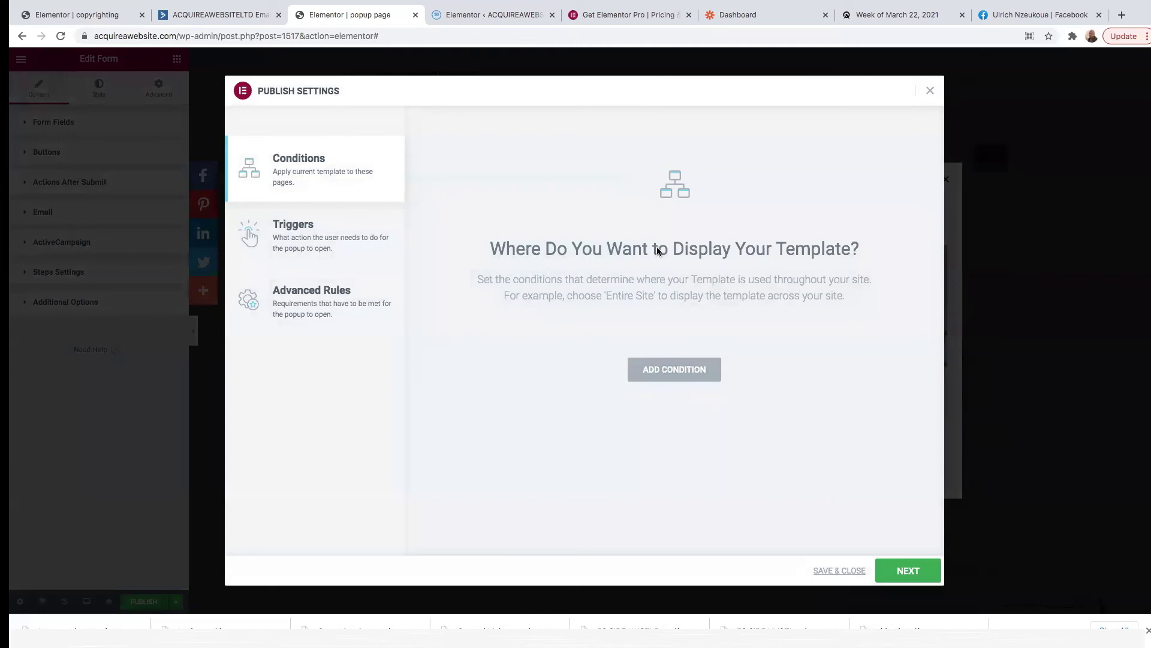
left_click(660, 372)
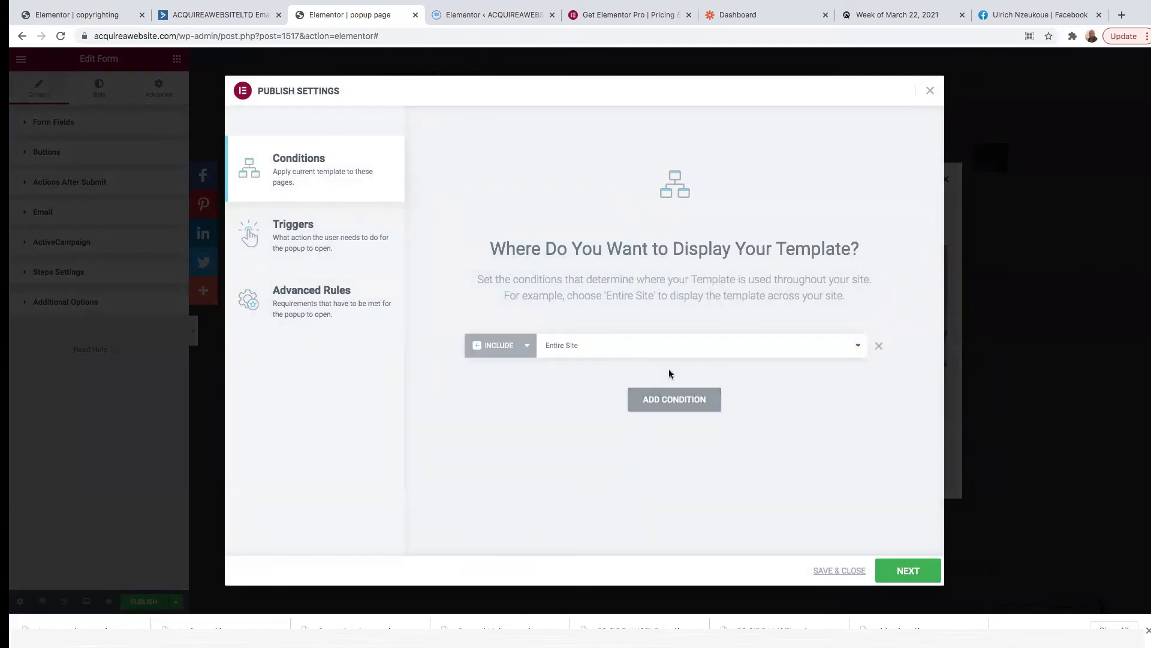
left_click(854, 347)
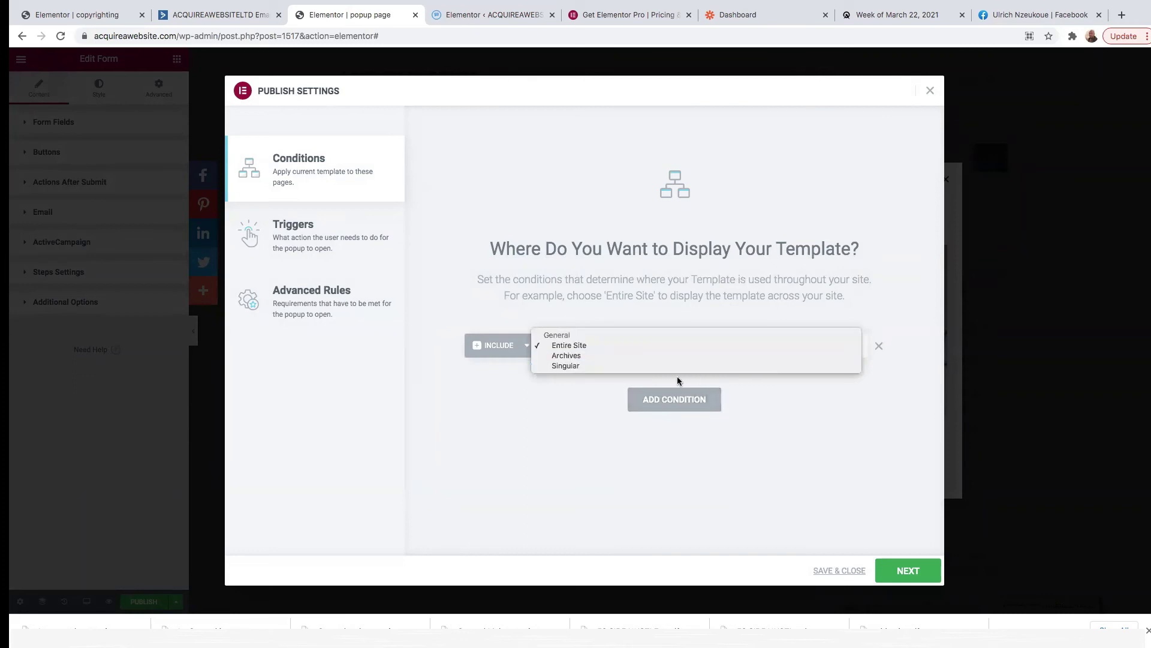
left_click(567, 366)
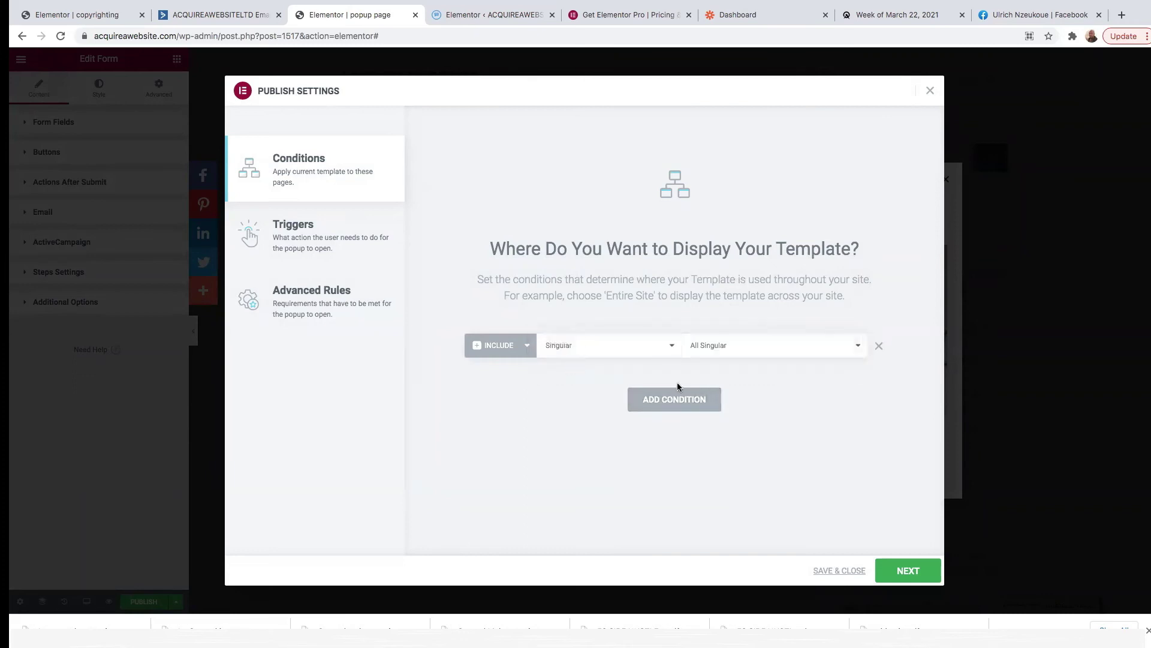
left_click(750, 354)
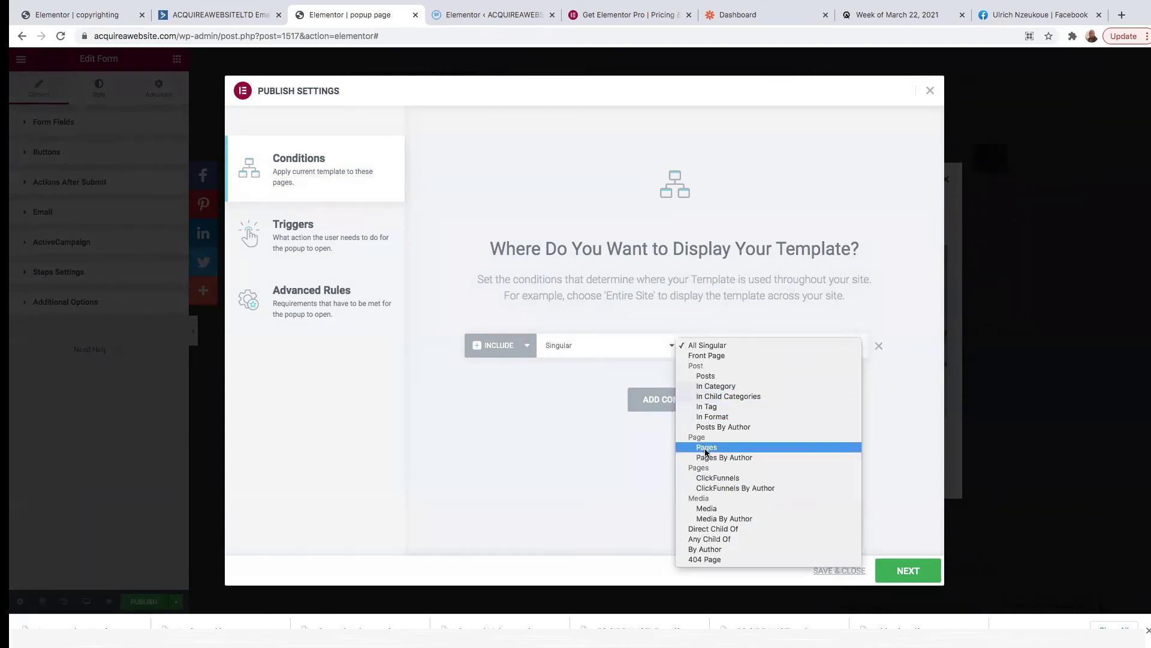
left_click(718, 358)
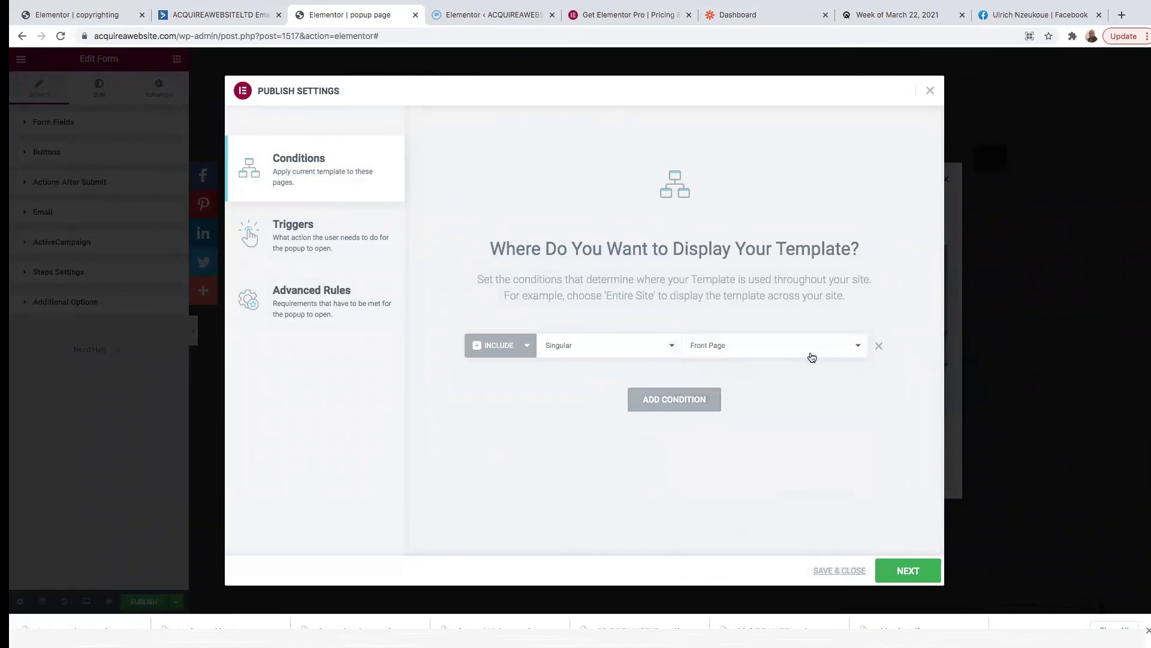
- Enable the On Page Exit Intent trigger for the popup and continue to the advanced rules
left_click(908, 574)
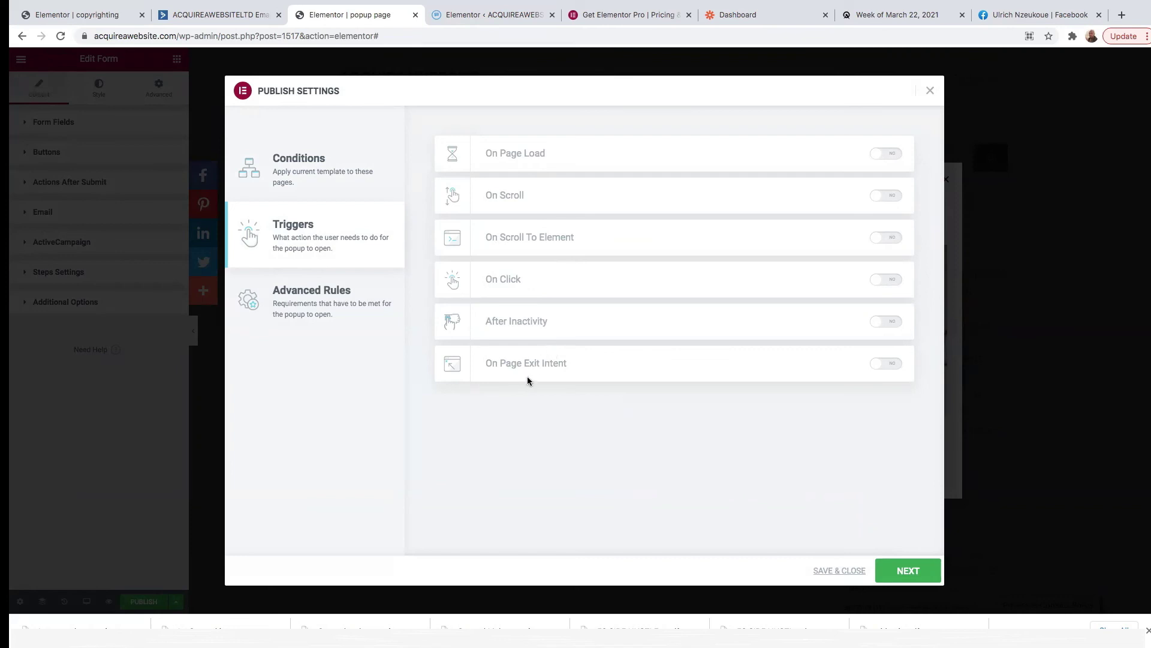
left_click(893, 368)
left_click(909, 570)
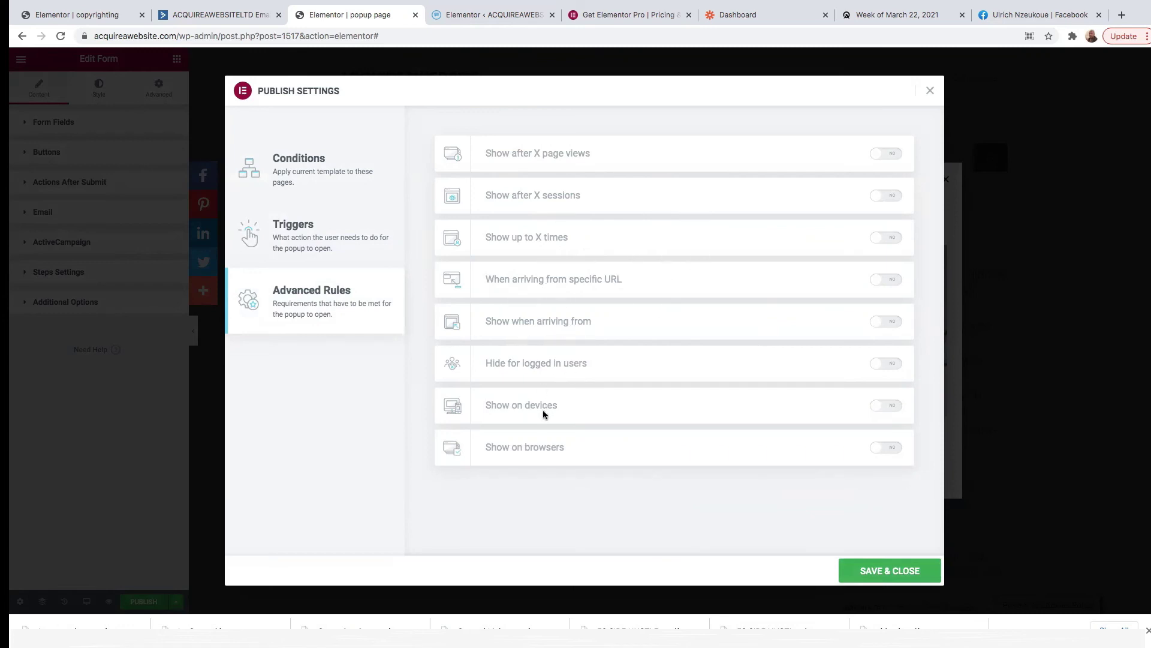
- Enable the "Show after X sessions" rule with 9 sessions, then save and close the publish settings
left_click(887, 196)
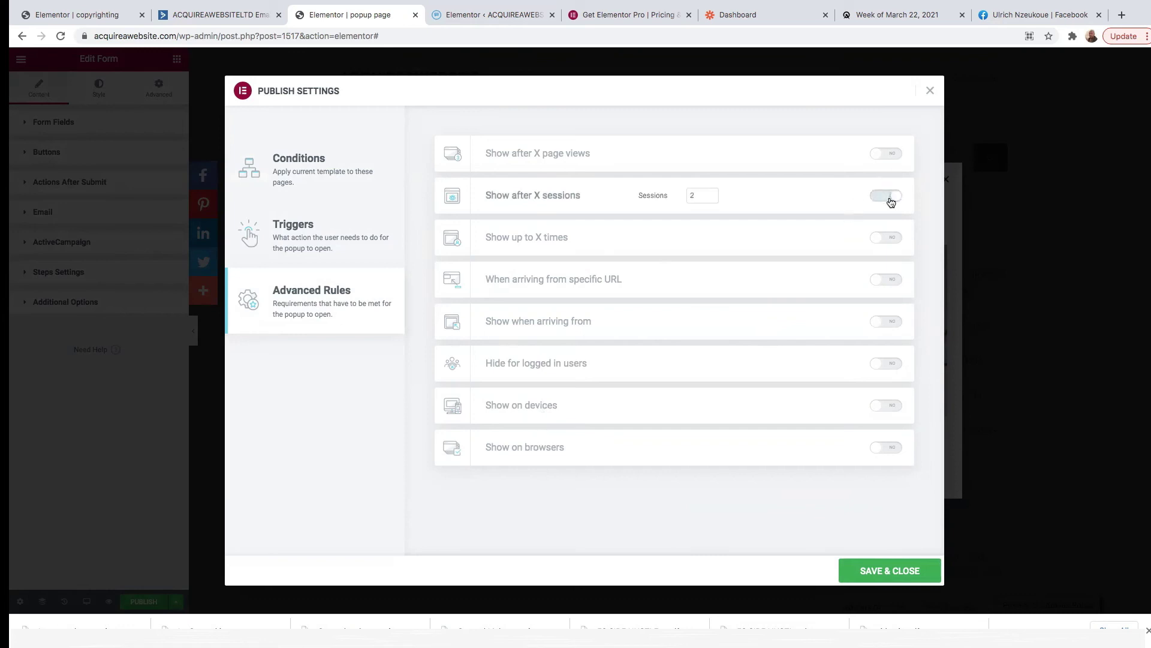
left_click(711, 194)
left_click(711, 195)
left_click(886, 573)
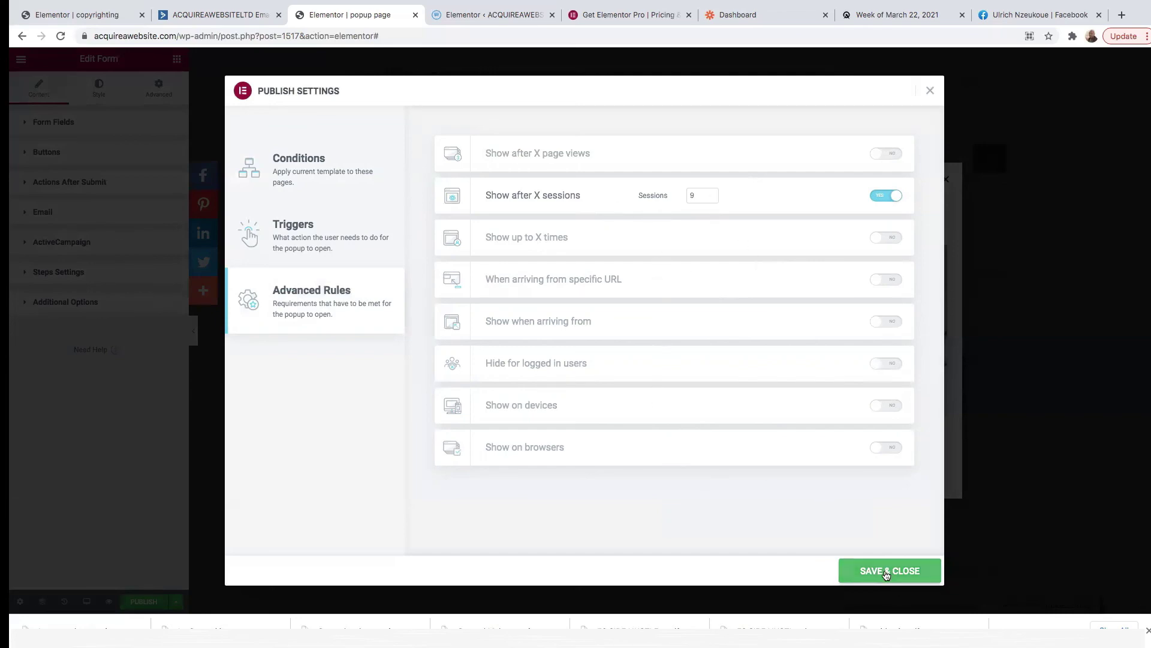
- Compare the list choices in the popup form's ActiveCampaign settings with the lists in the ActiveCampaign account
left_click(61, 242)
left_click(130, 378)
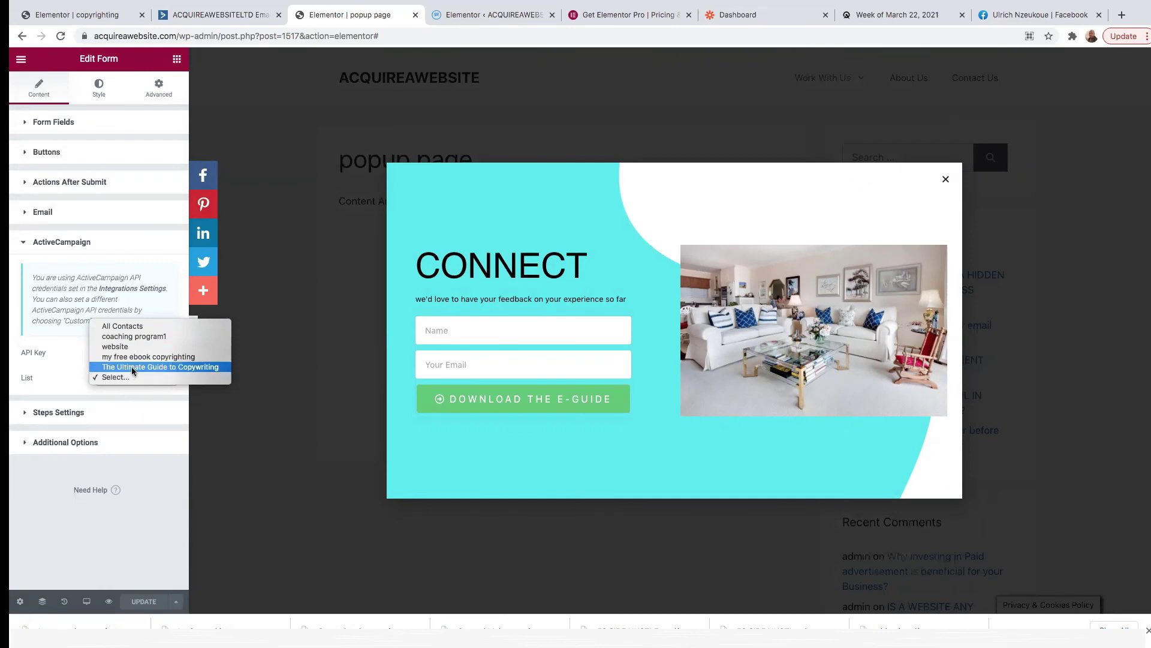
left_click(278, 288)
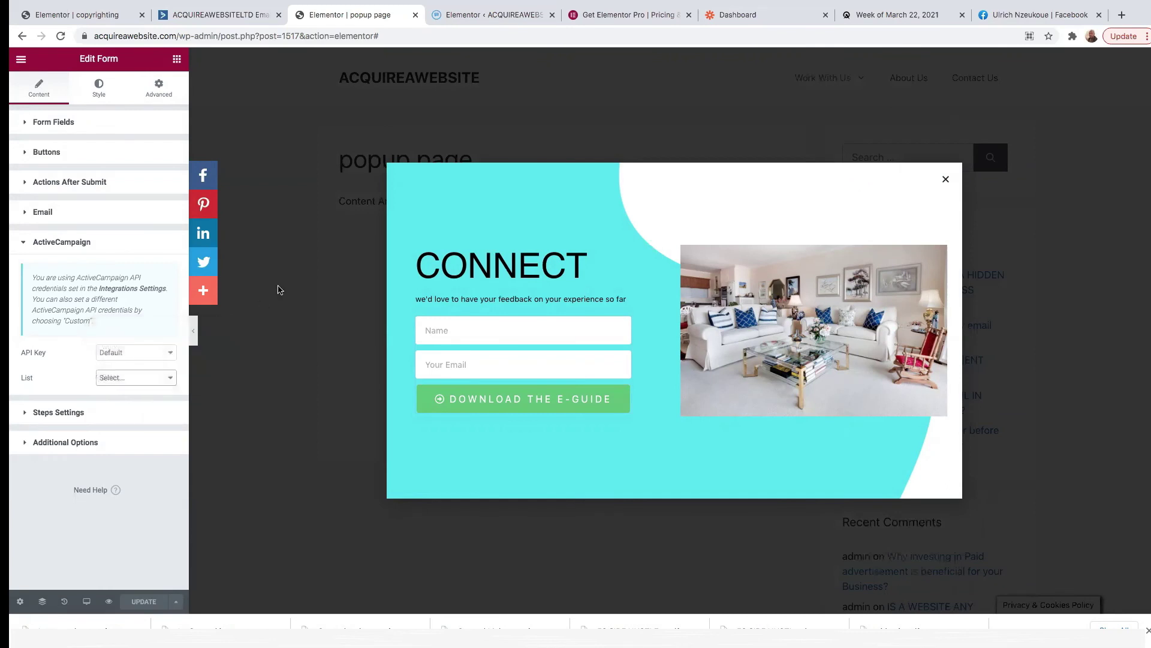
left_click(153, 379)
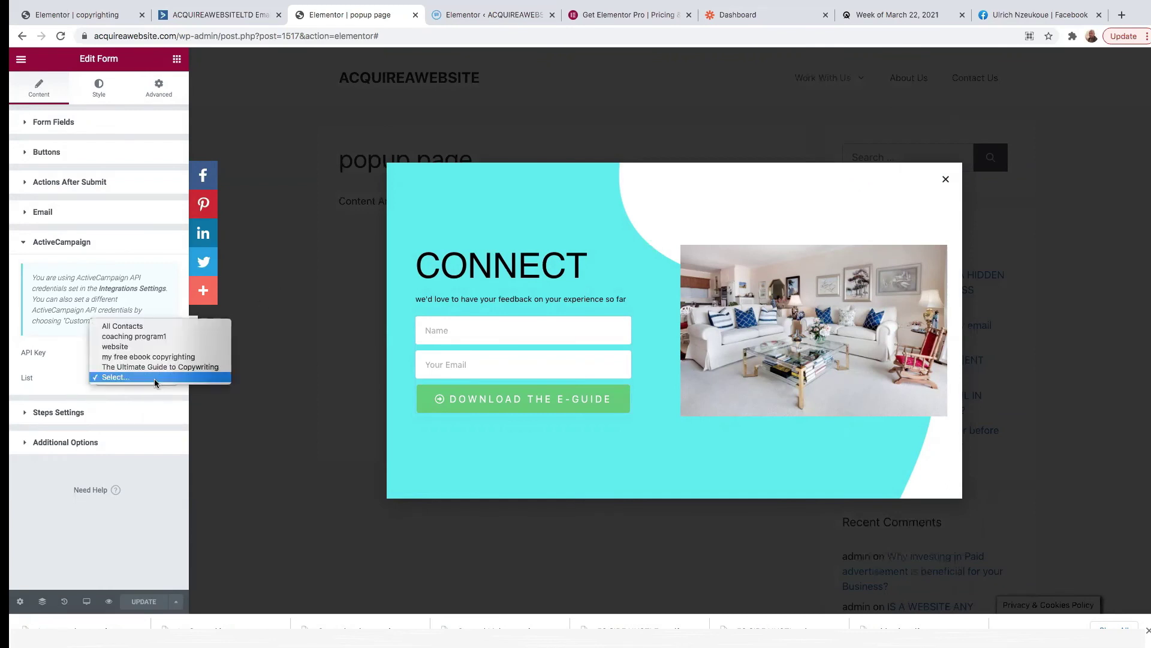
left_click(264, 14)
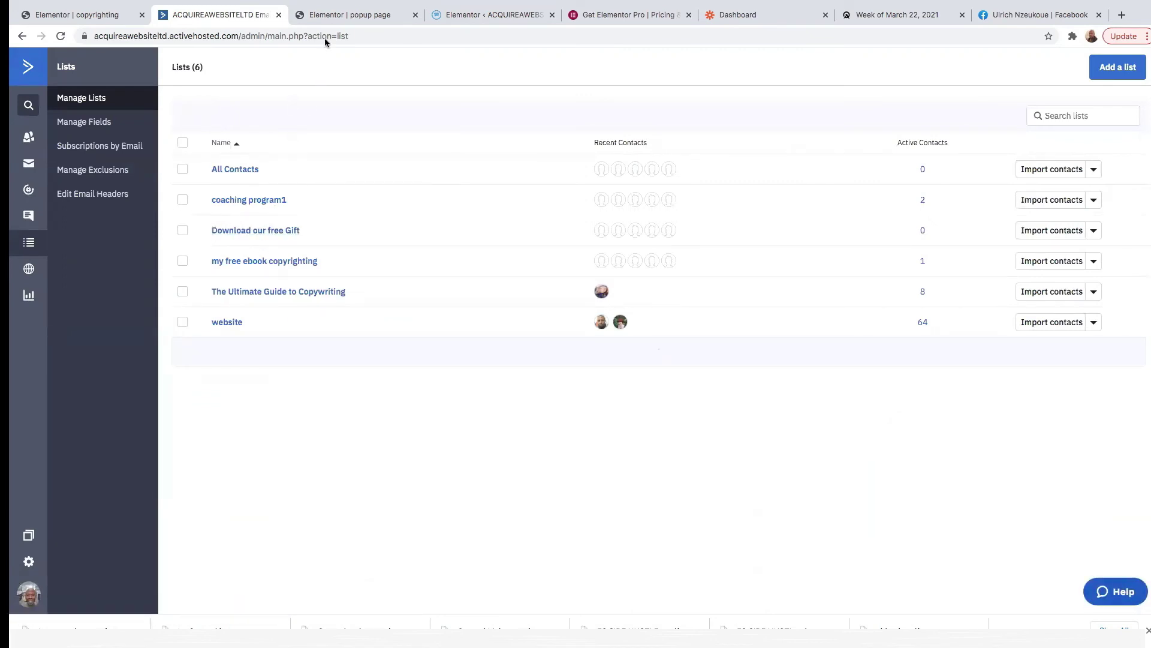
left_click(358, 15)
left_click(141, 378)
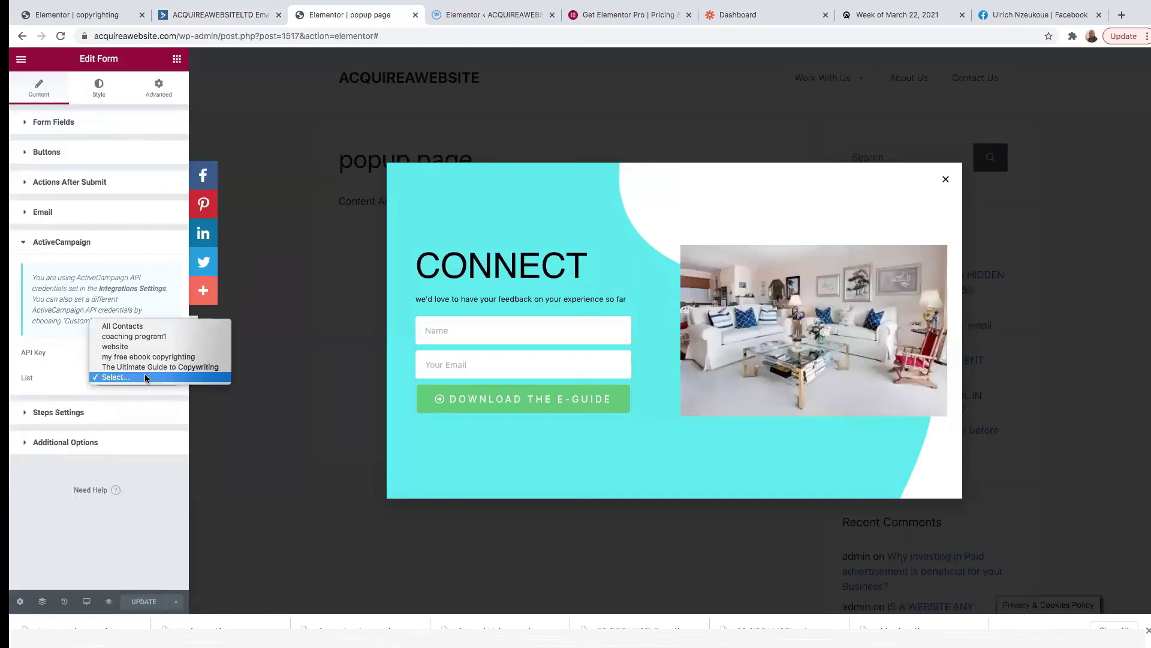
left_click(277, 289)
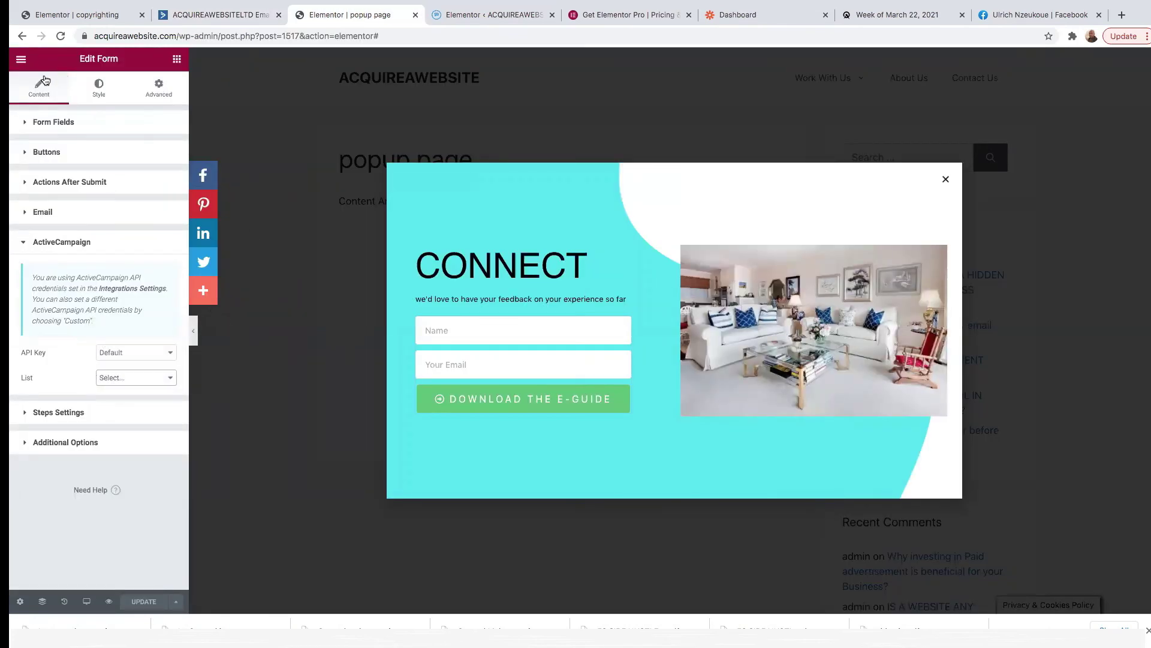
- Exit the popup editor to the WordPress dashboard and reopen the "popup page" template for editing with Elementor
left_click(21, 60)
left_click(90, 267)
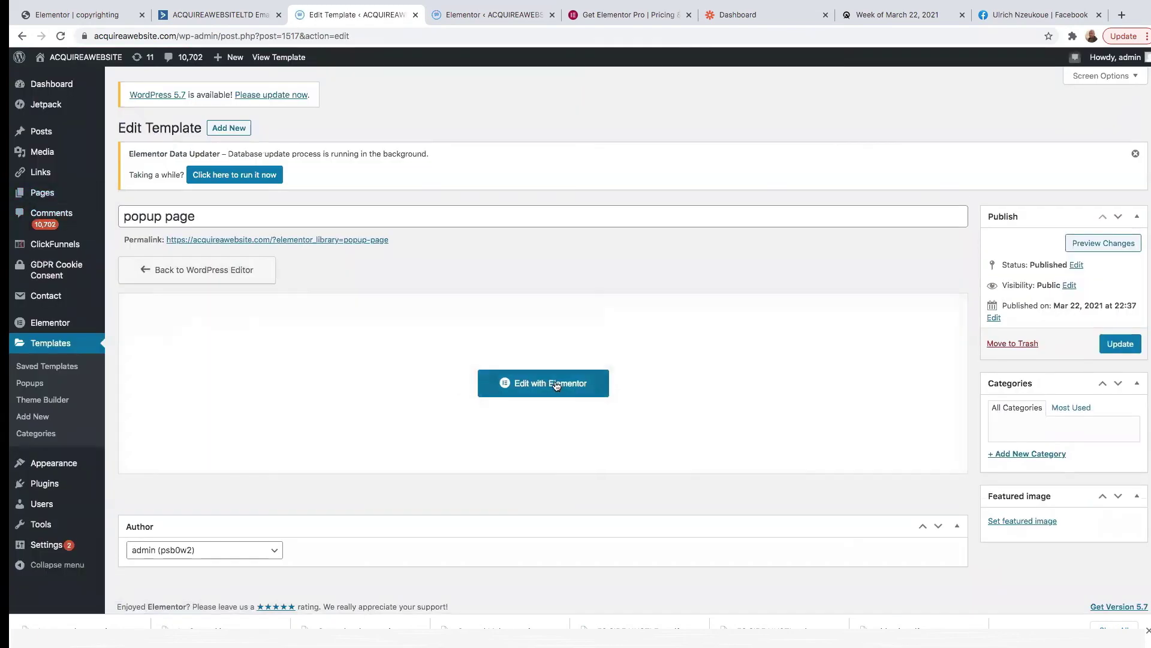
left_click(537, 384)
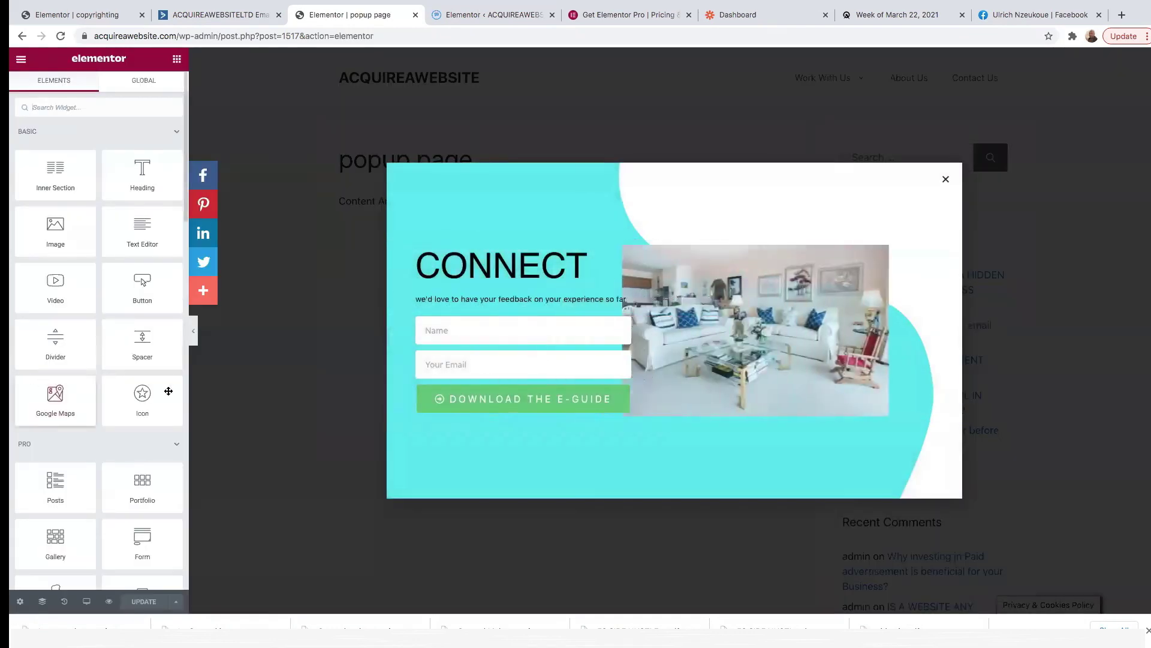
- Select the popup form and set its ActiveCampaign list to "Download our free Gift"
left_click(472, 342)
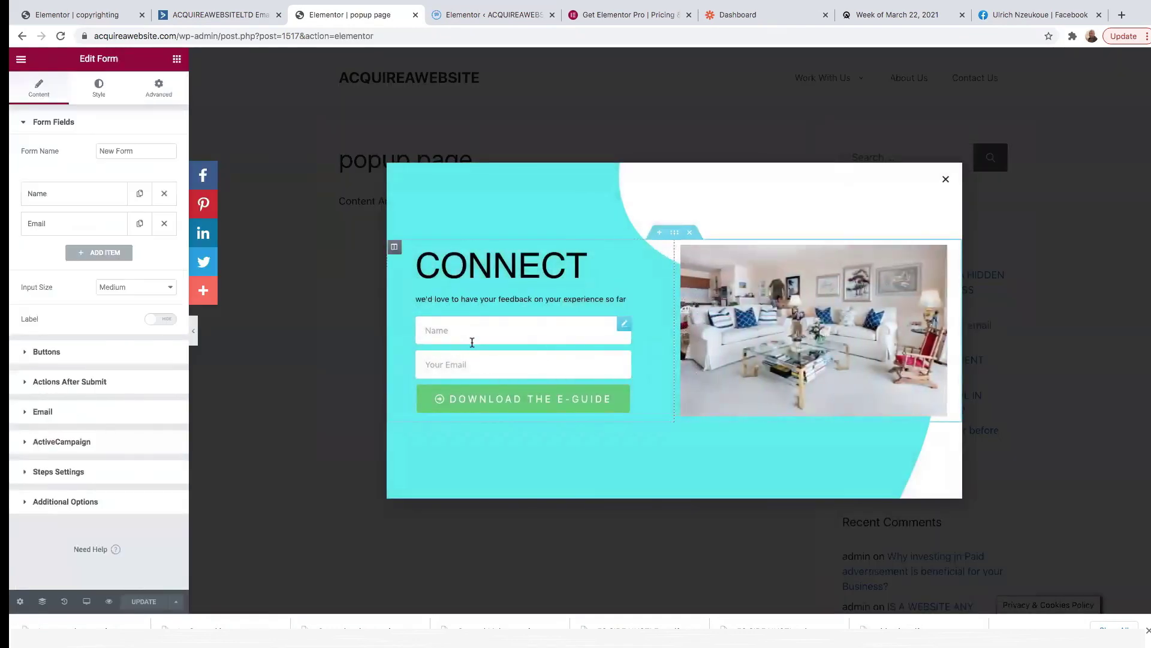
left_click(83, 386)
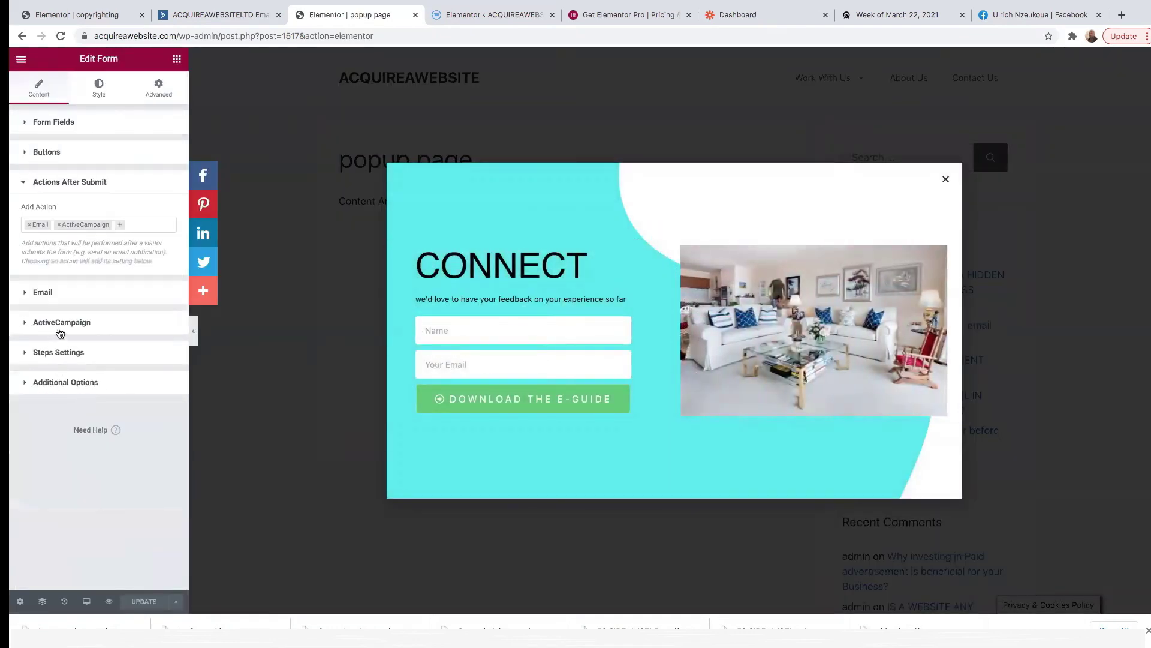
left_click(34, 184)
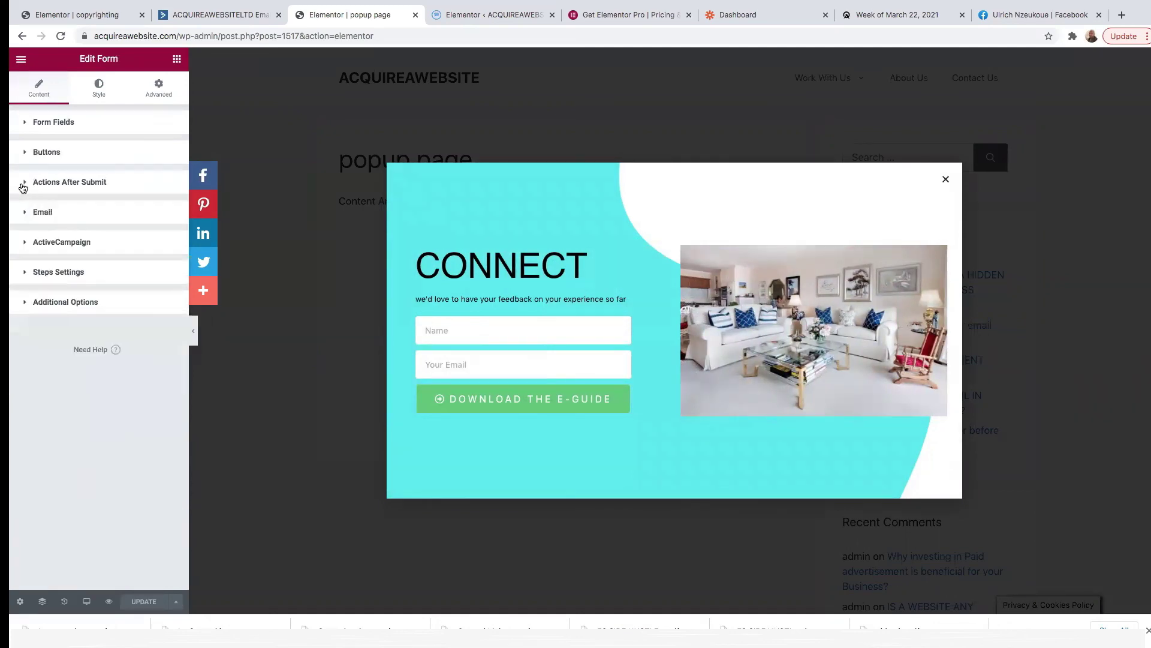
left_click(27, 243)
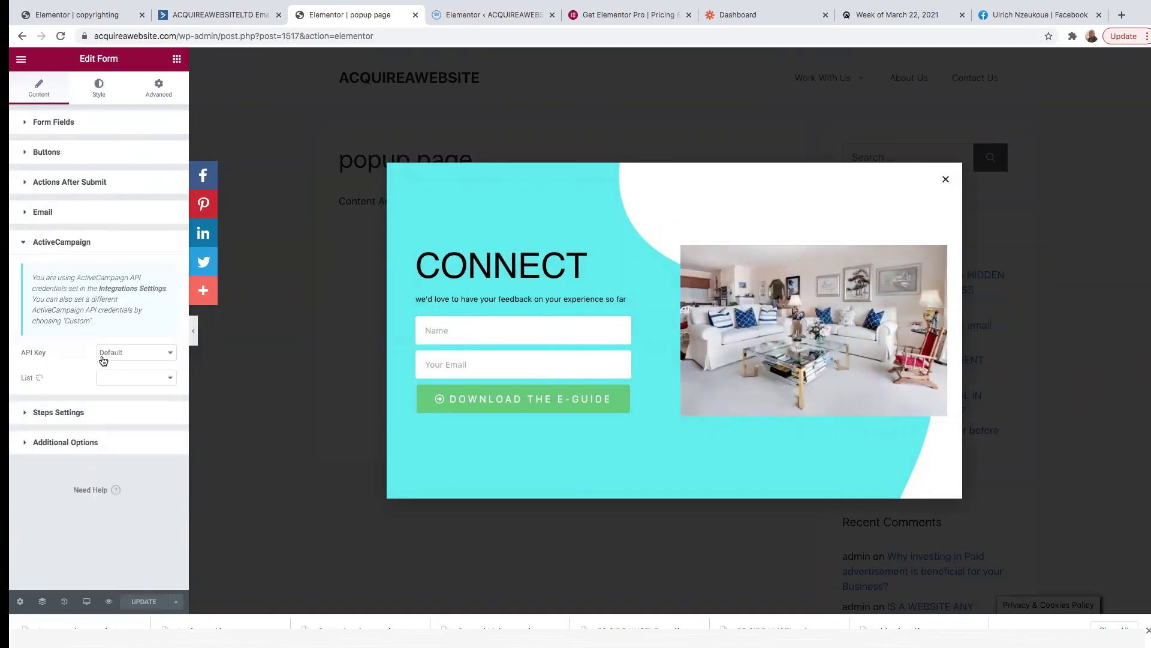
left_click(161, 377)
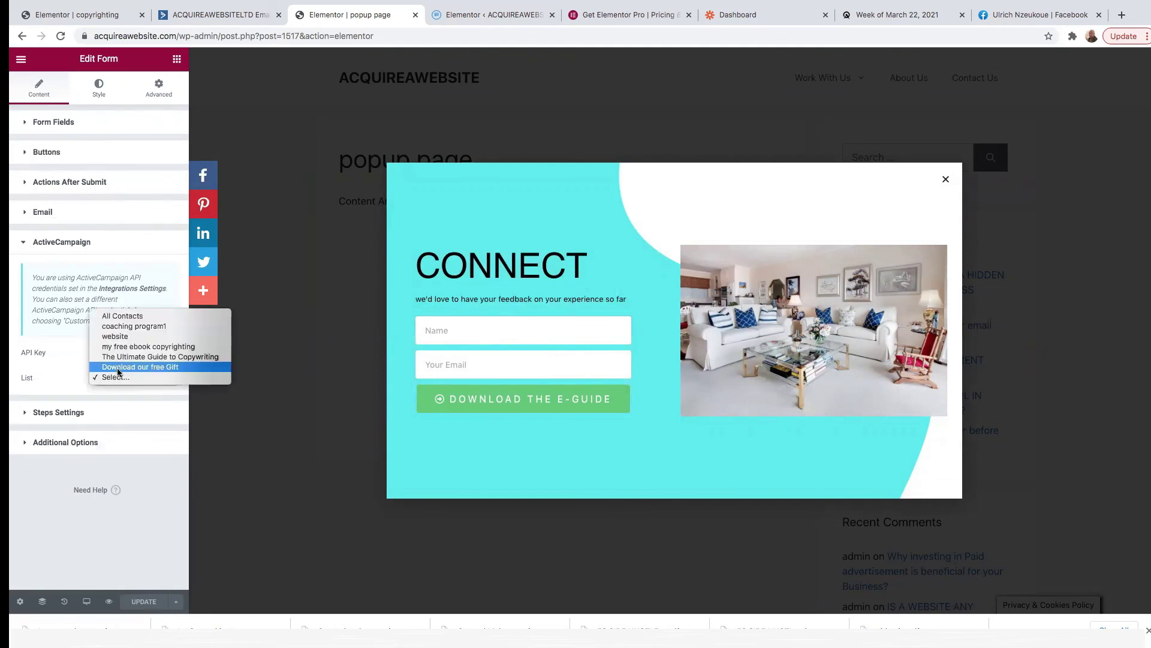
left_click(156, 367)
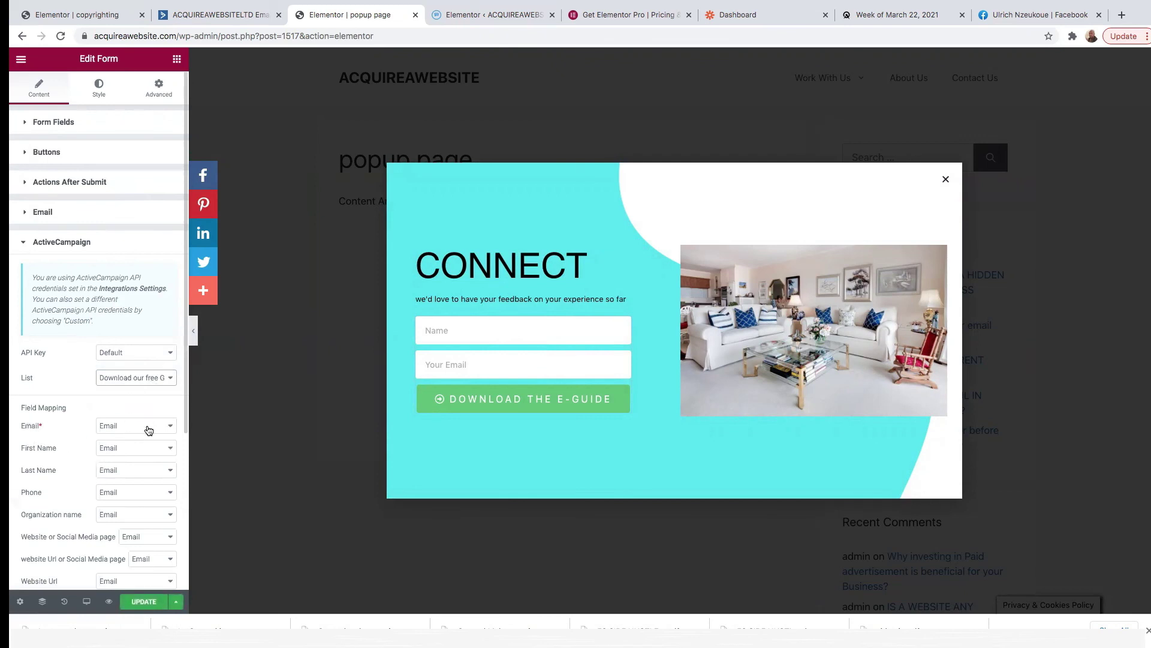
- Map the ActiveCampaign First Name field to the form's Name field
left_click(147, 449)
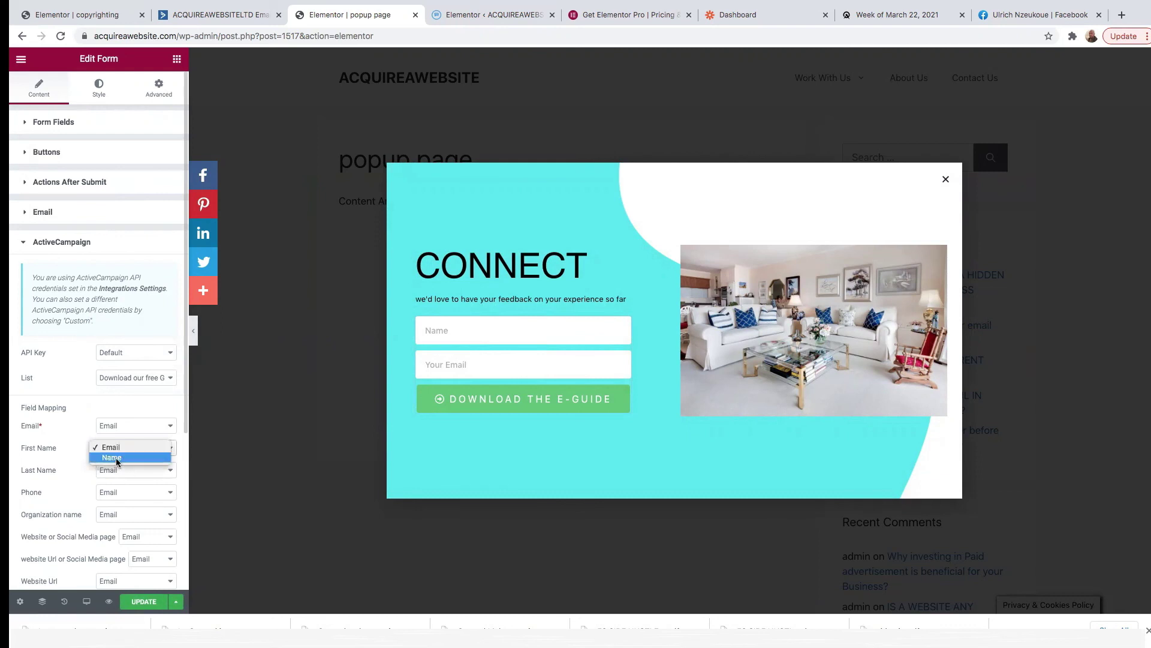
left_click(116, 458)
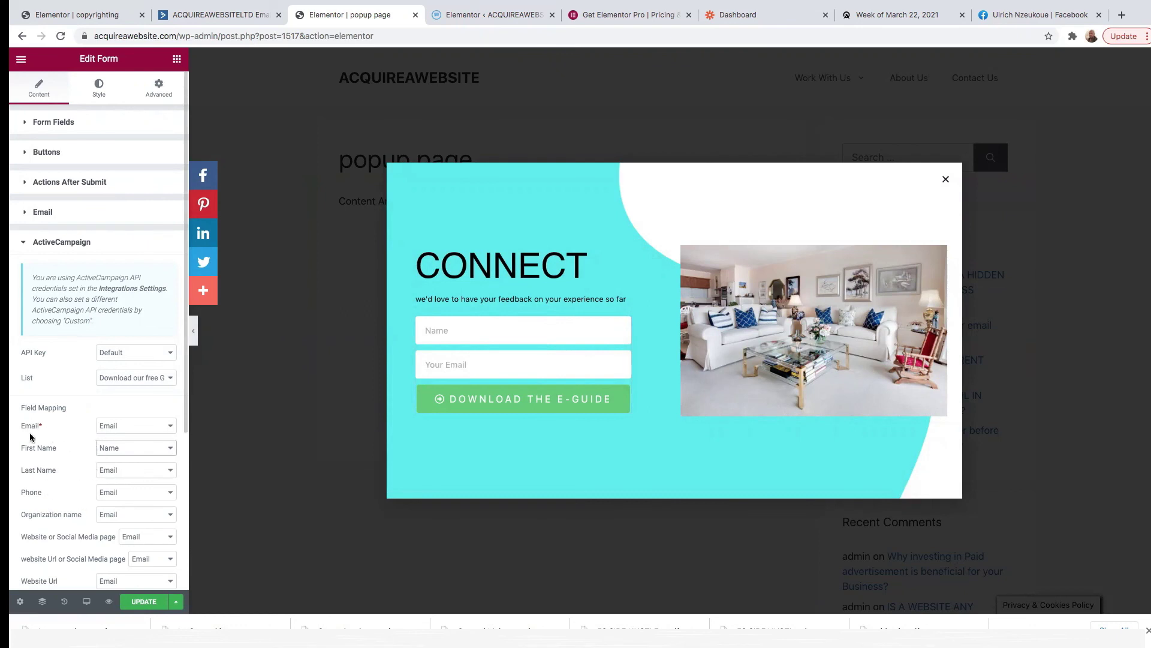
left_click(151, 448)
left_click(153, 448)
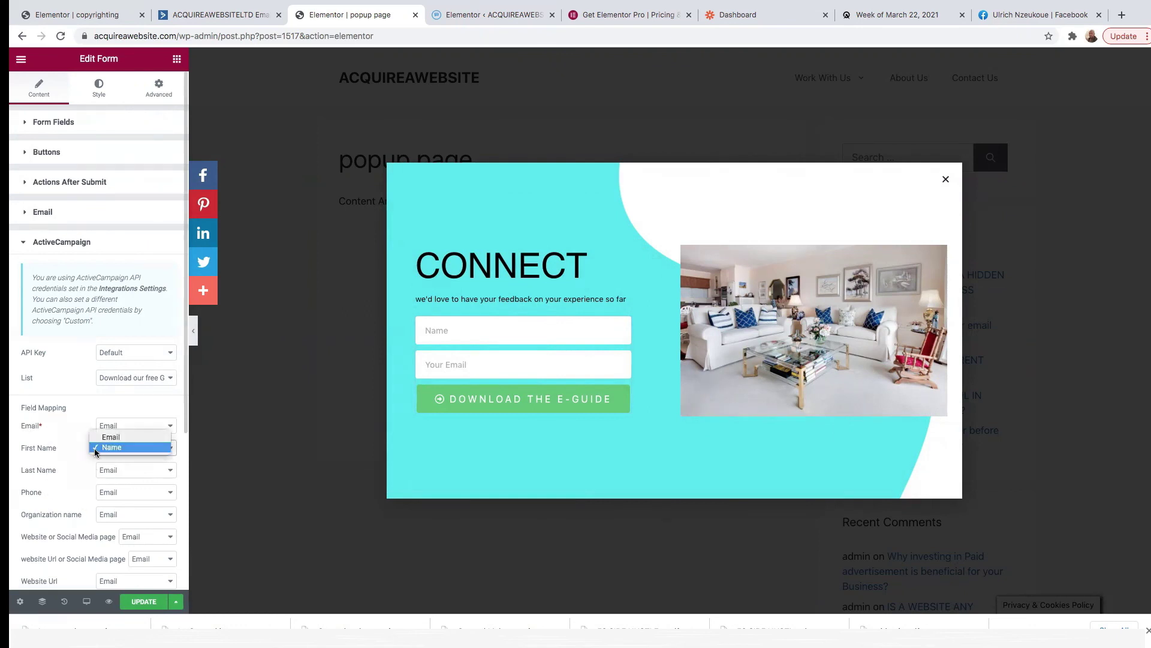
- Open the form's Additional Options and update the popup to save the ActiveCampaign settings
scroll(54, 466, "down", 2)
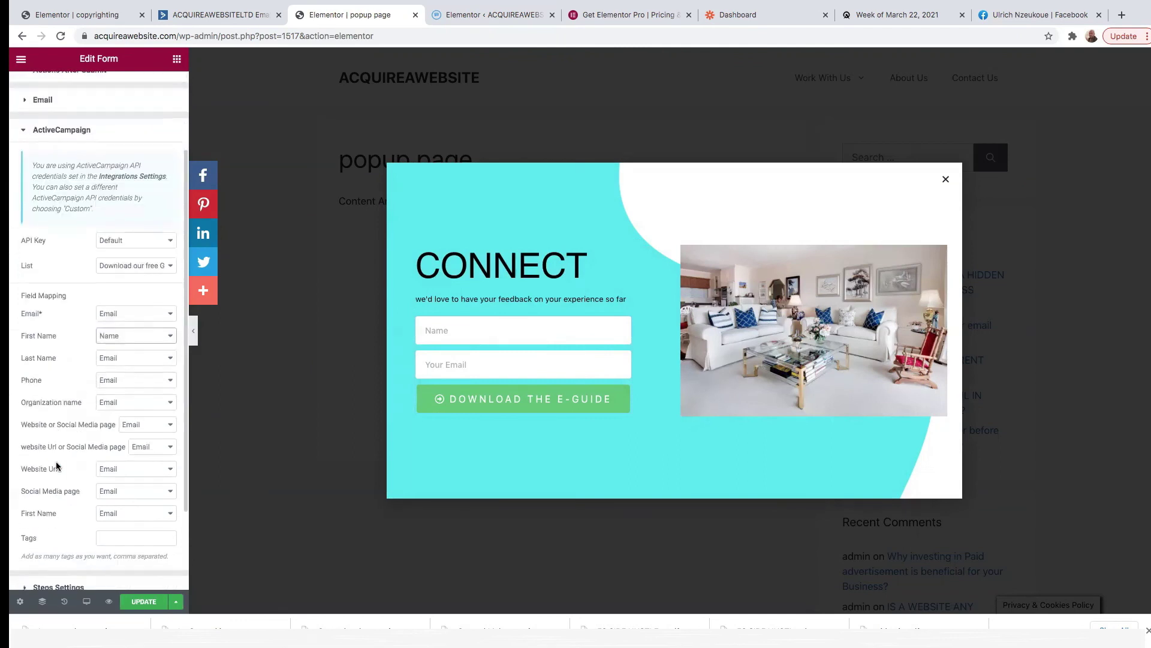
scroll(57, 466, "down", 2)
left_click(140, 429)
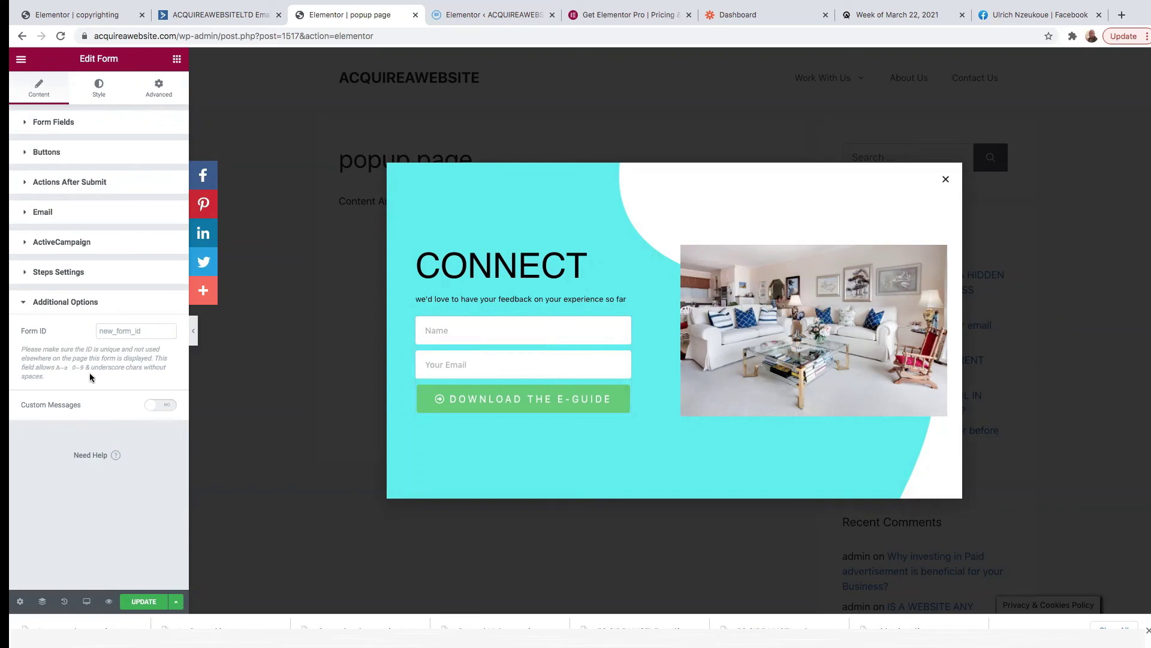
left_click(144, 601)
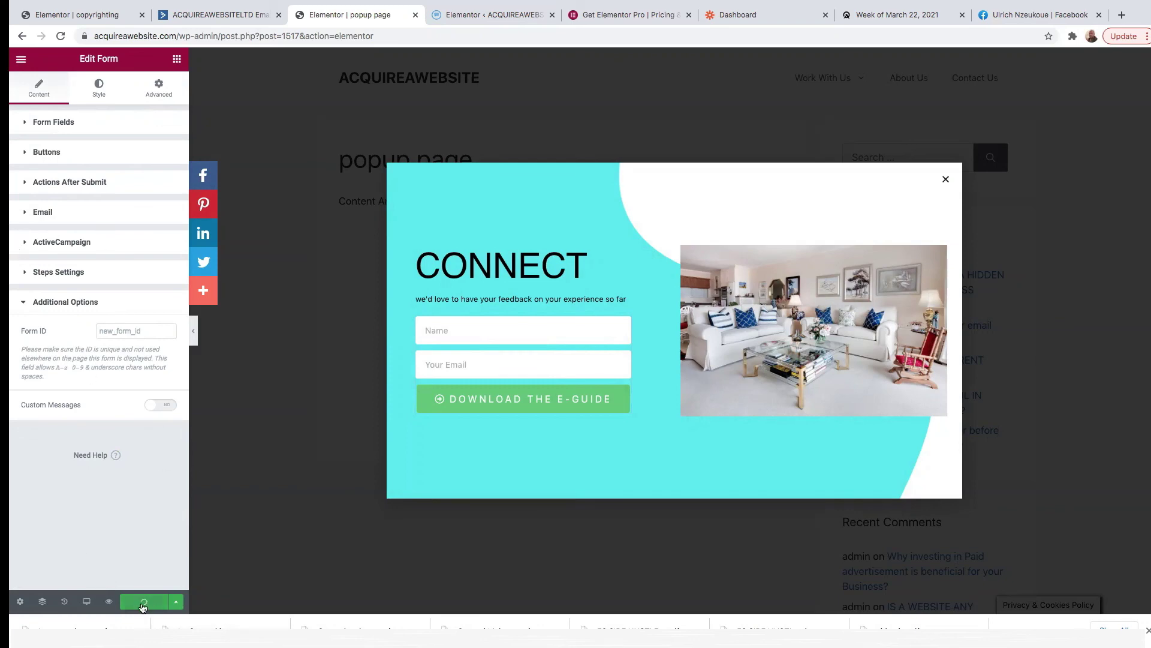